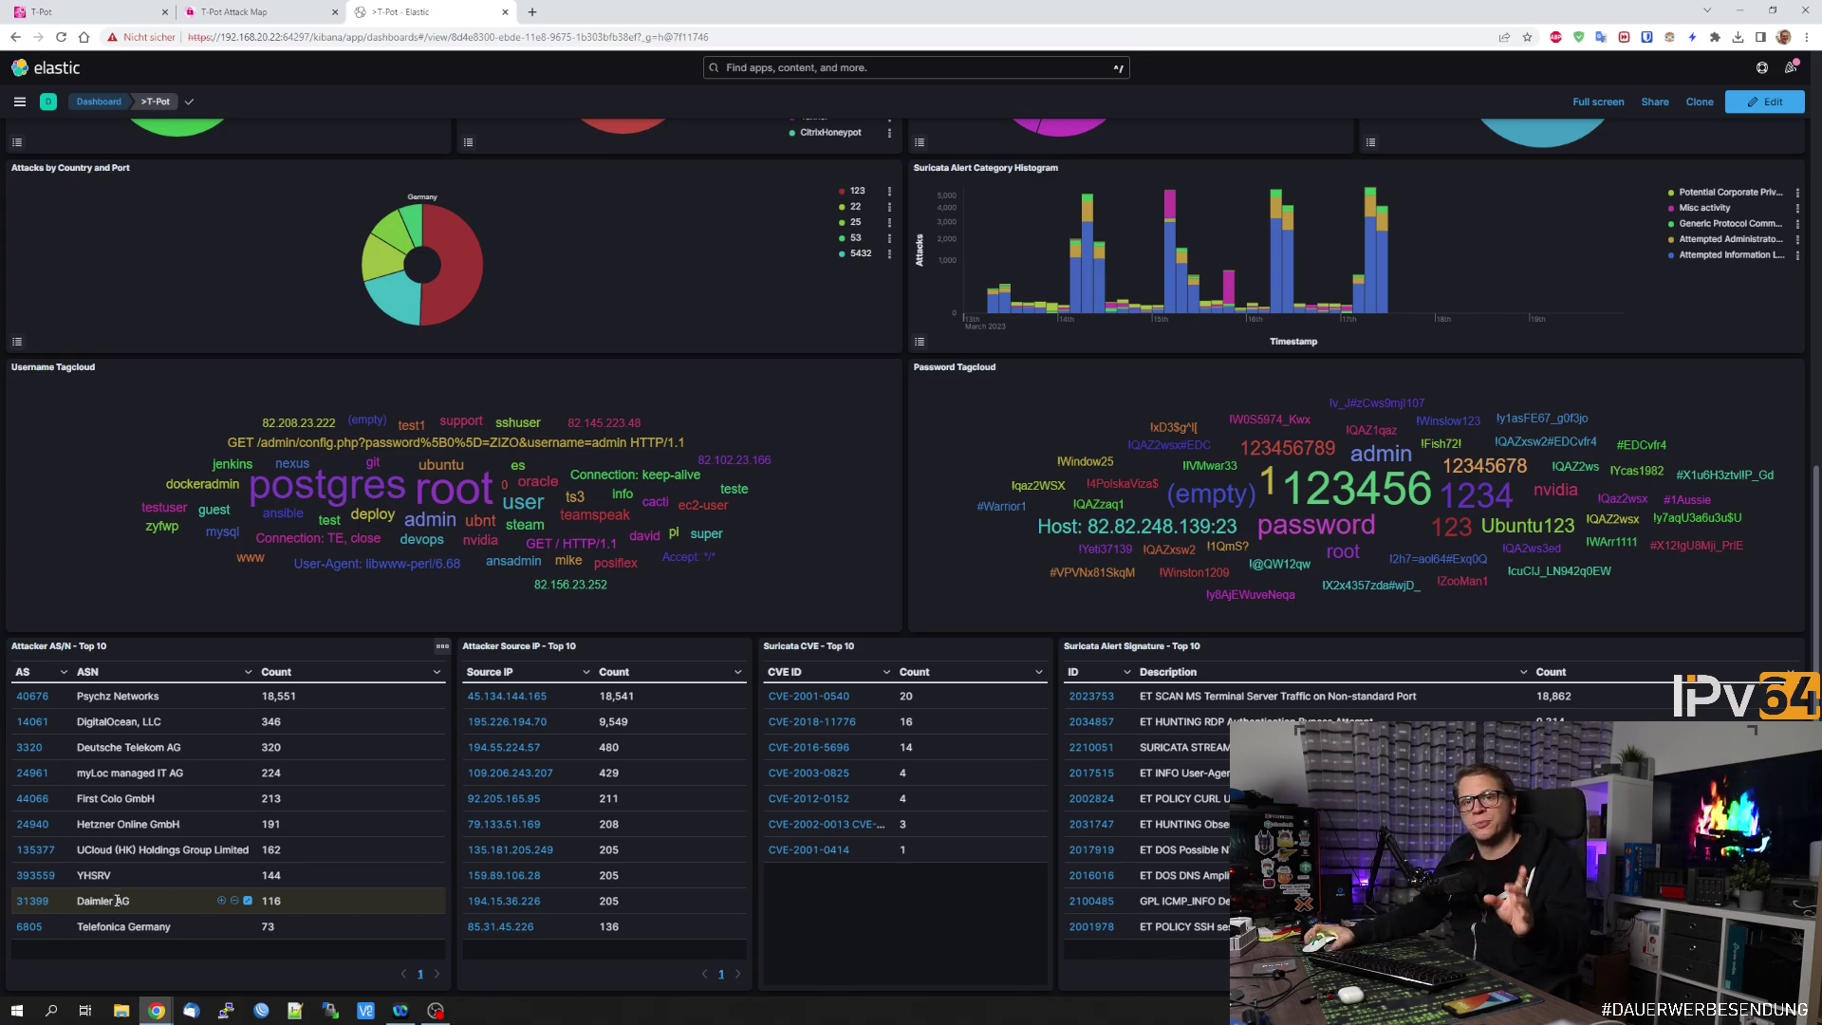
# - Filter the T-Pot dashboard to Cowrie attacks and to the attacker network Hetzner Online GmbH
pyautogui.scroll(7, 335, 839)
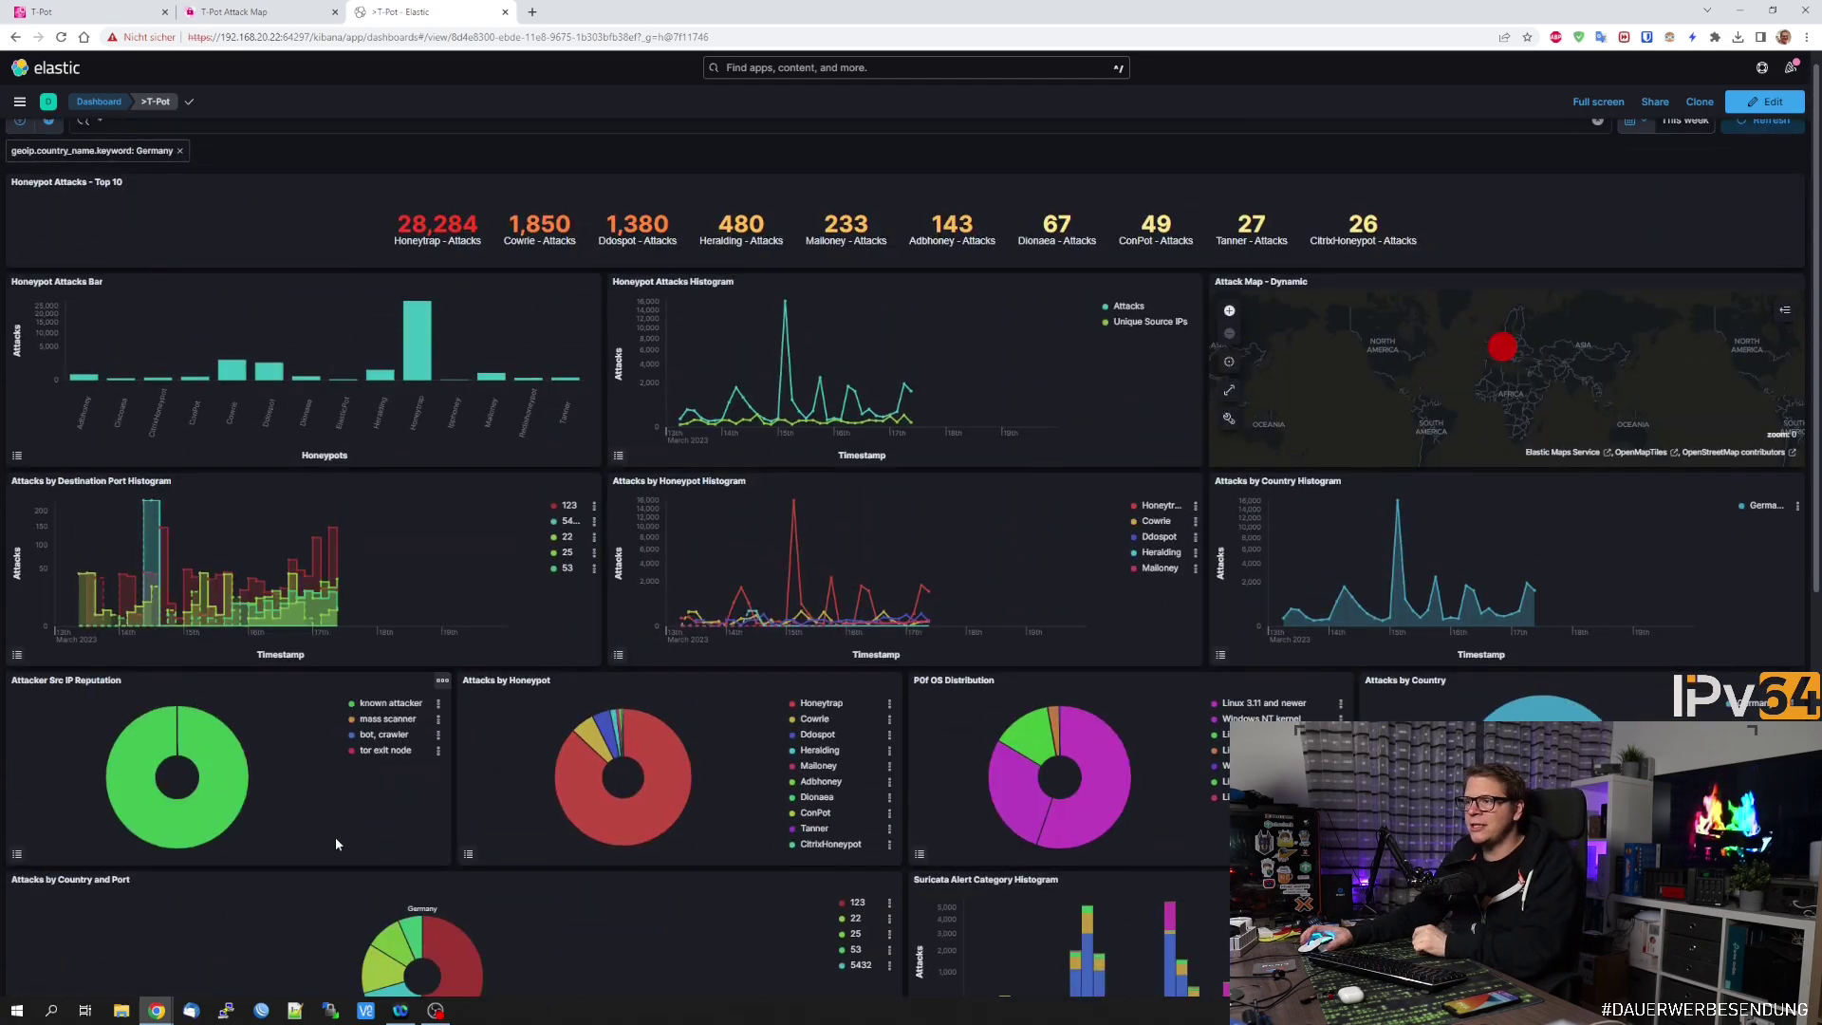
pyautogui.click(548, 250)
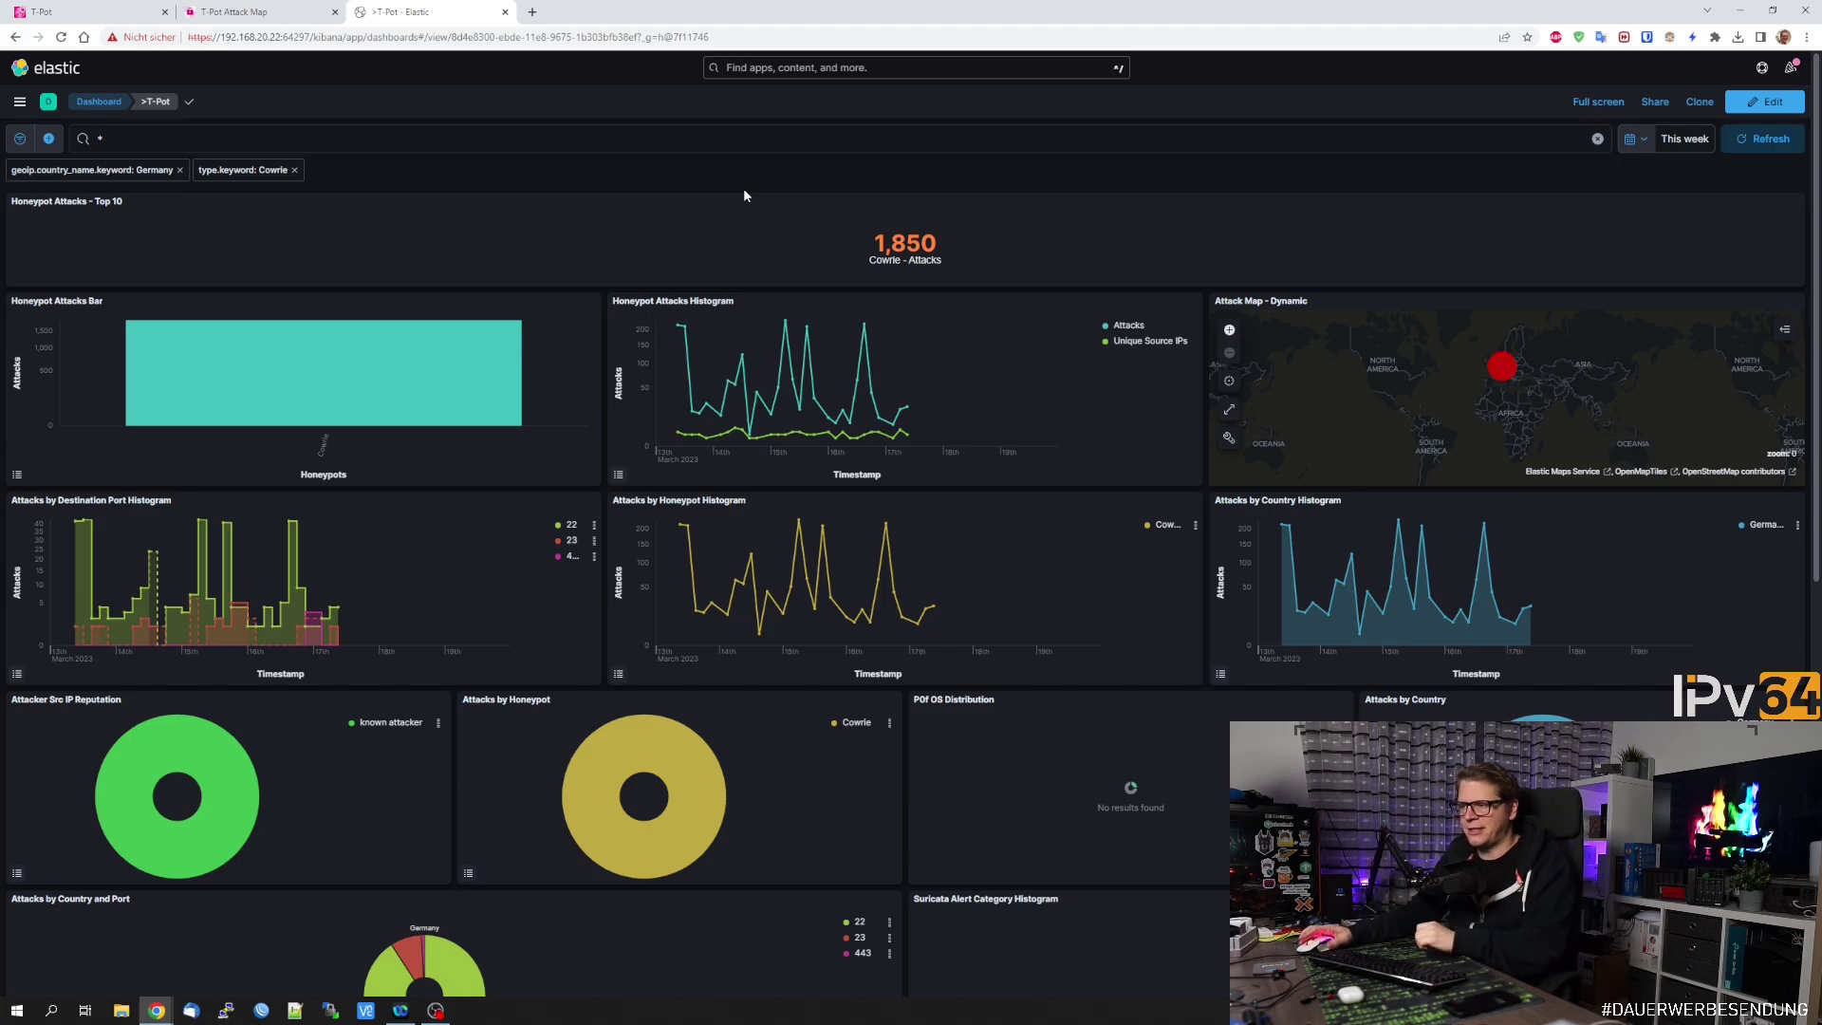
pyautogui.scroll(-3, 744, 190)
pyautogui.scroll(-5, 743, 187)
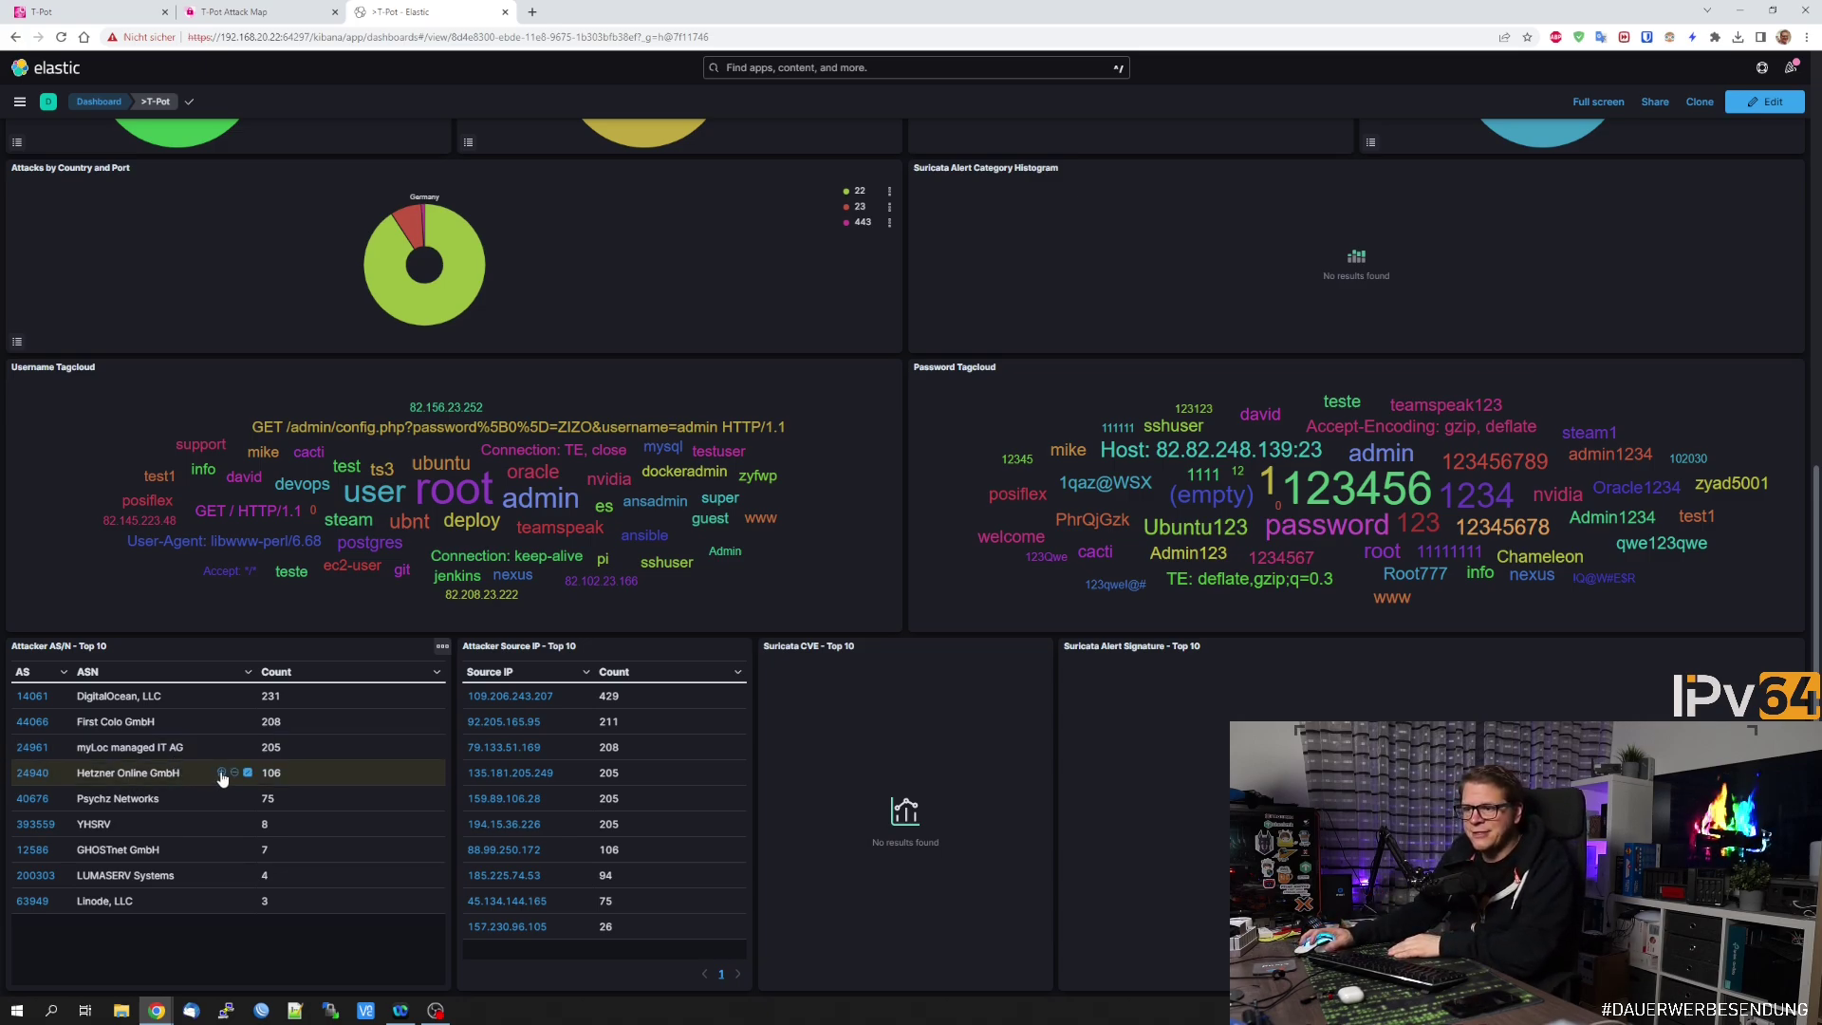
pyautogui.click(221, 773)
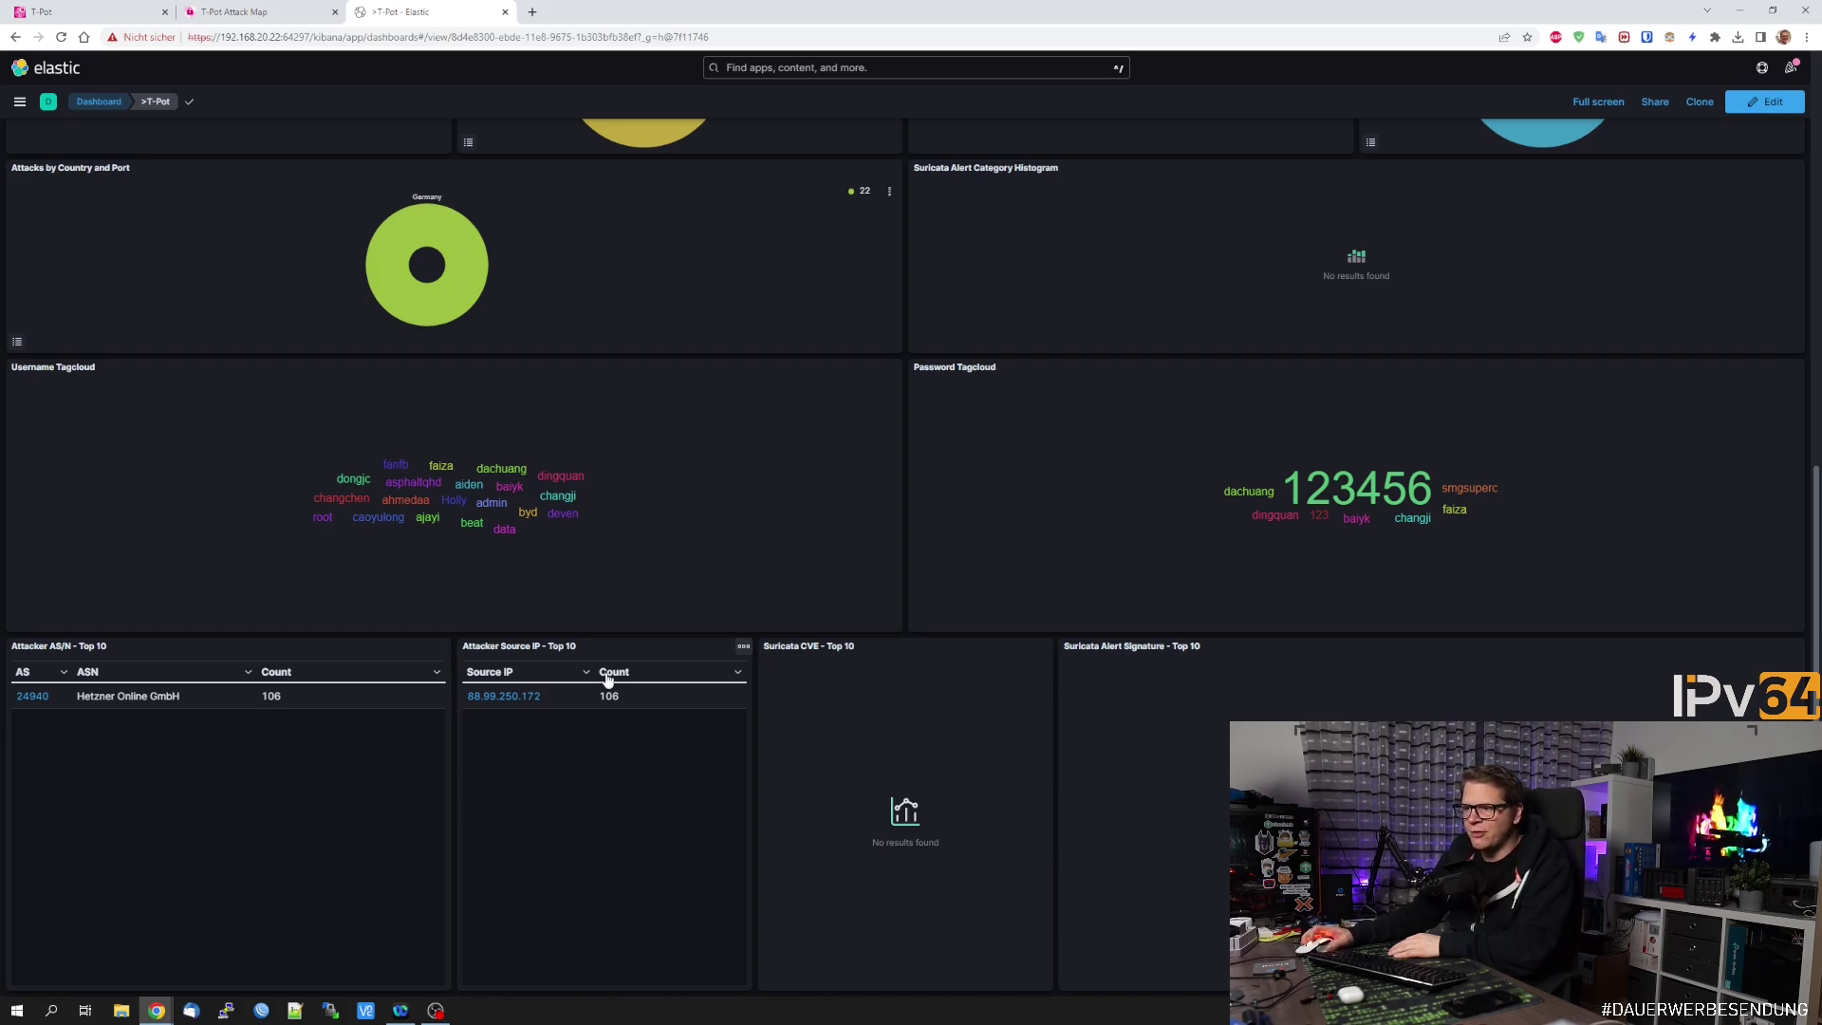
# - Open the Talos reputation lookup for the filtered source IP 88.99.250.172 and examine its owner, reputation, block-list and related-address details
pyautogui.middleClick(512, 696)
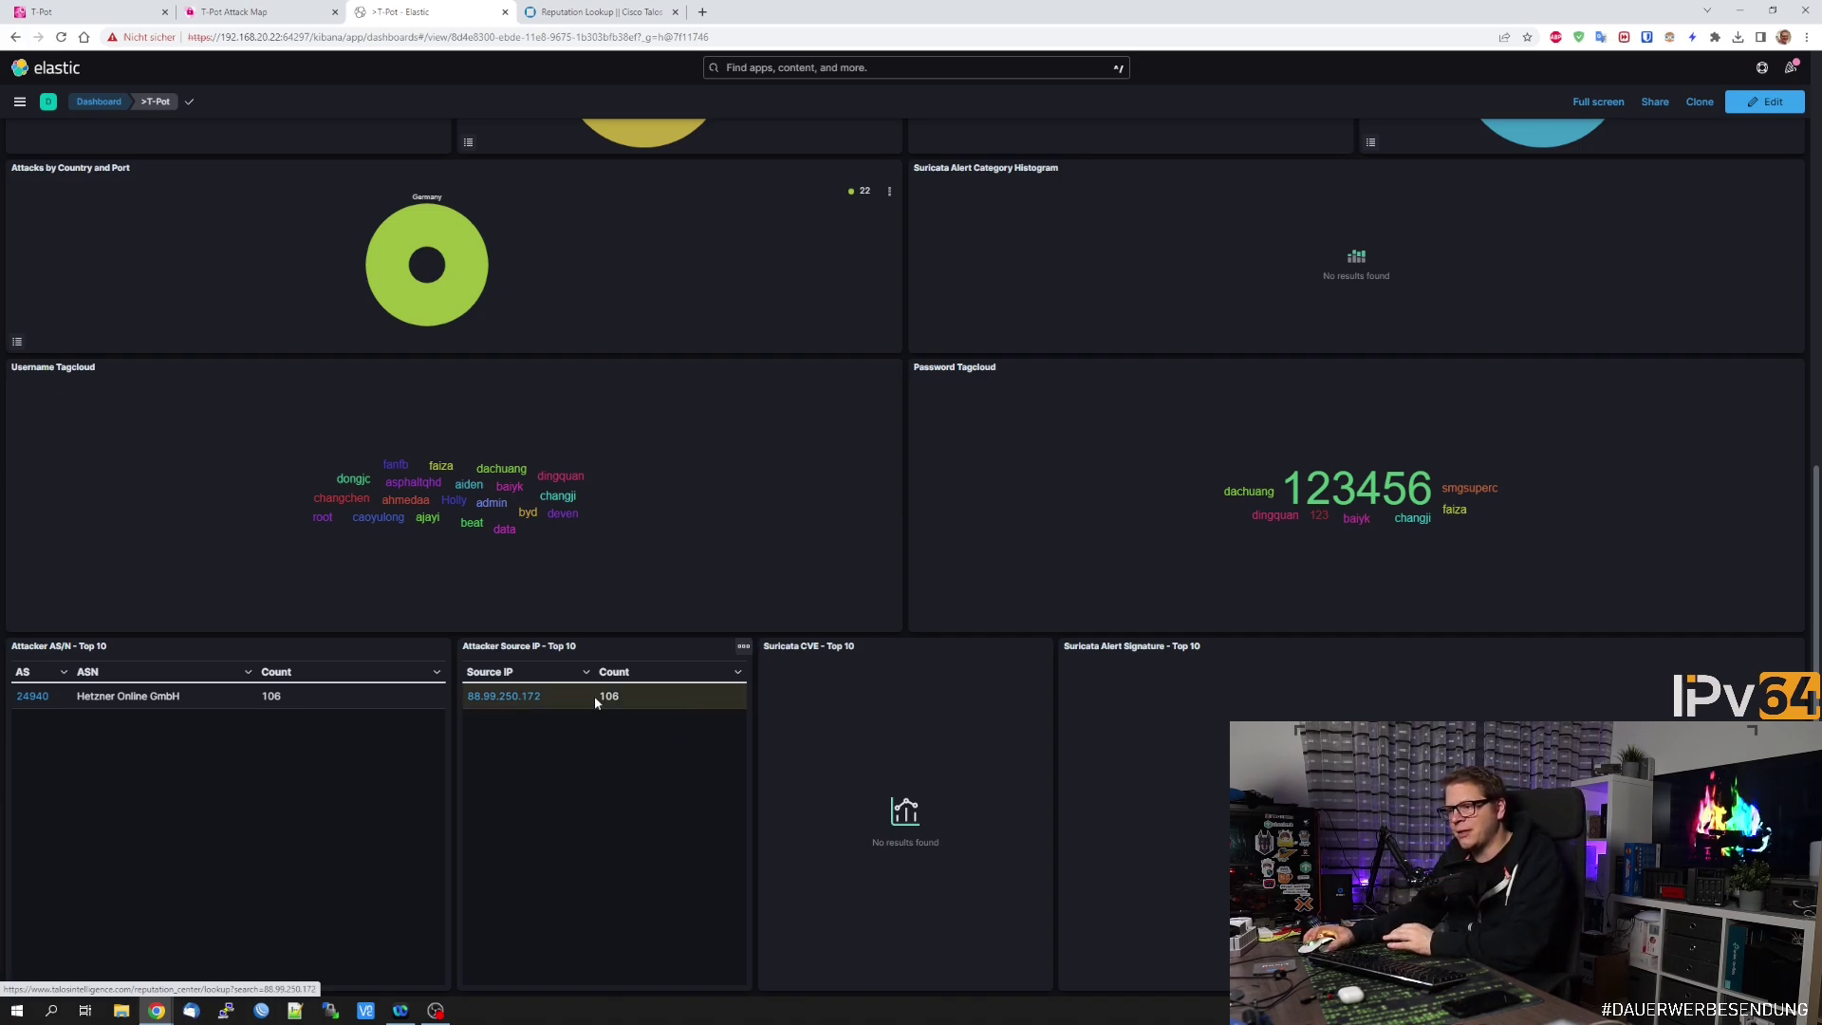
pyautogui.scroll(4, 669, 717)
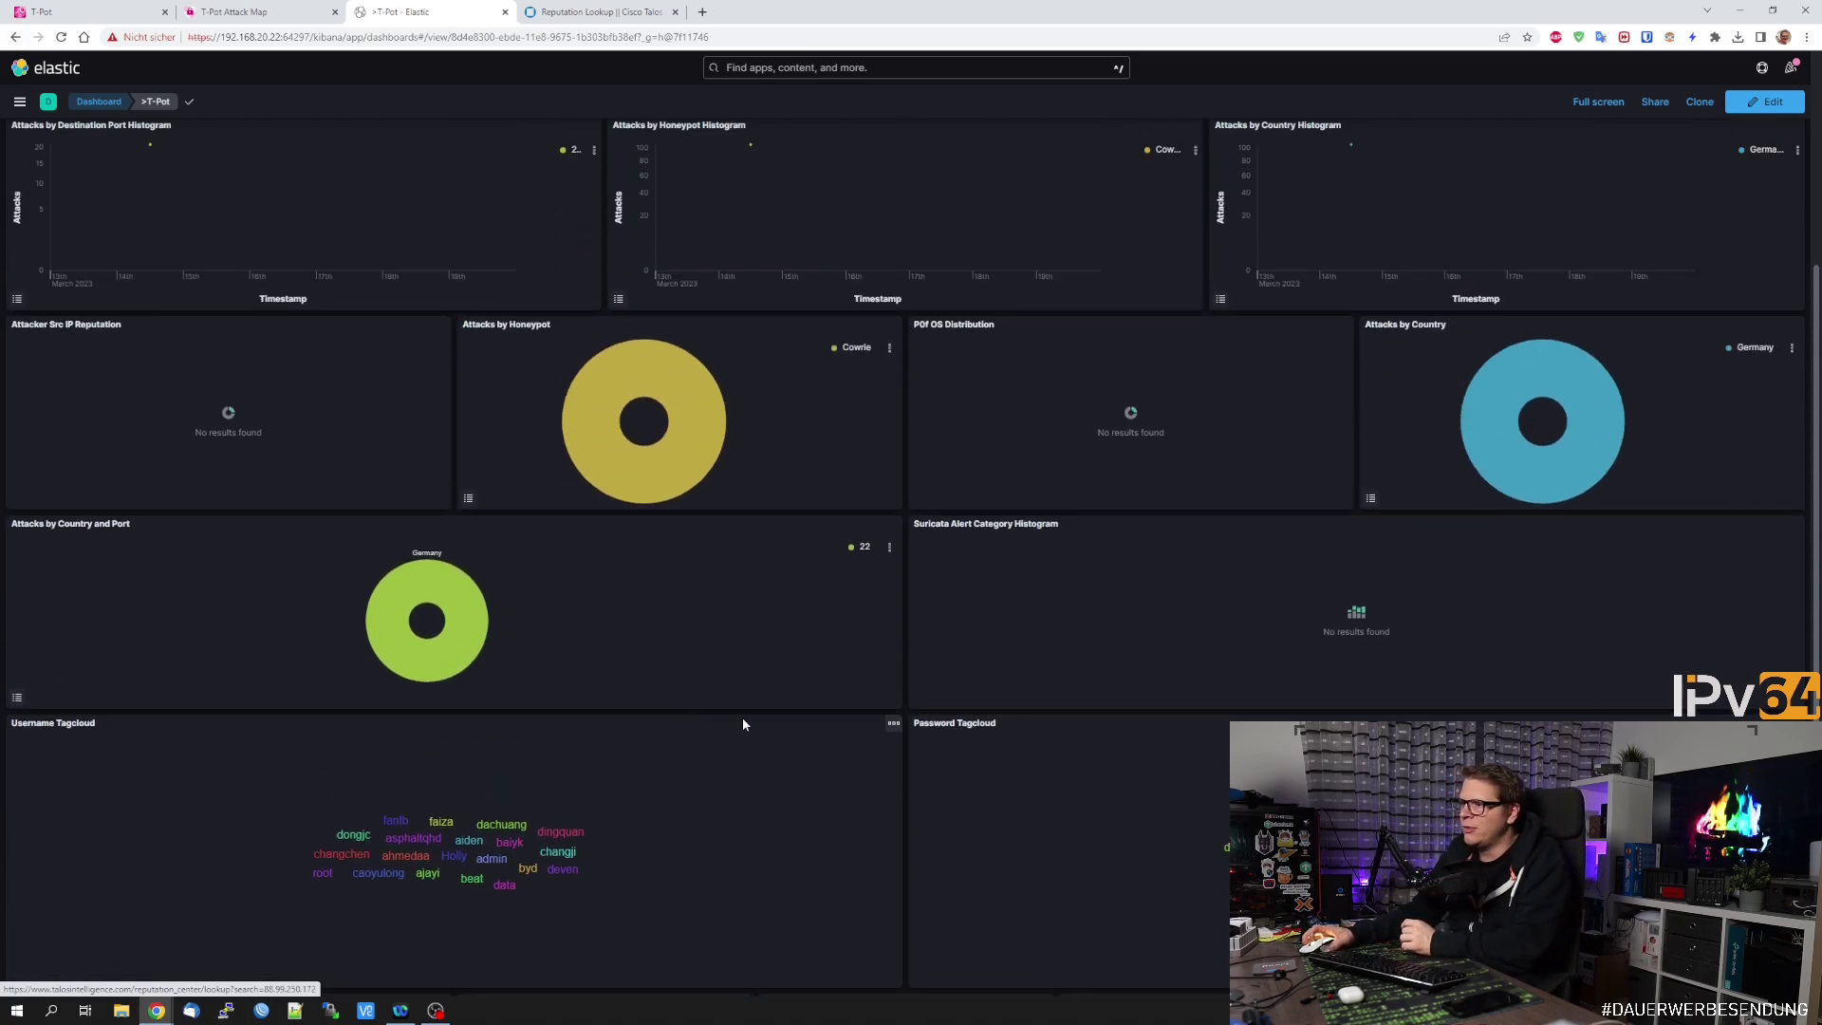
pyautogui.scroll(4, 742, 717)
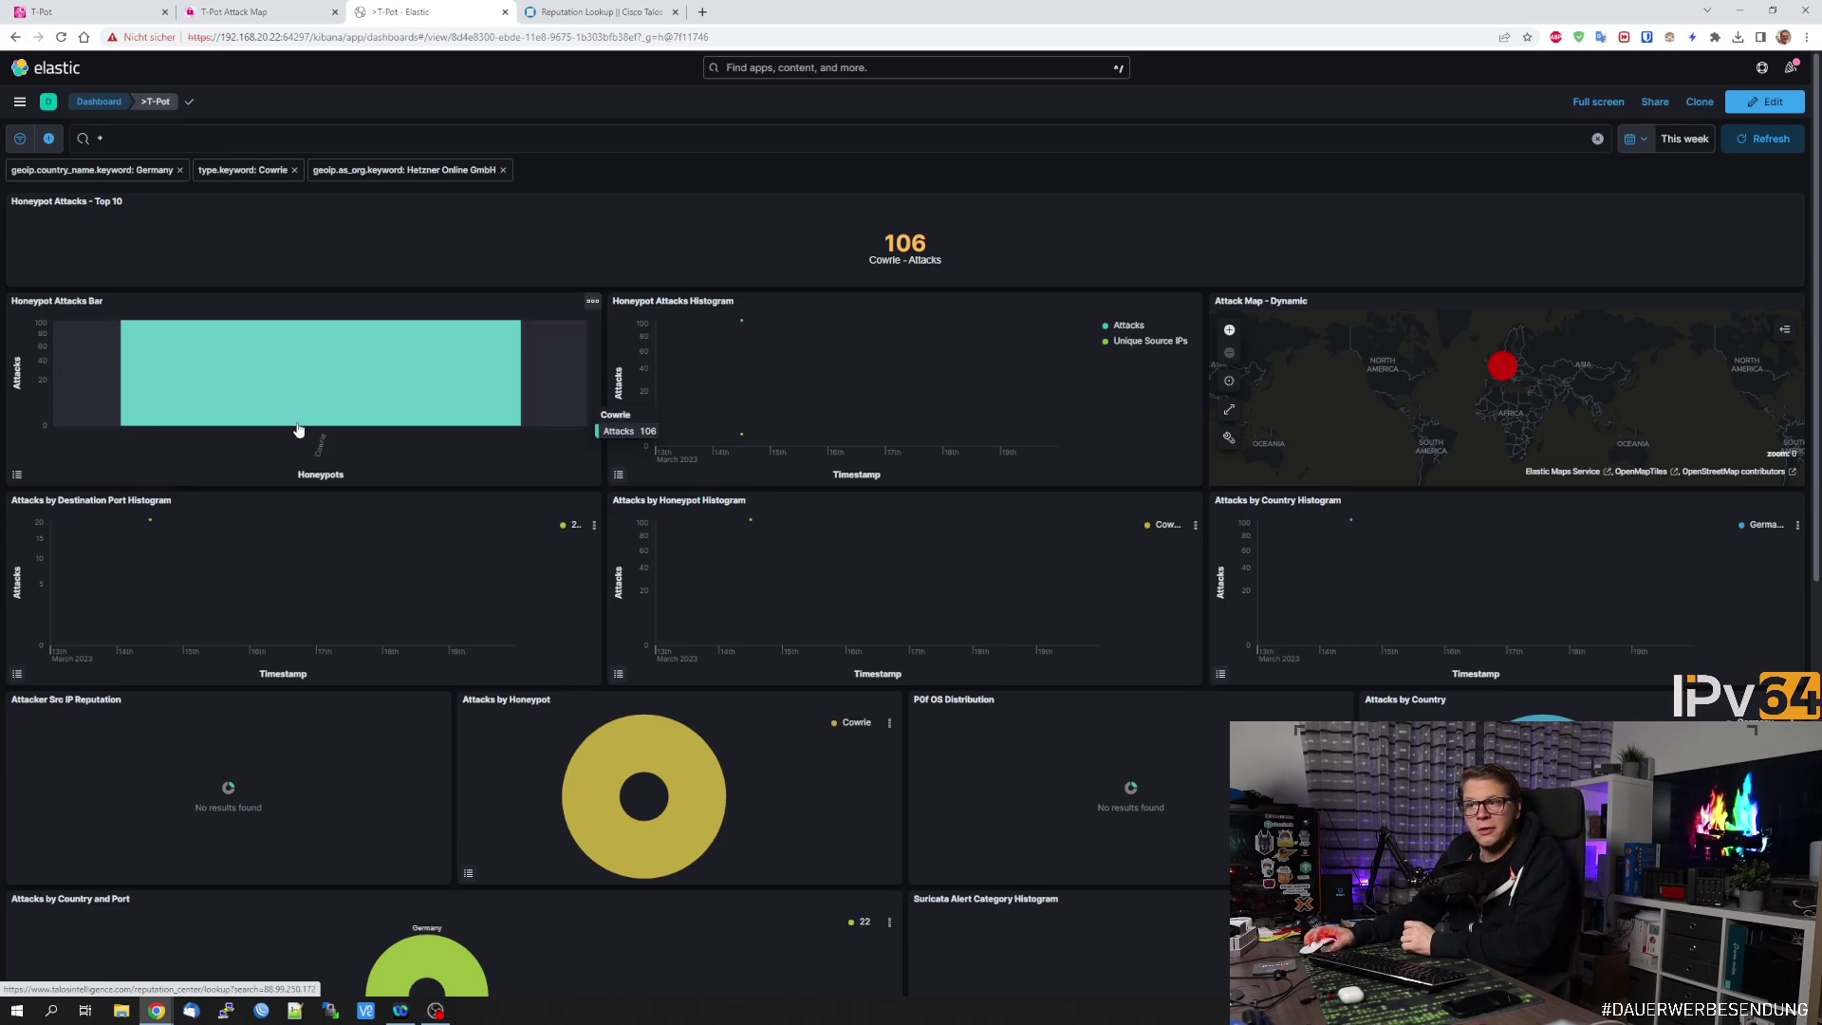
pyautogui.click(593, 12)
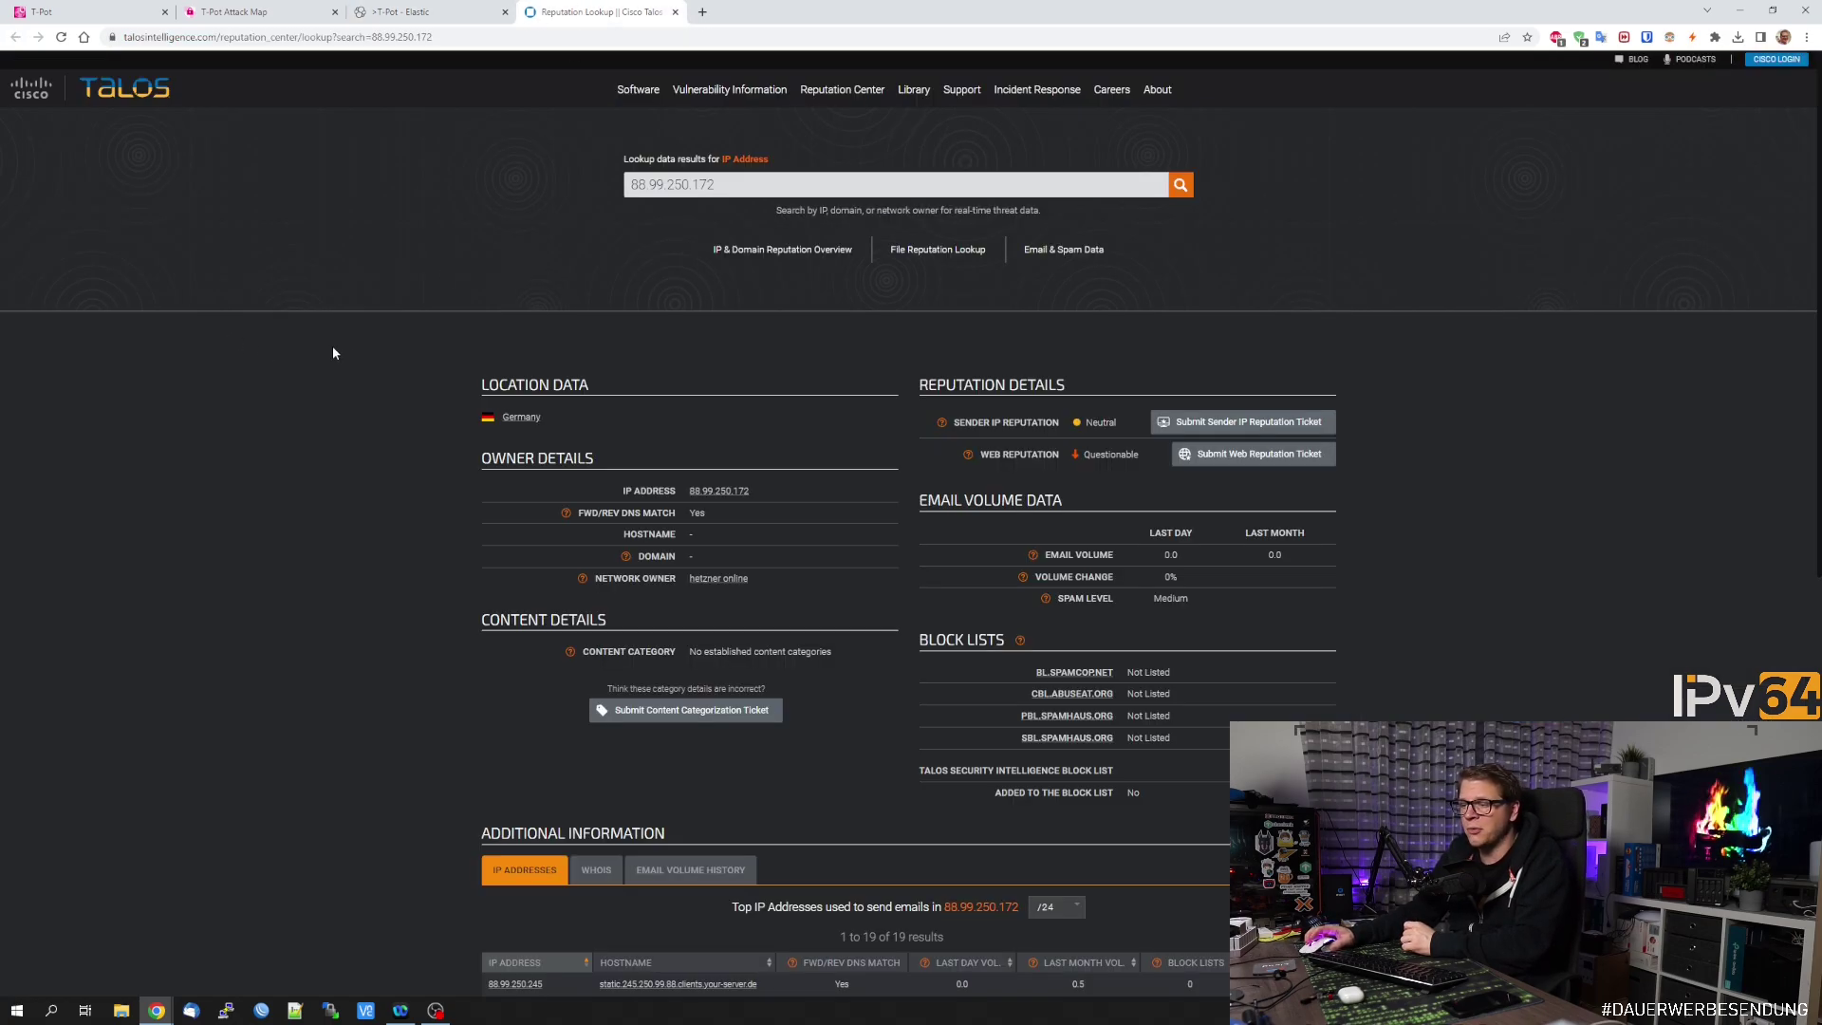
pyautogui.scroll(-2, 333, 351)
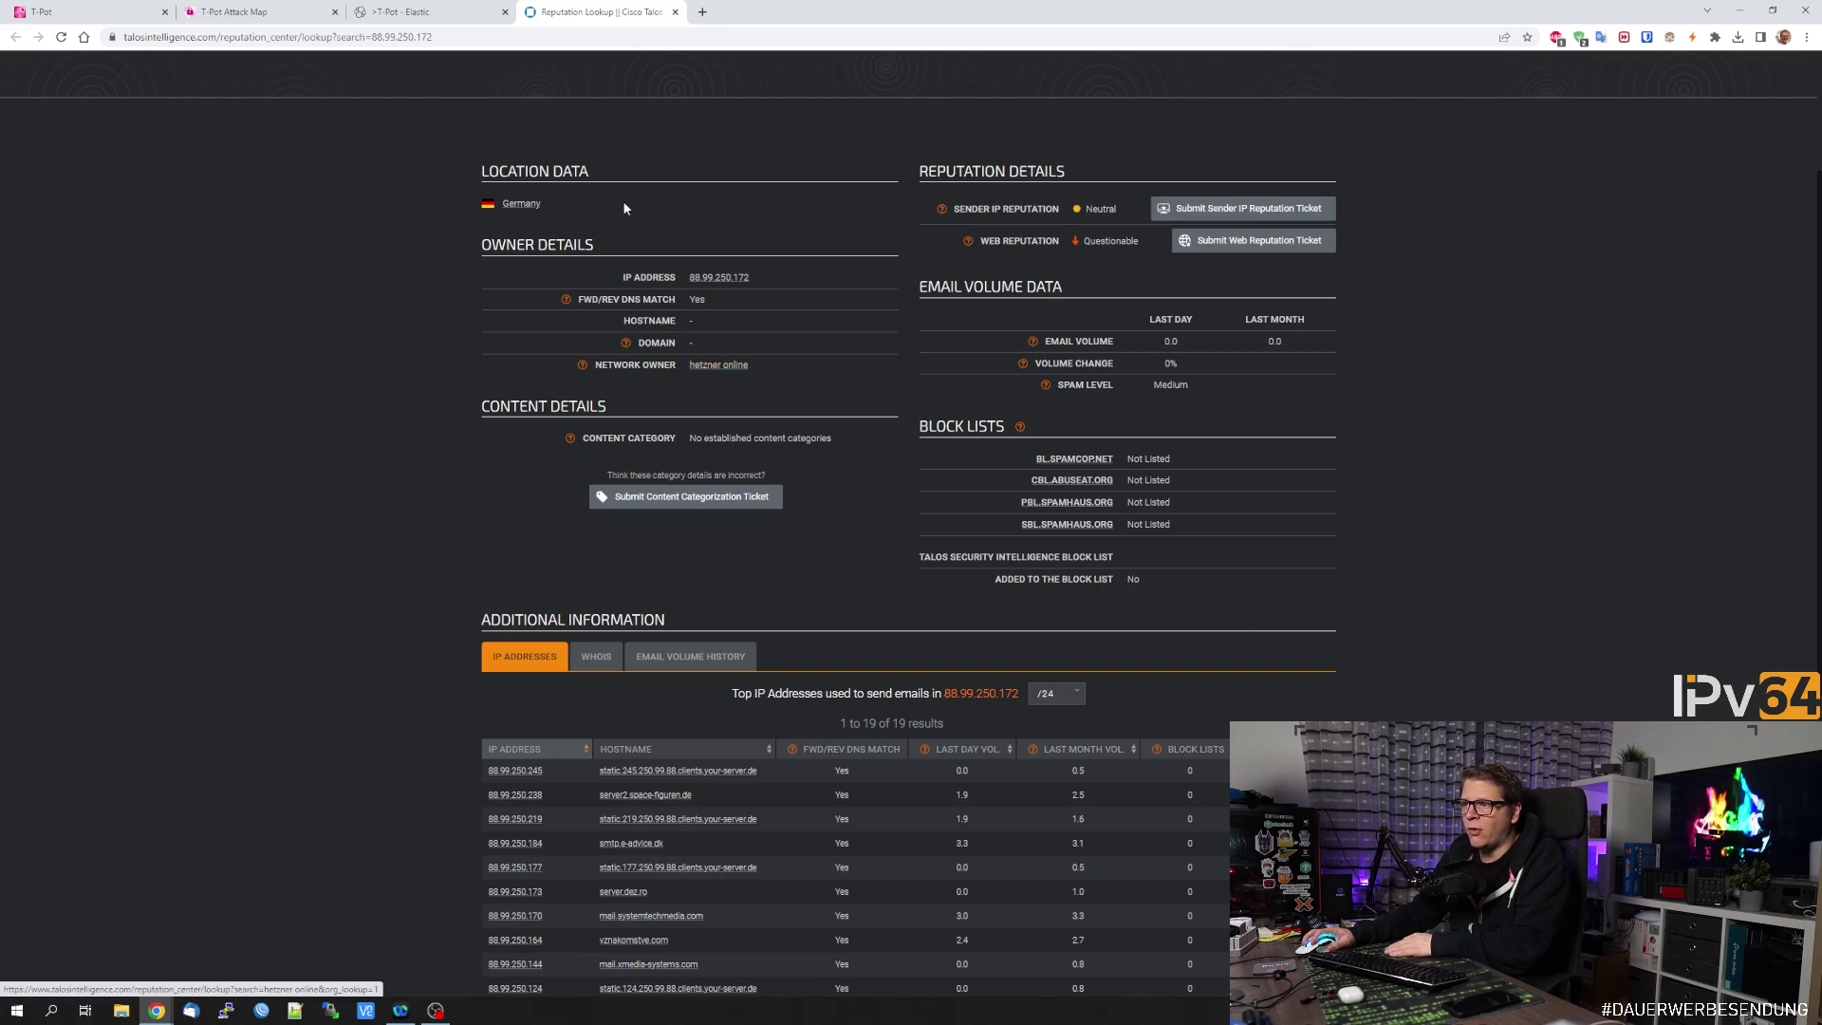
pyautogui.scroll(2, 665, 207)
pyautogui.scroll(-7, 590, 380)
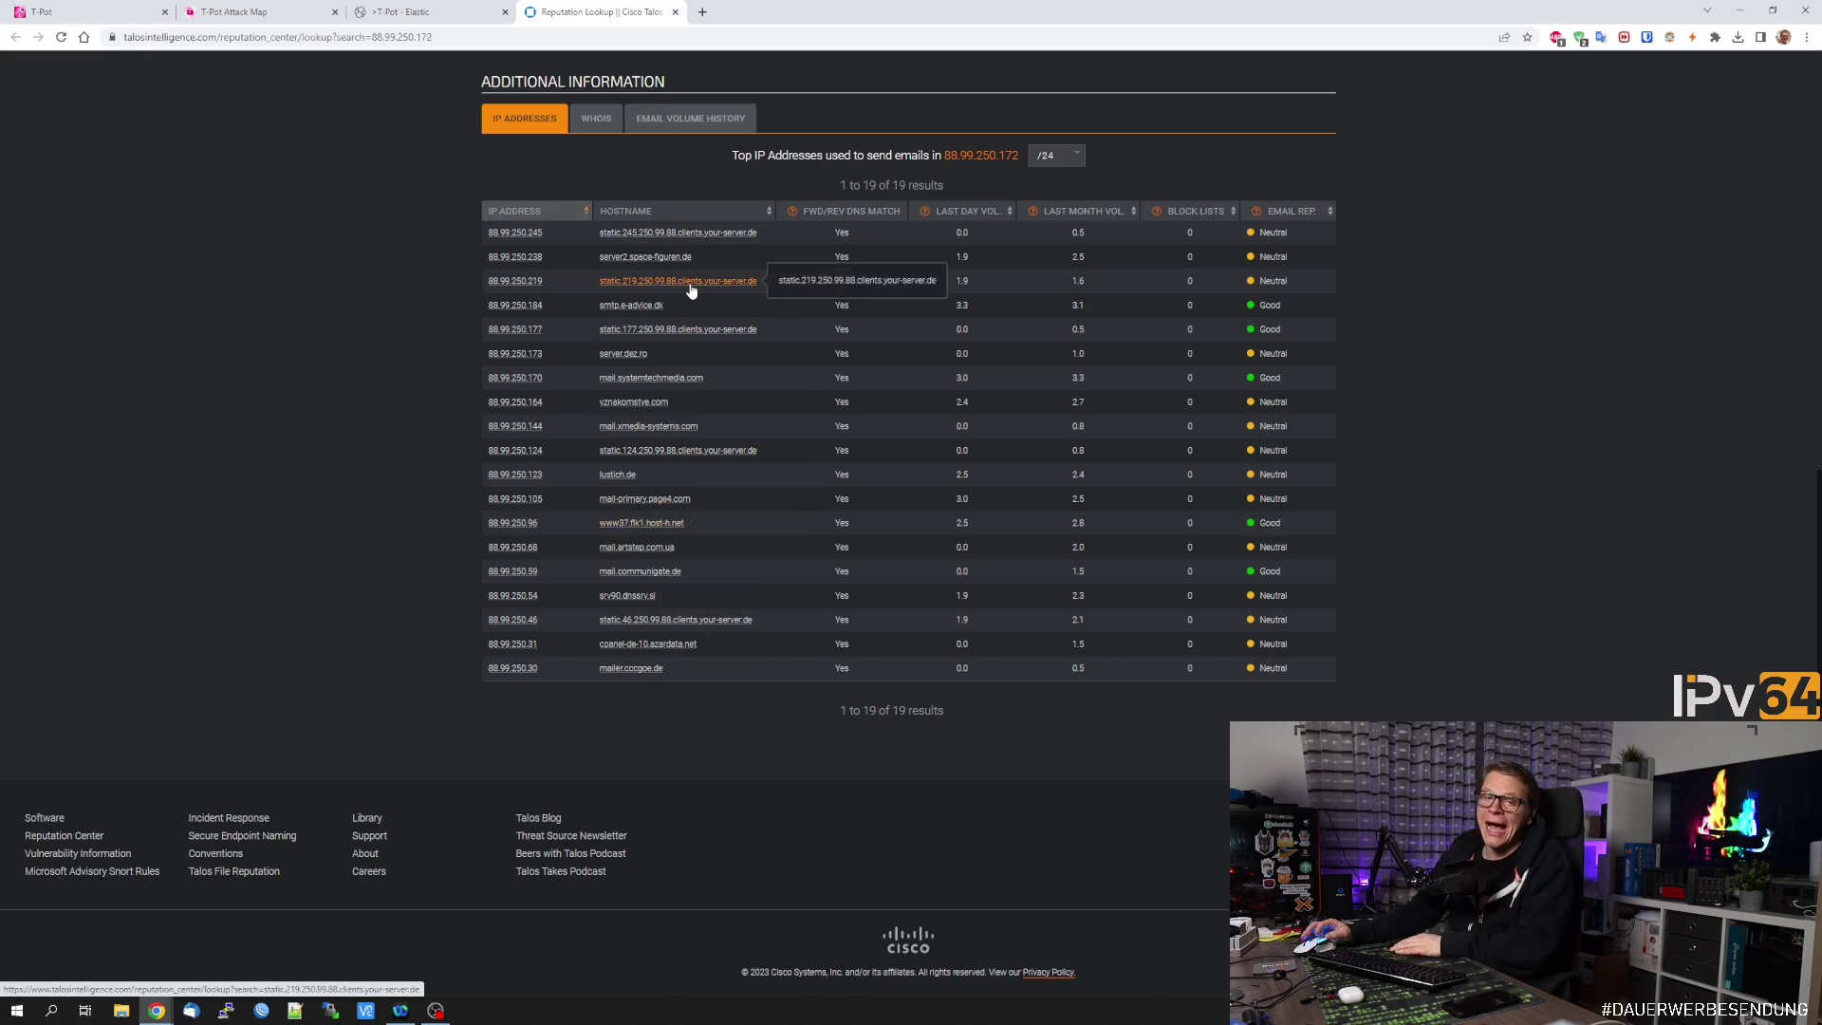
pyautogui.scroll(7, 776, 427)
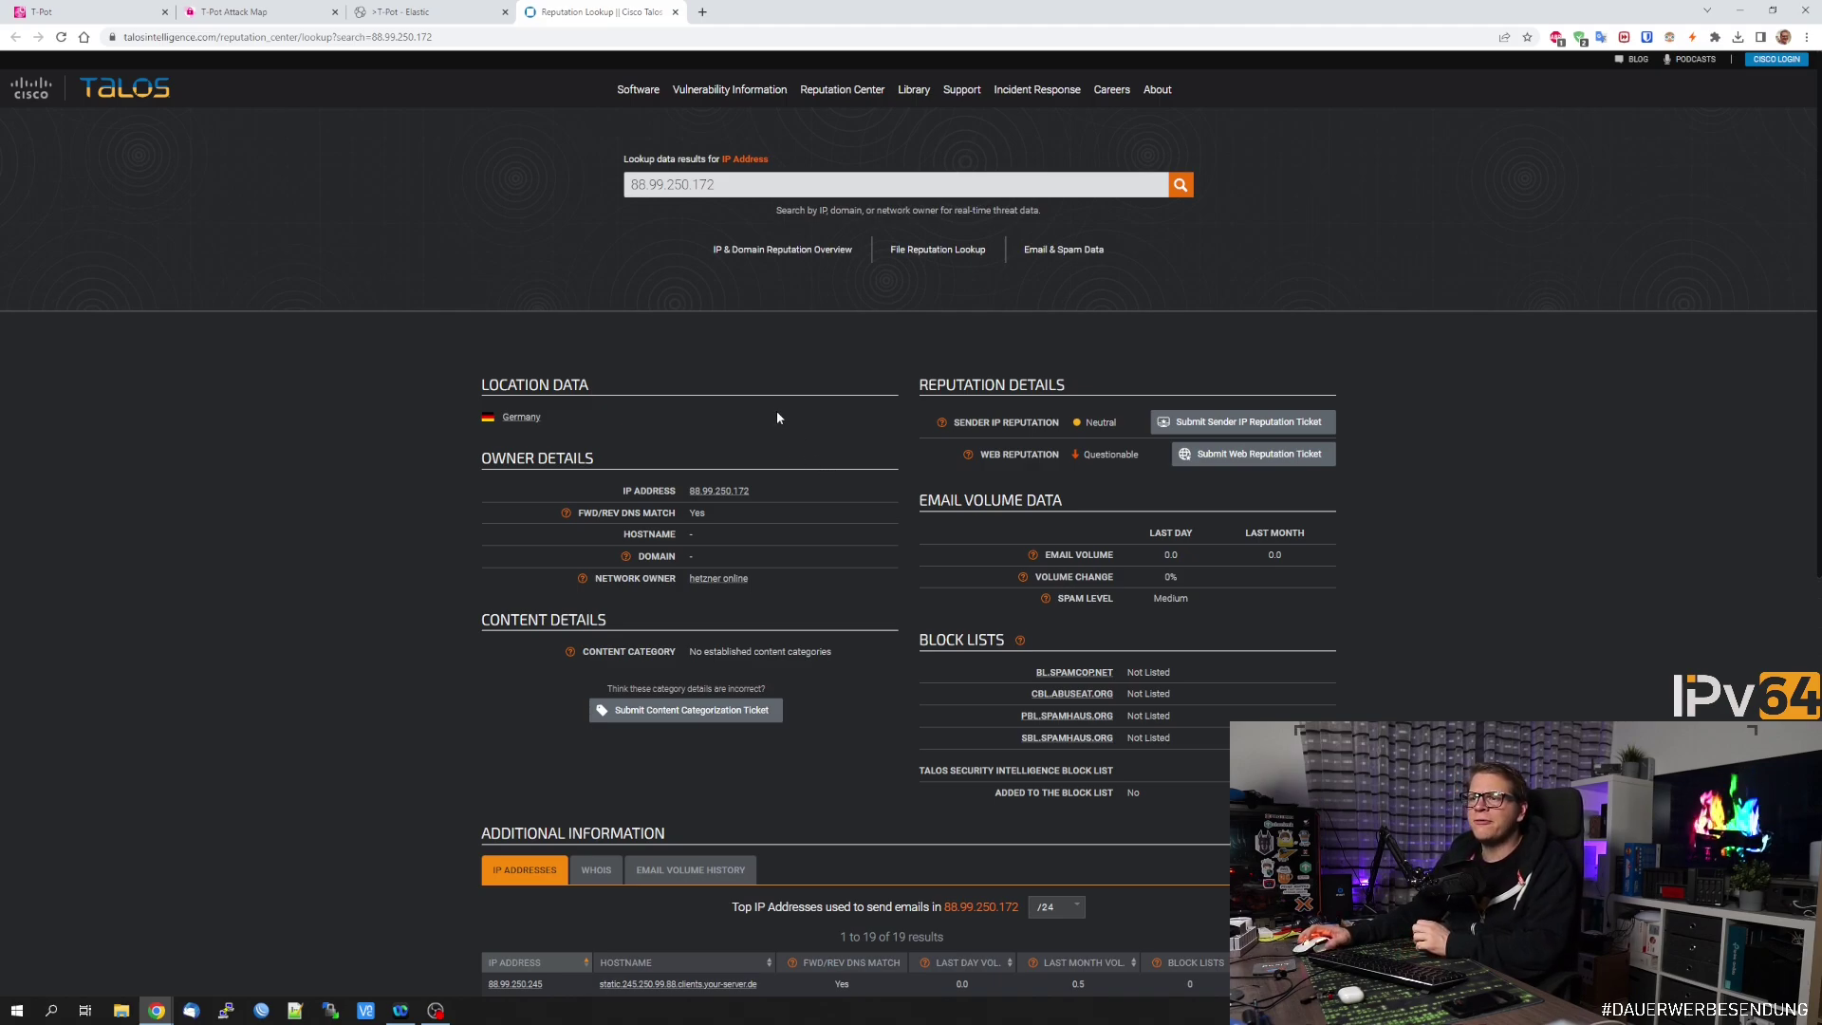
# - Copy the IP address from the Talos lookup and search for it on Shodan
pyautogui.click(747, 188)
pyautogui.hotkey('ctrl', 'c')
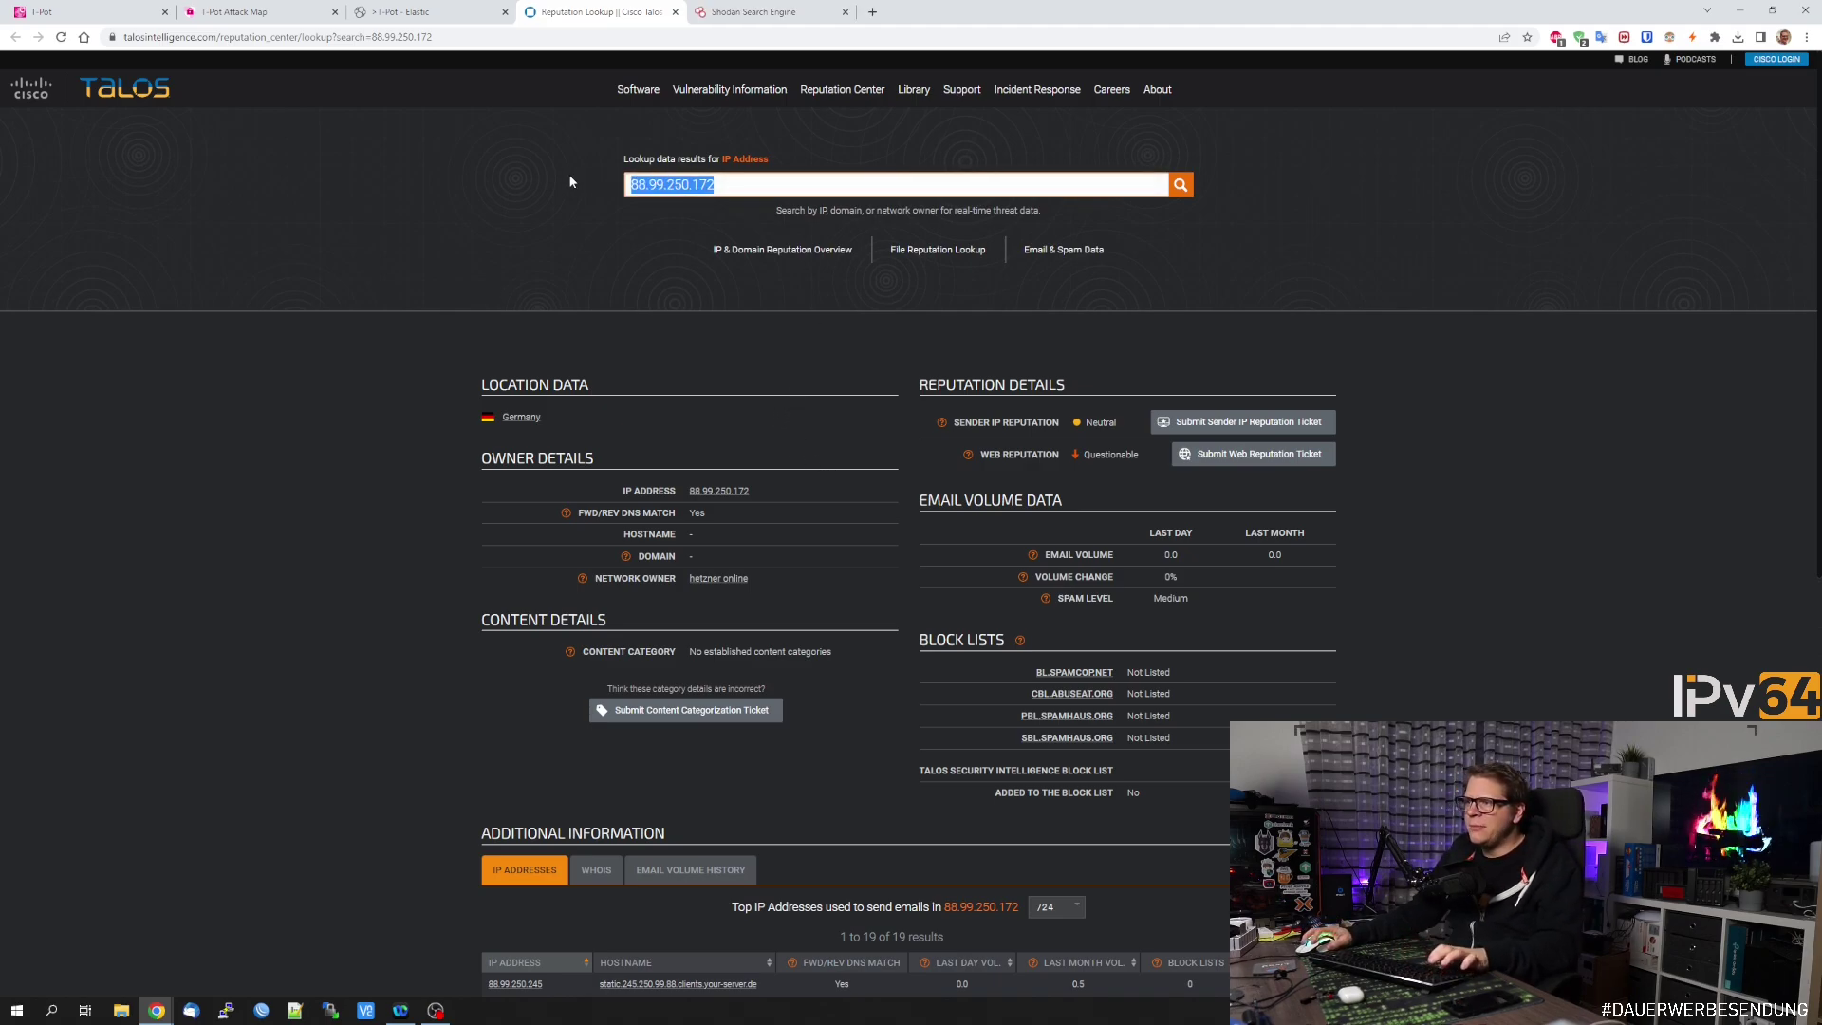
pyautogui.click(754, 12)
pyautogui.click(437, 94)
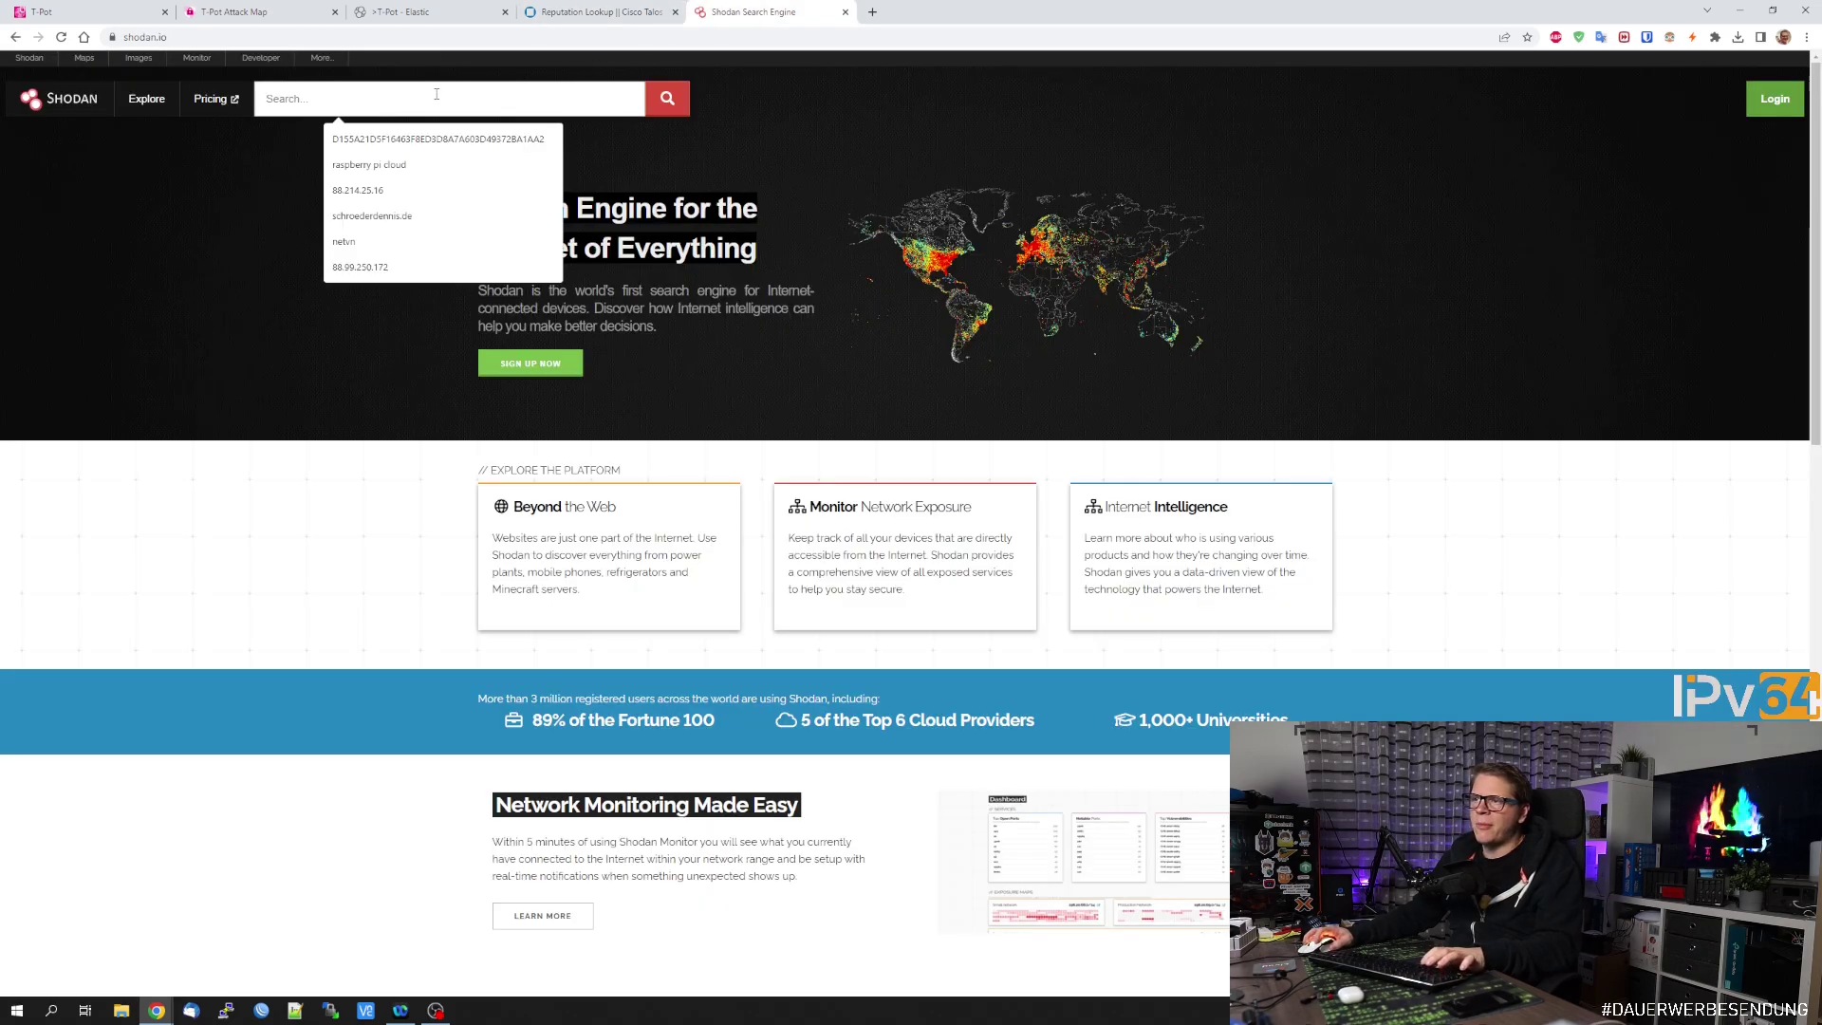
pyautogui.hotkey('ctrl', 'v')
pyautogui.press('Return')
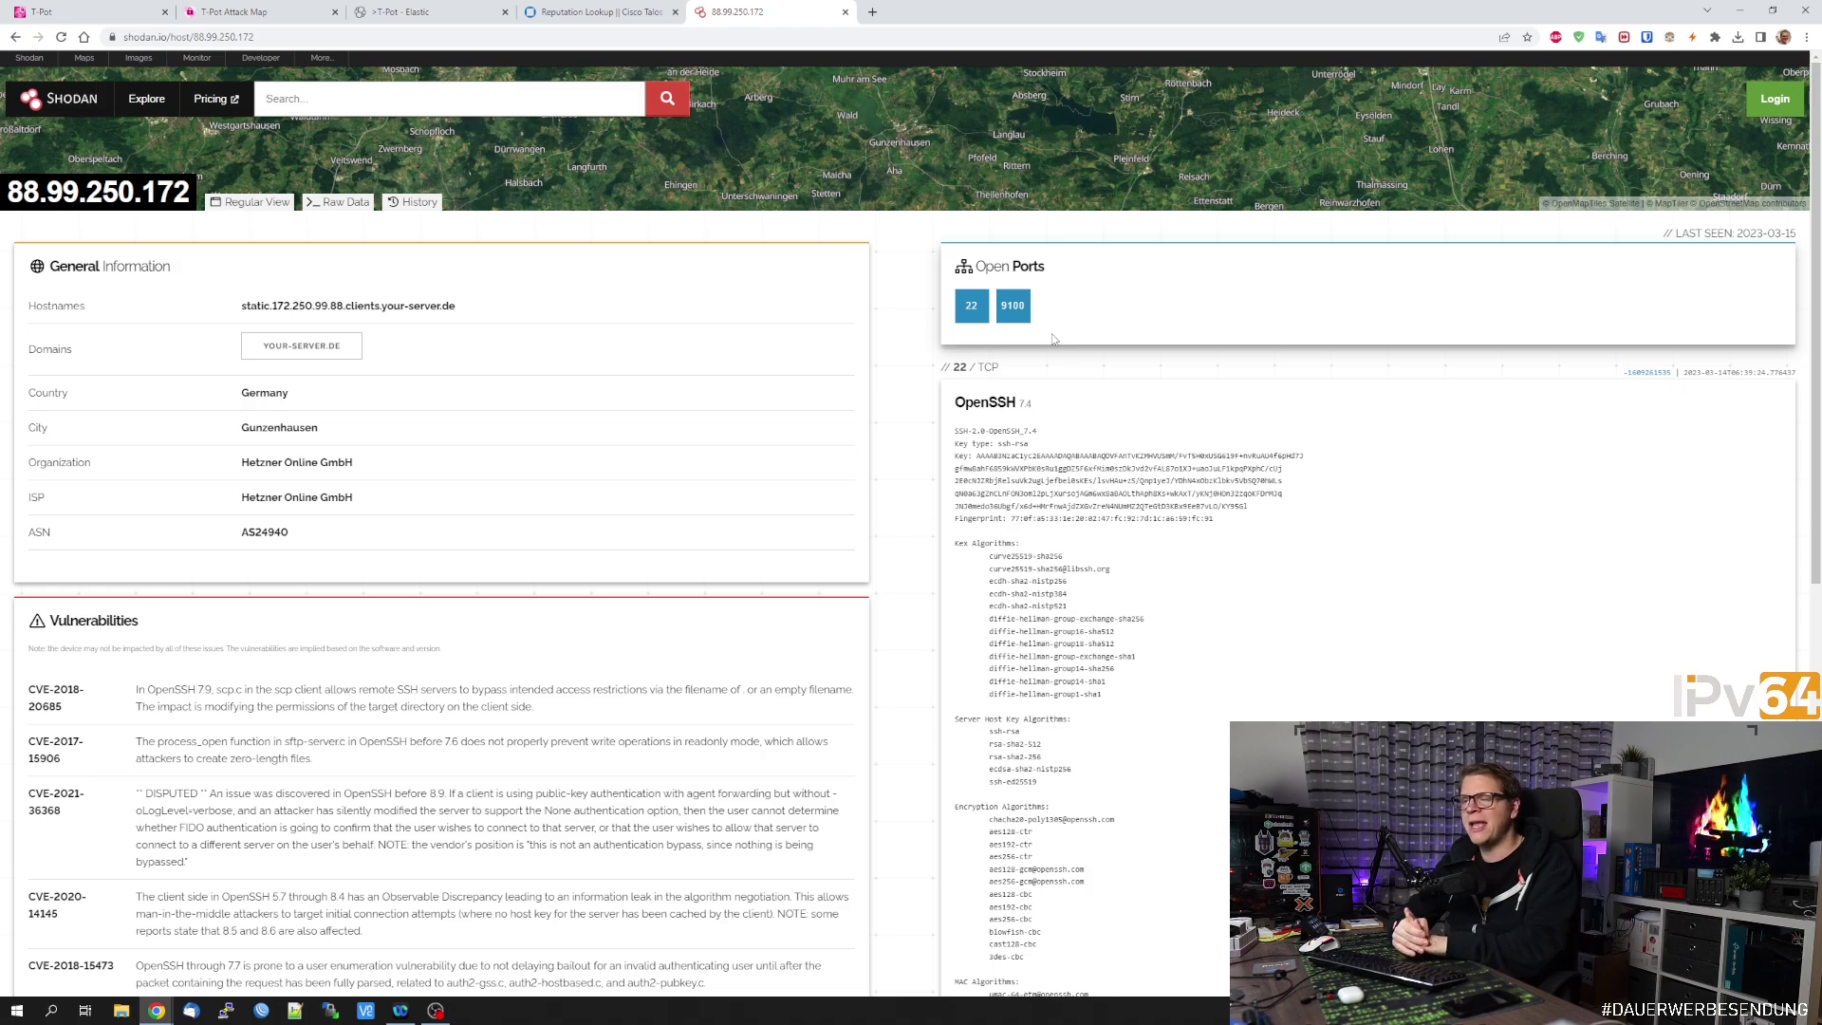
# - Search Google in a new browser tab for "9100 port"
pyautogui.click(872, 12)
pyautogui.write('9110')
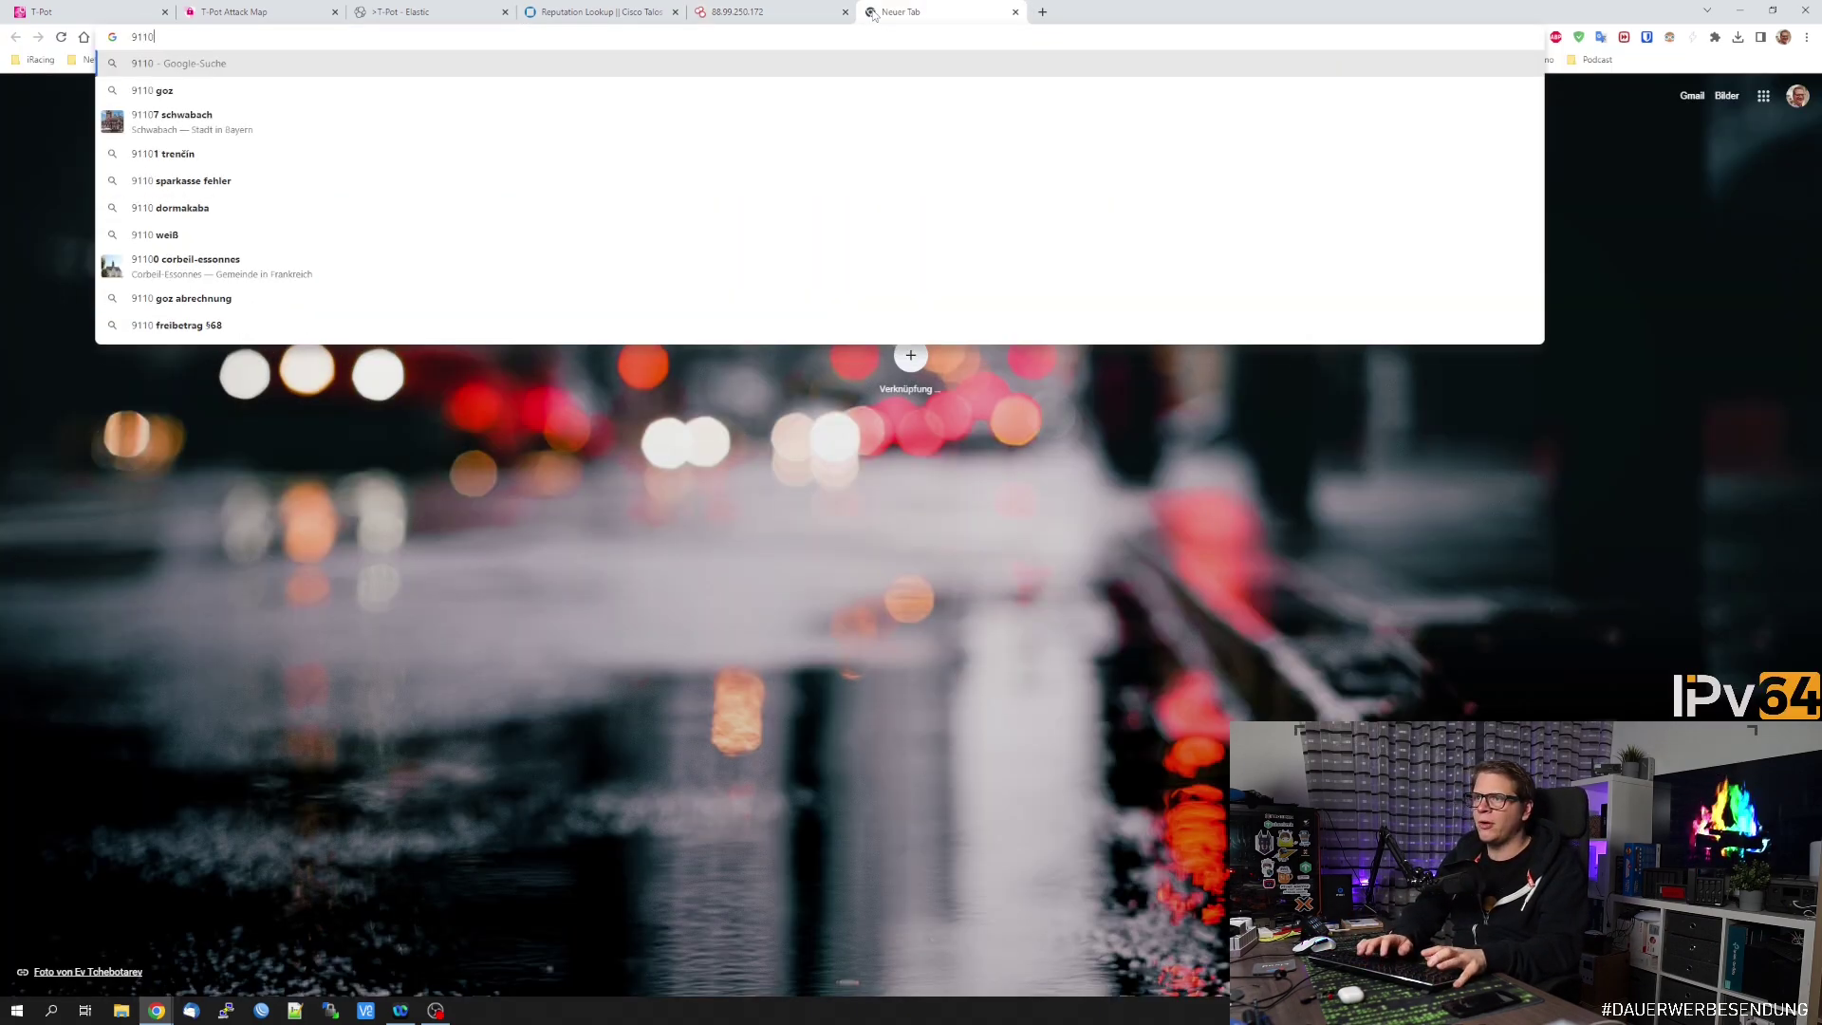
pyautogui.press('BackSpace')
pyautogui.press('BackSpace')
pyautogui.write('00')
pyautogui.press('Return')
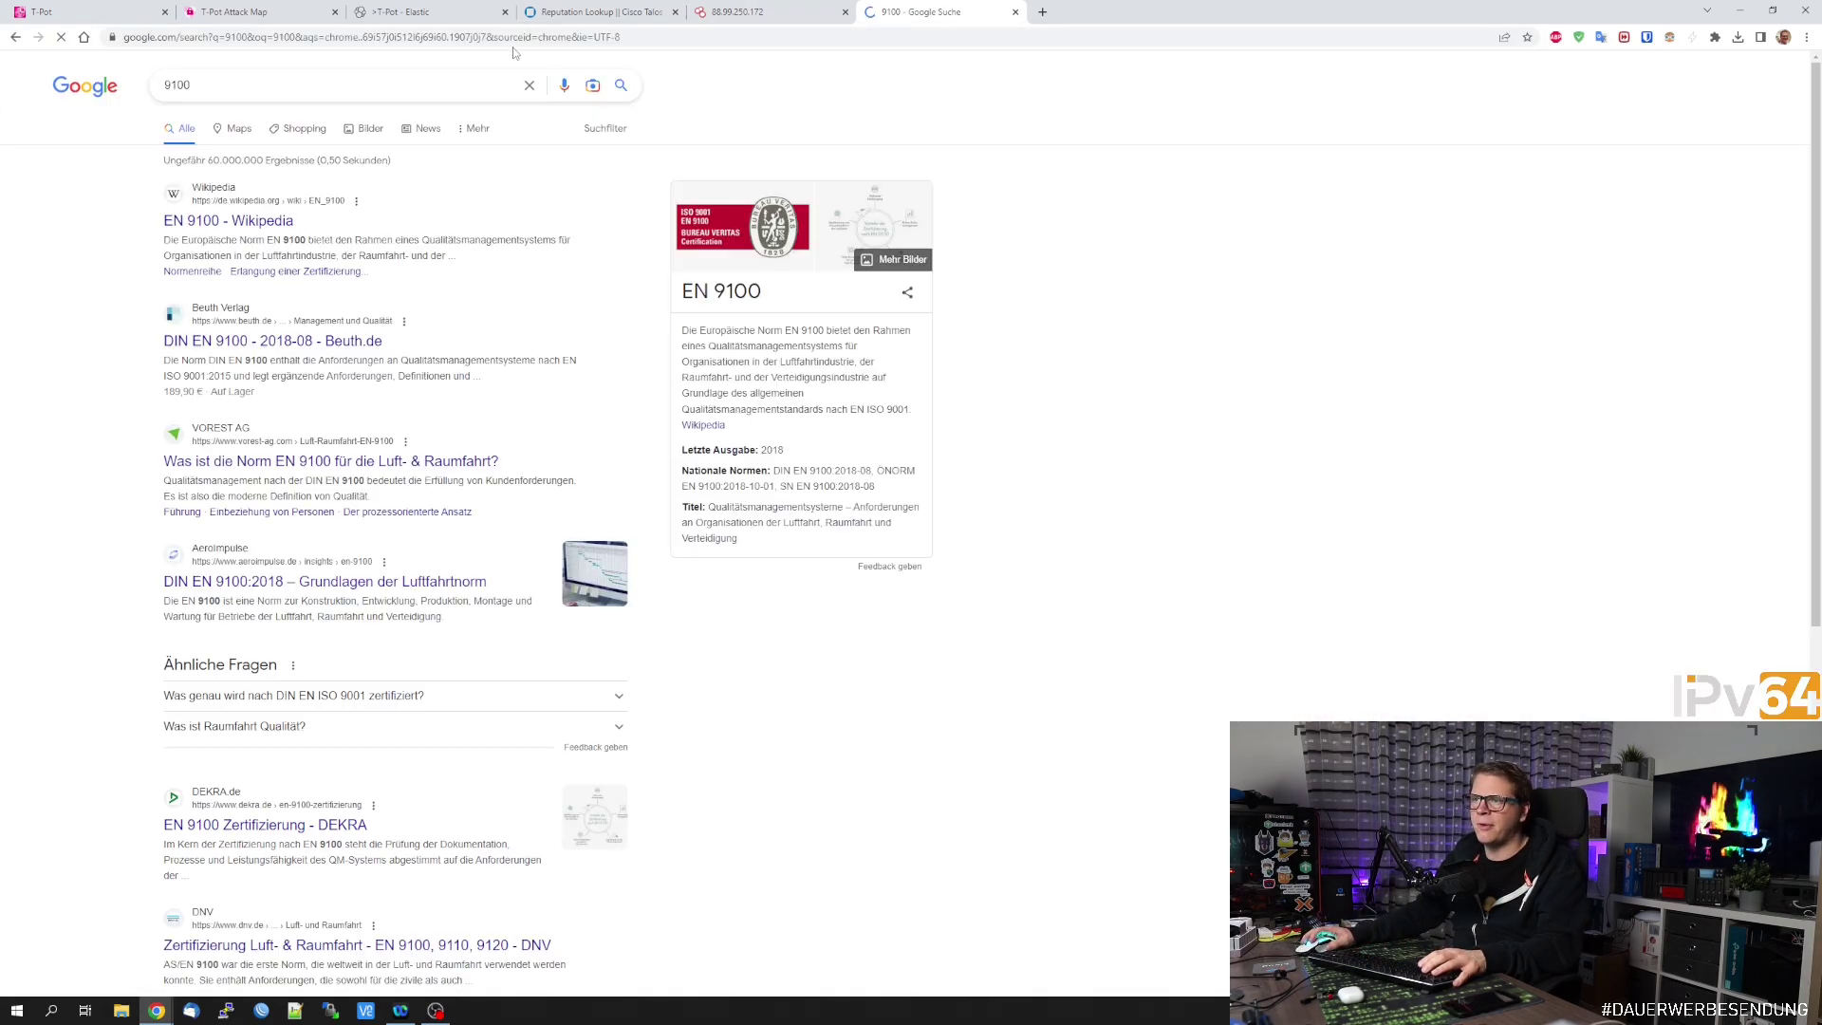
pyautogui.click(433, 83)
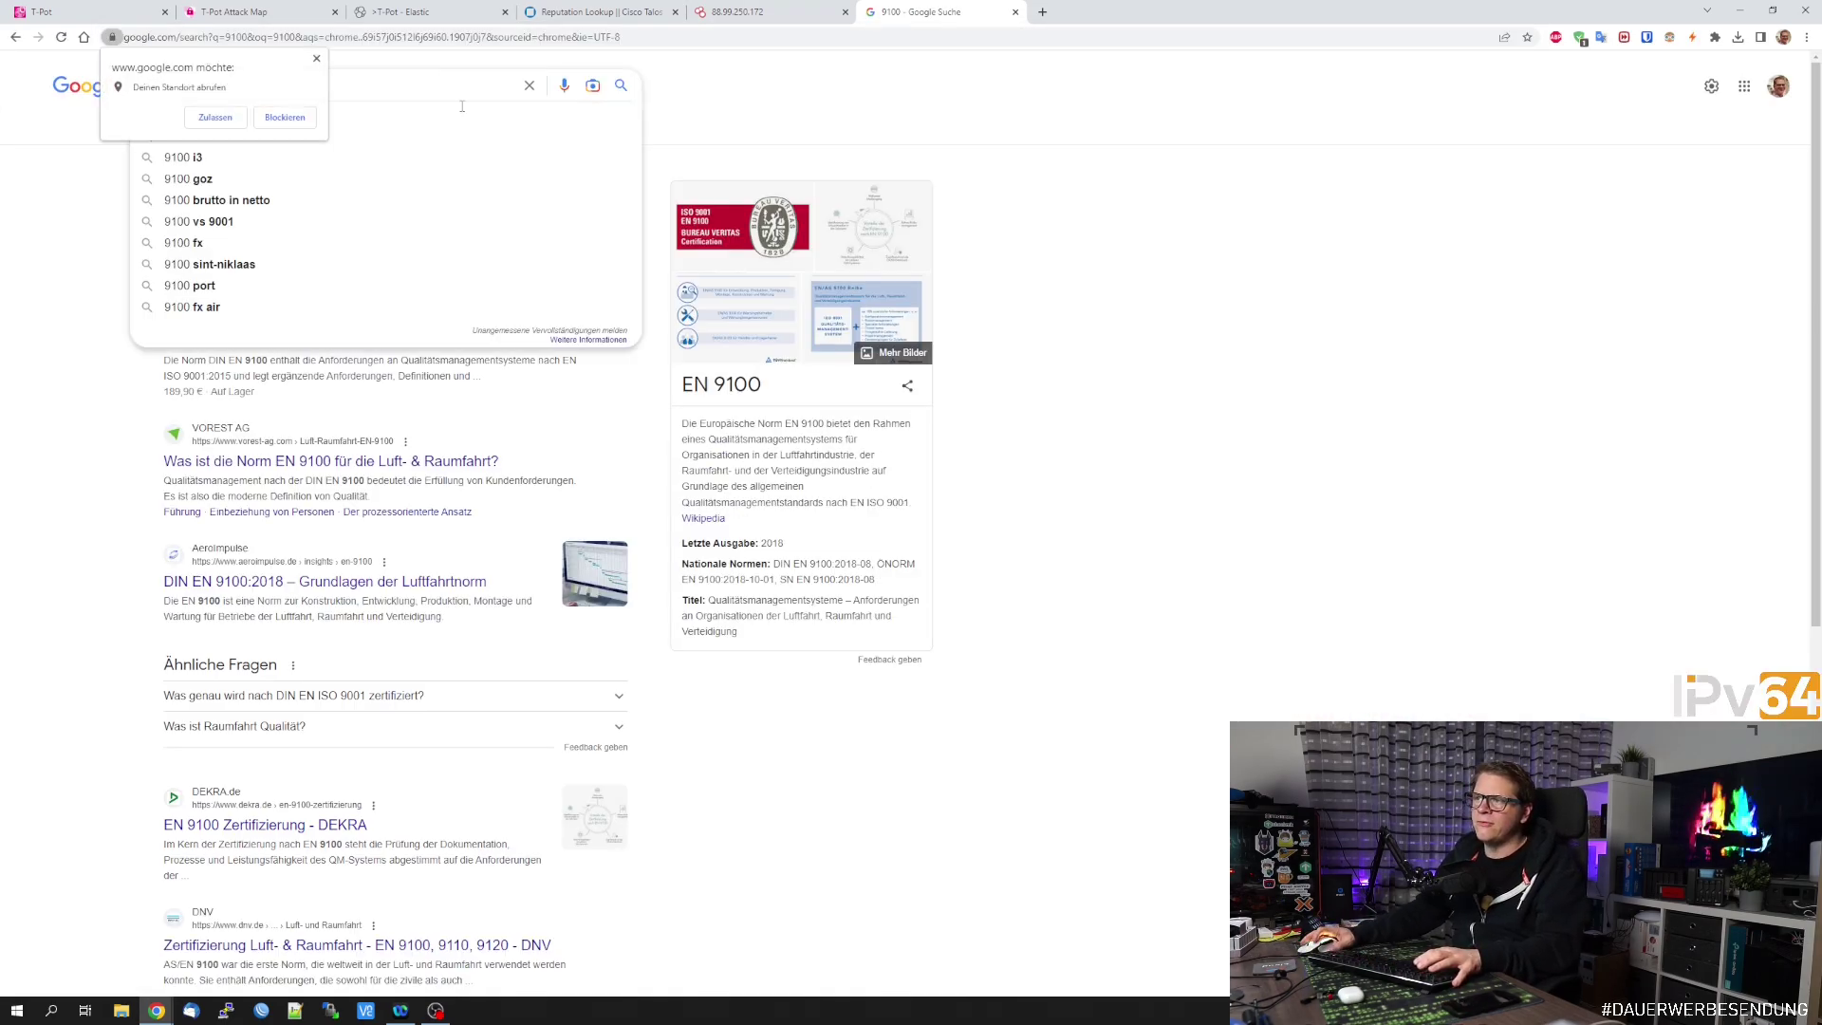
pyautogui.click(334, 80)
pyautogui.write('por')
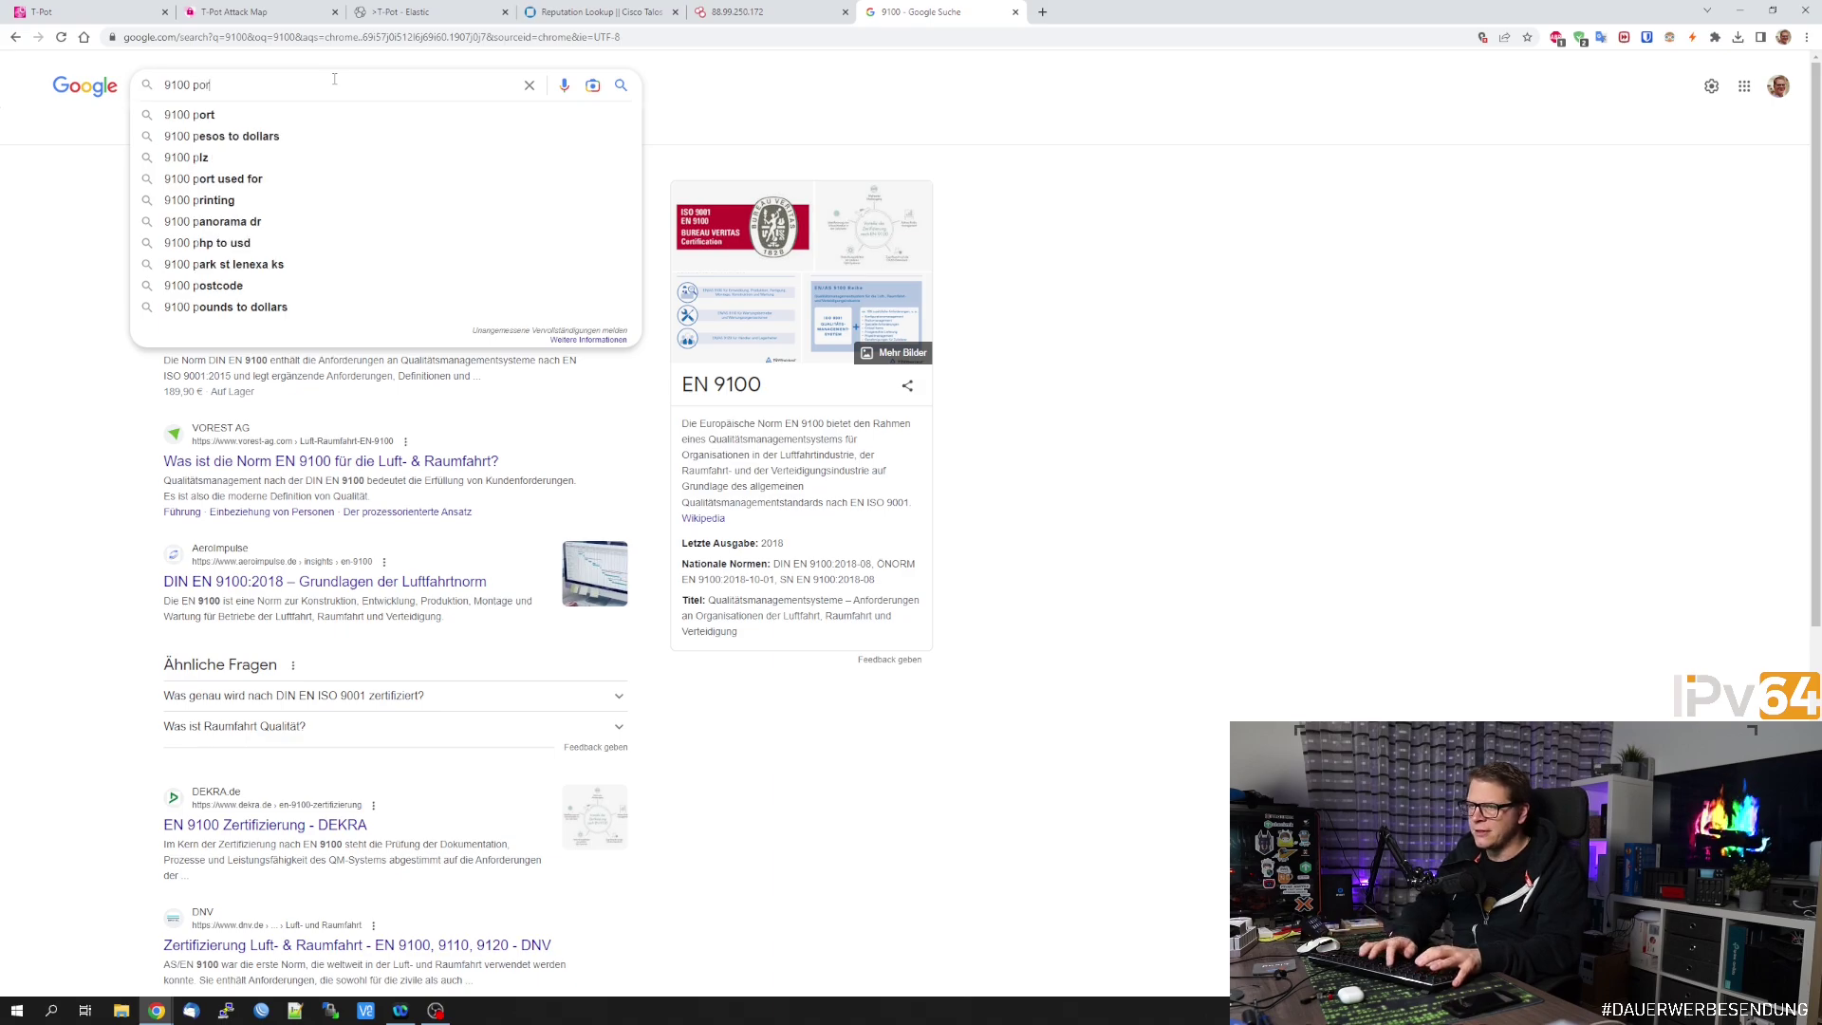
pyautogui.write('t')
pyautogui.press('Return')
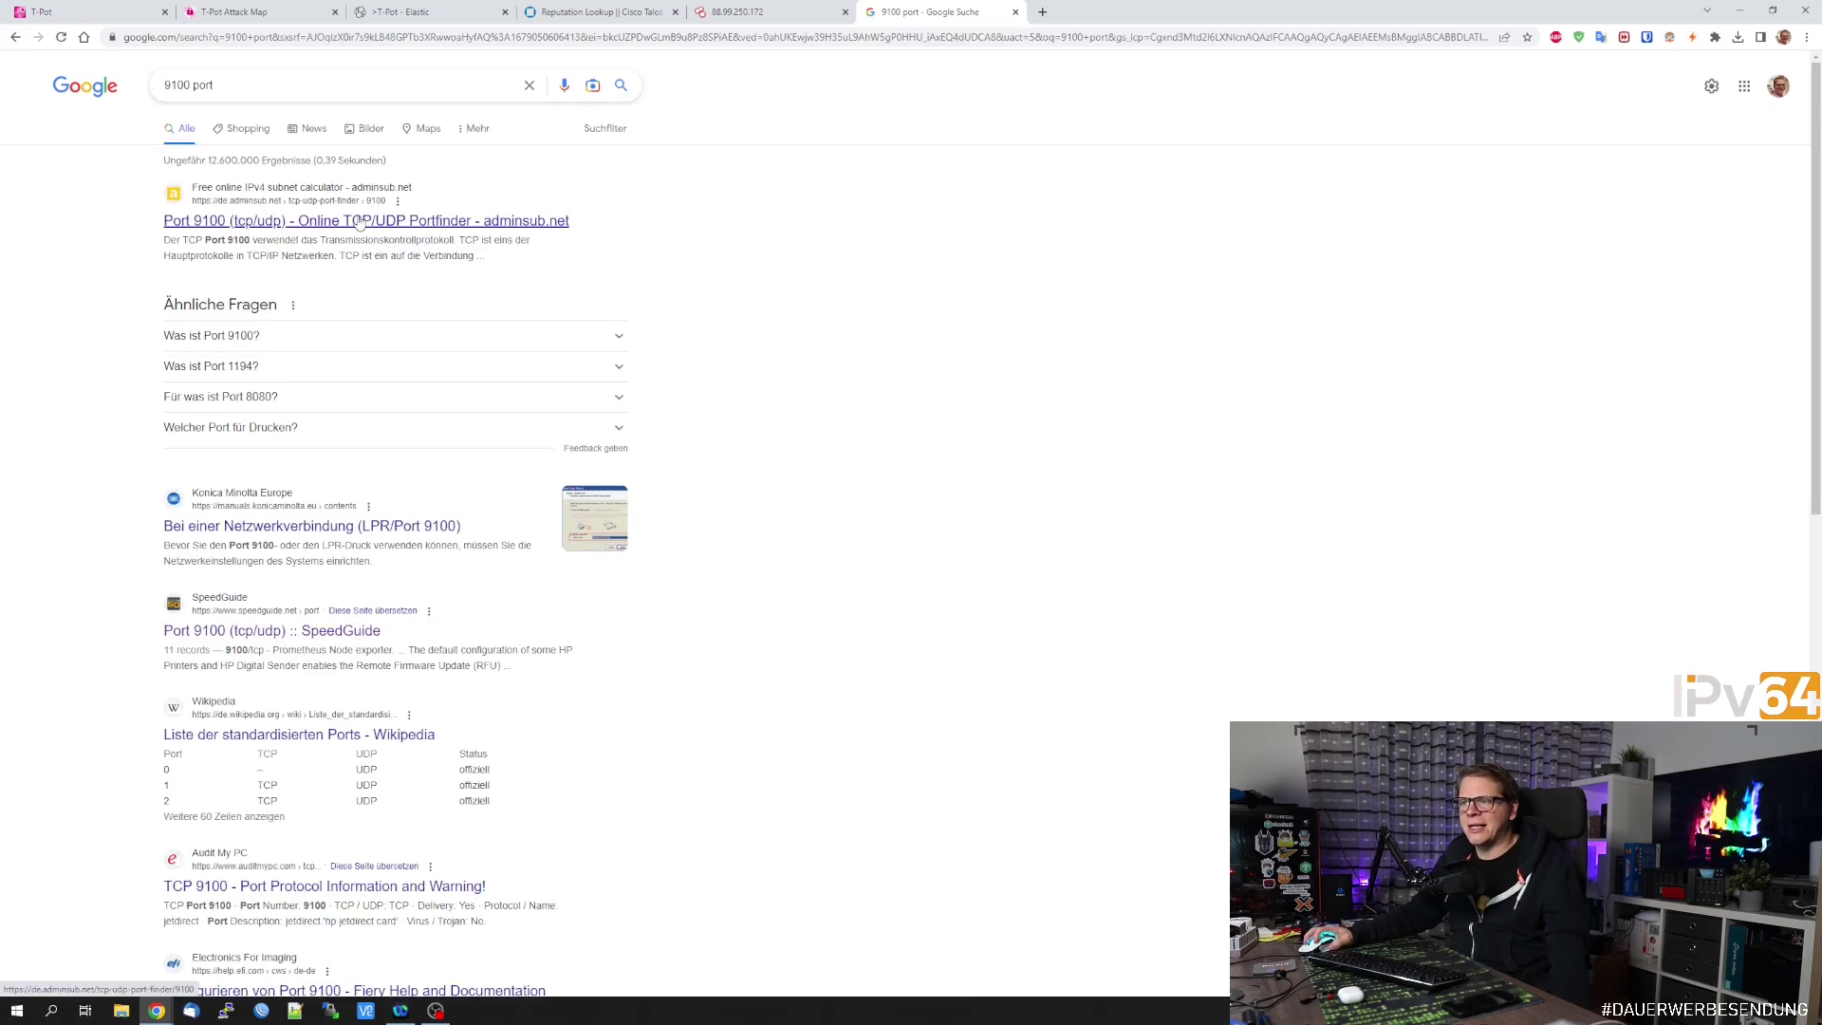
# - Open the SpeedGuide result for port 9100, highlight "Prometheus Node exporter", and return to the Shodan host page
pyautogui.click(298, 632)
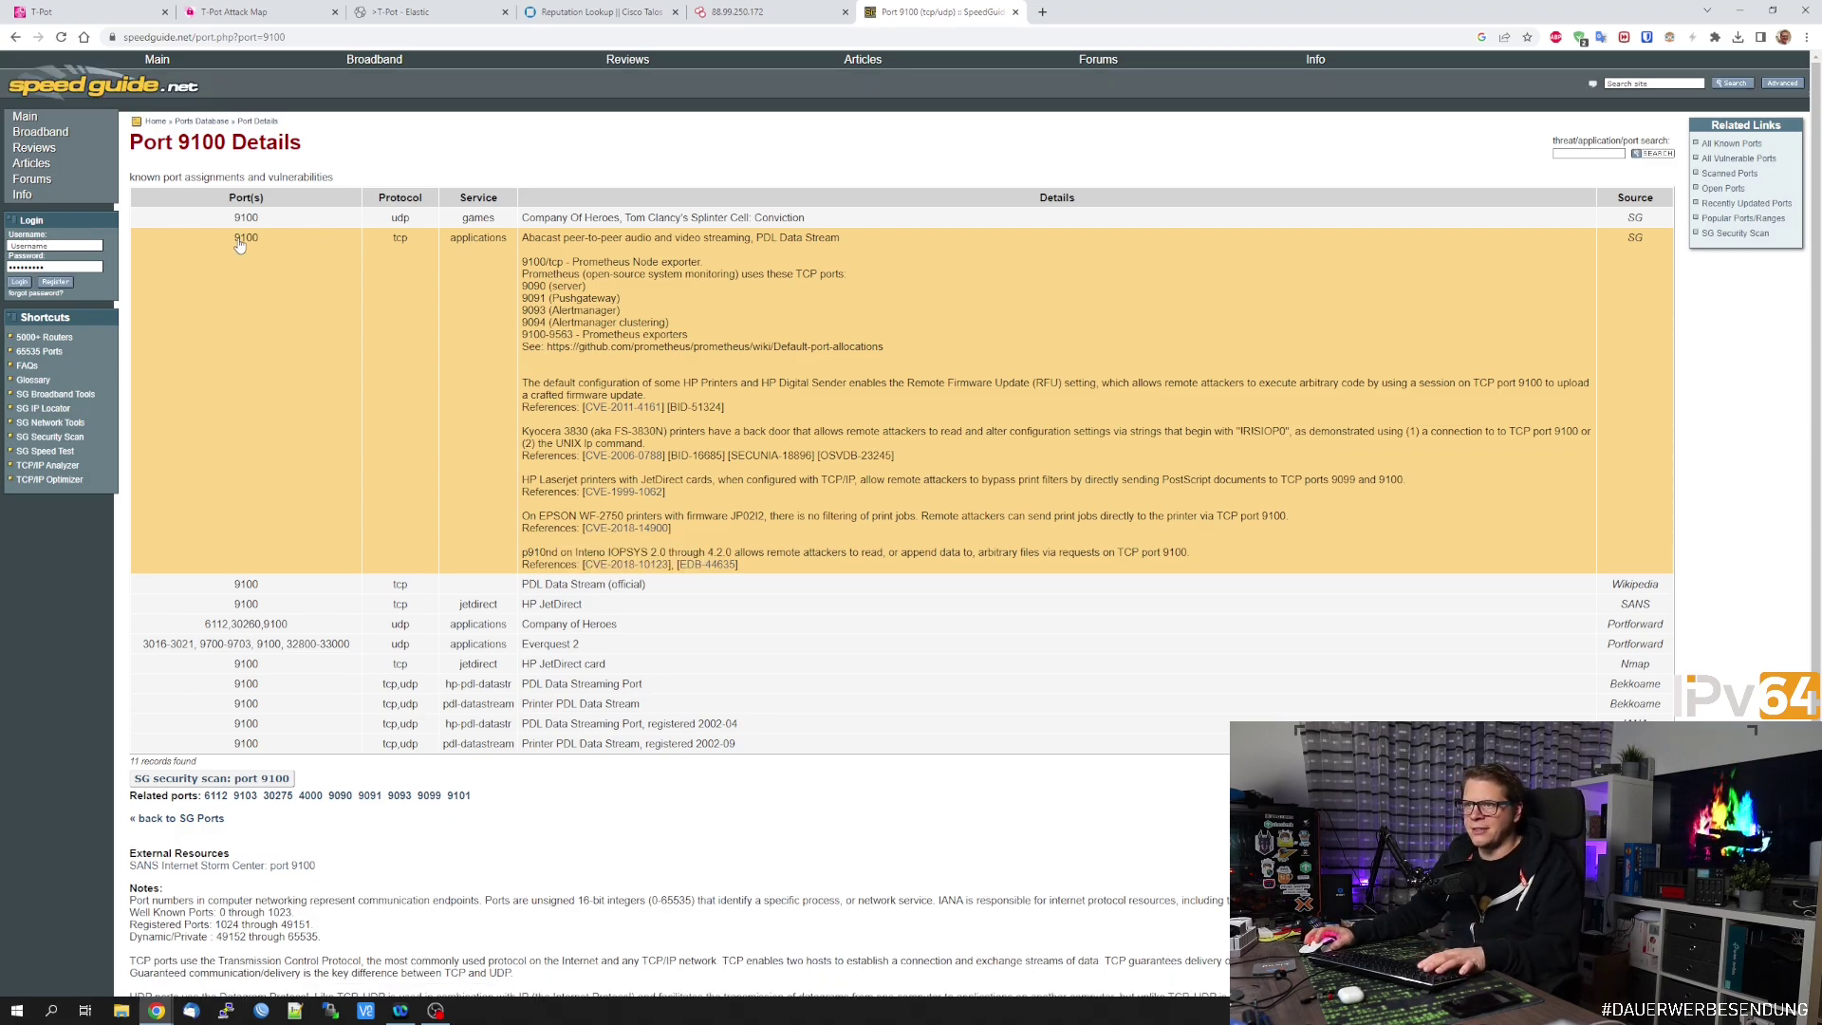
pyautogui.moveTo(569, 266); pyautogui.dragTo(707, 273)
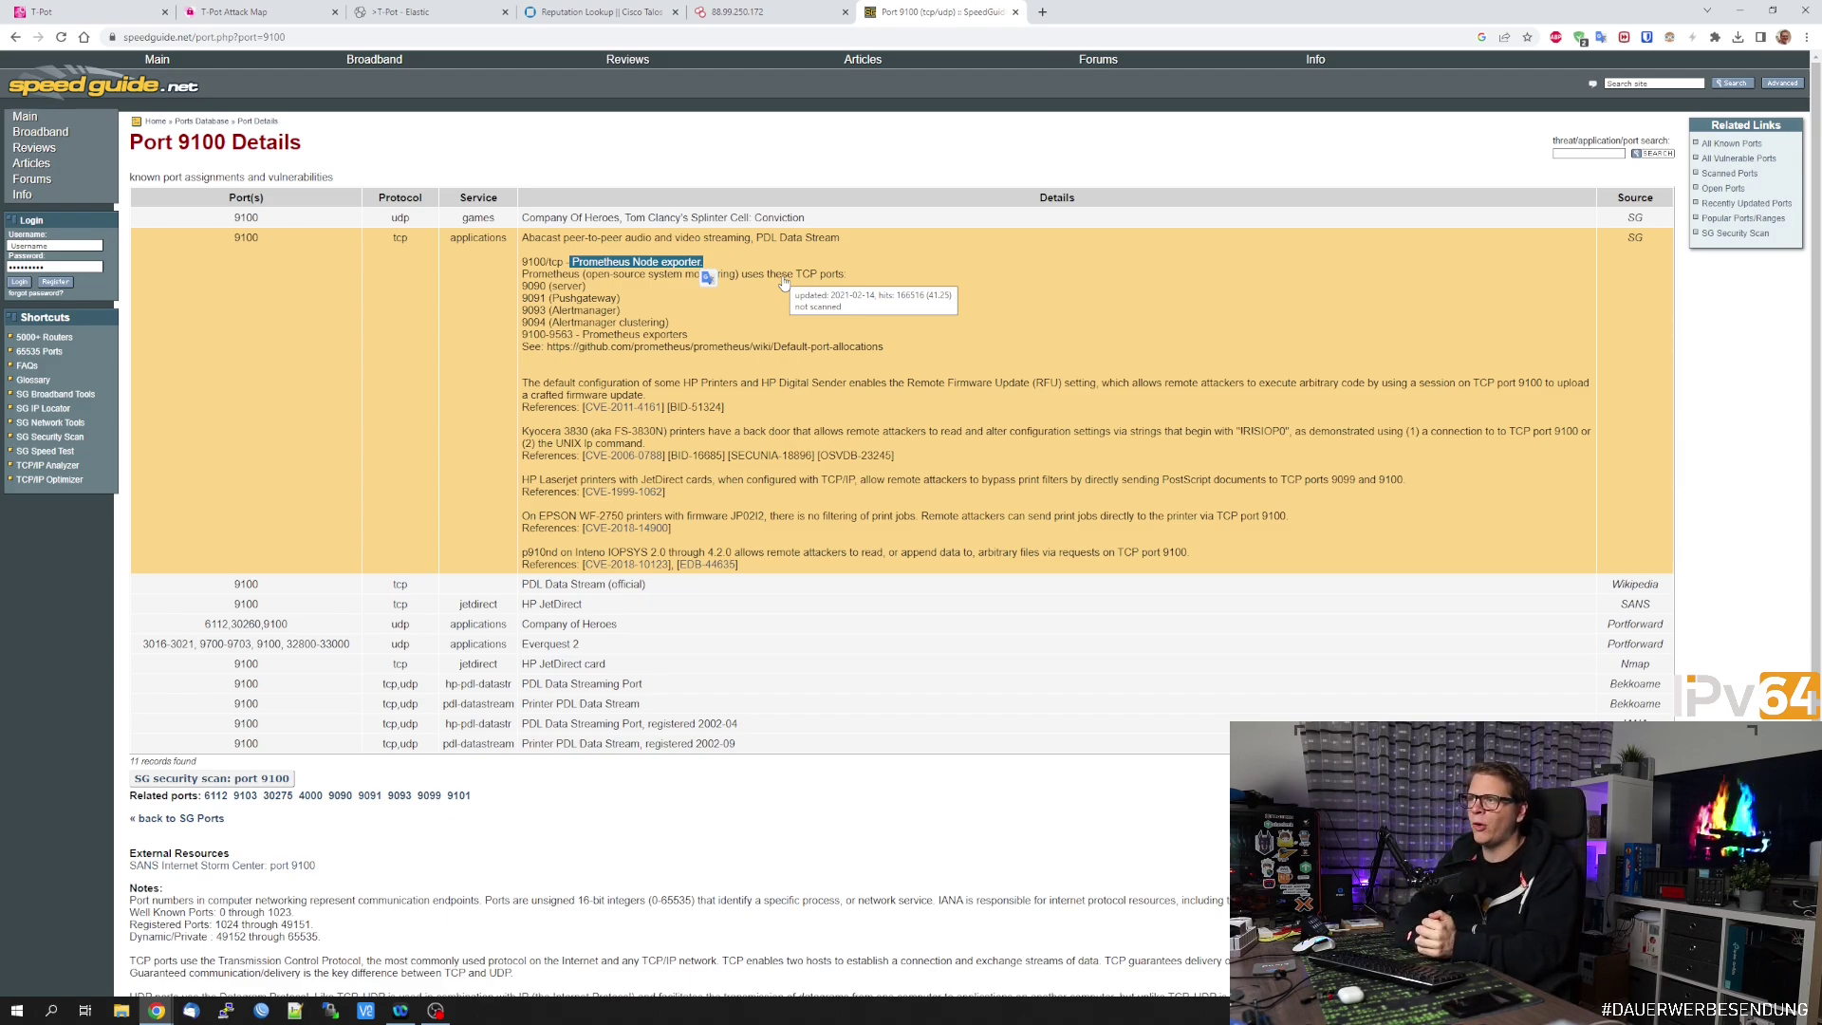
pyautogui.click(749, 11)
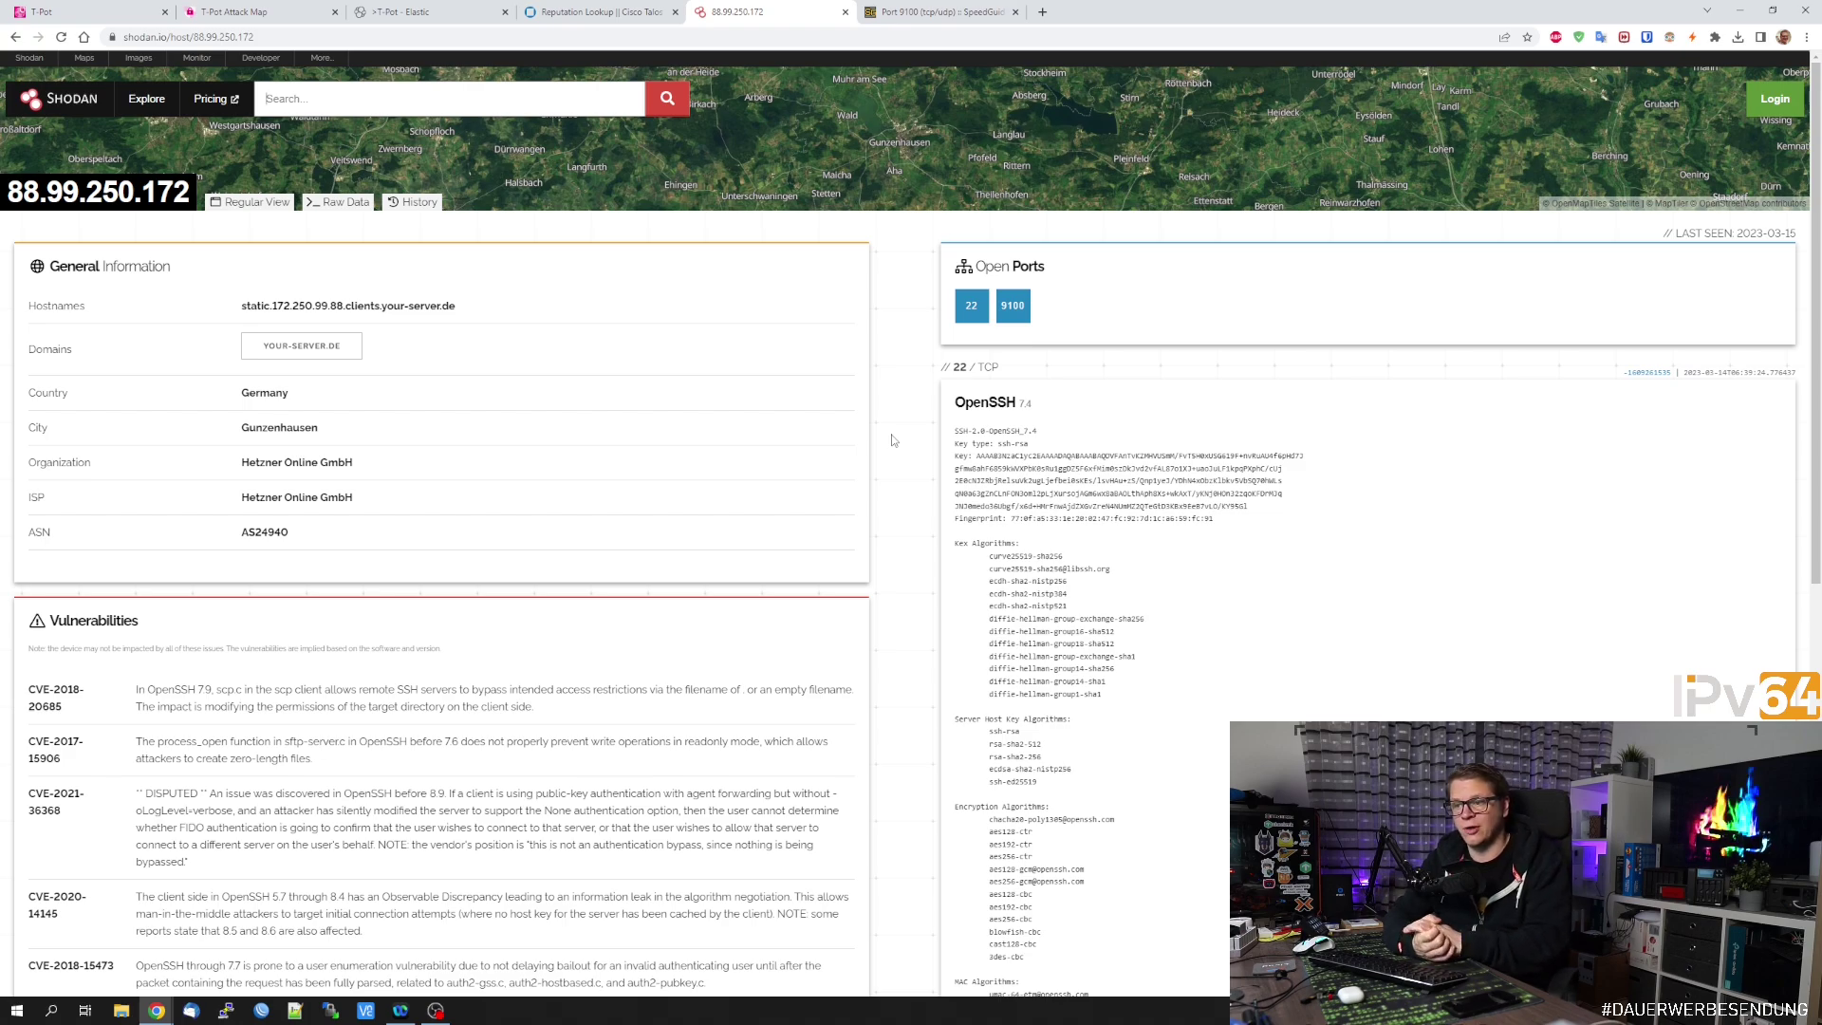
# - Return to the Elastic dashboard's source IP, ping 88.99.250.172 from a Command Prompt, and abort the running ping
pyautogui.click(427, 11)
pyautogui.scroll(-4, 884, 698)
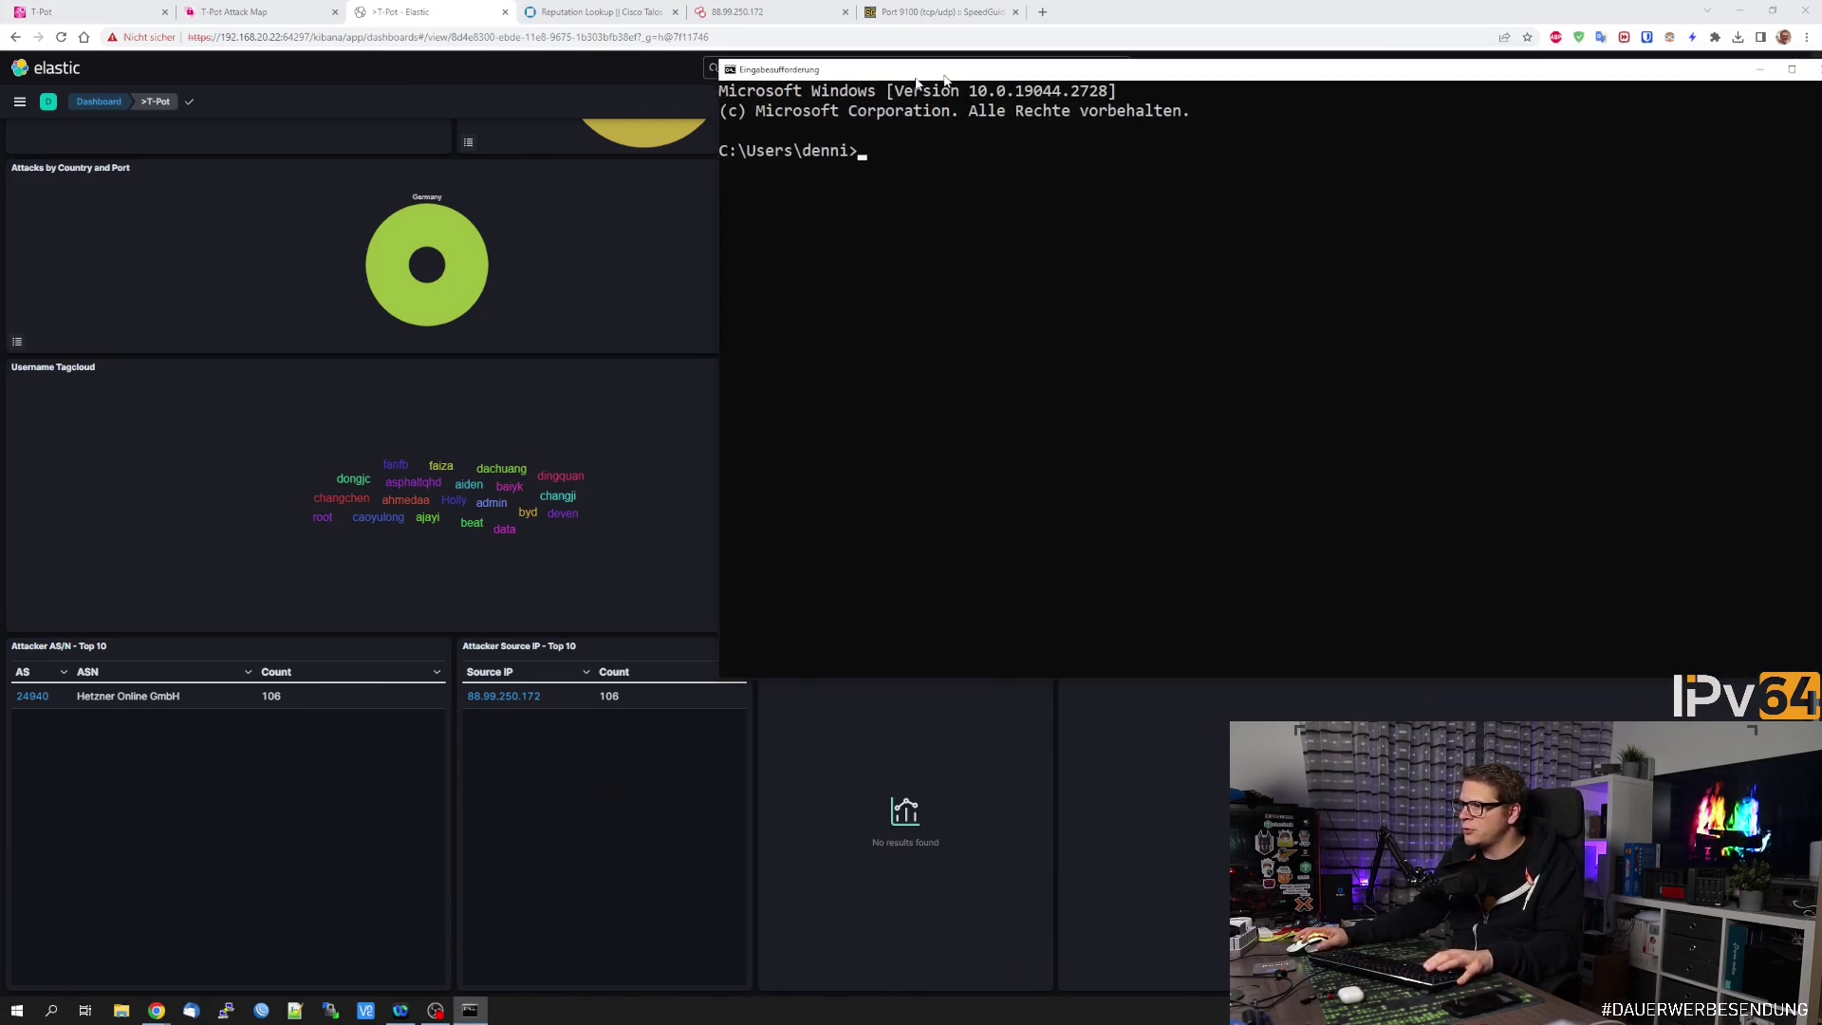
pyautogui.moveTo(945, 76); pyautogui.dragTo(763, 38)
pyautogui.write('ping')
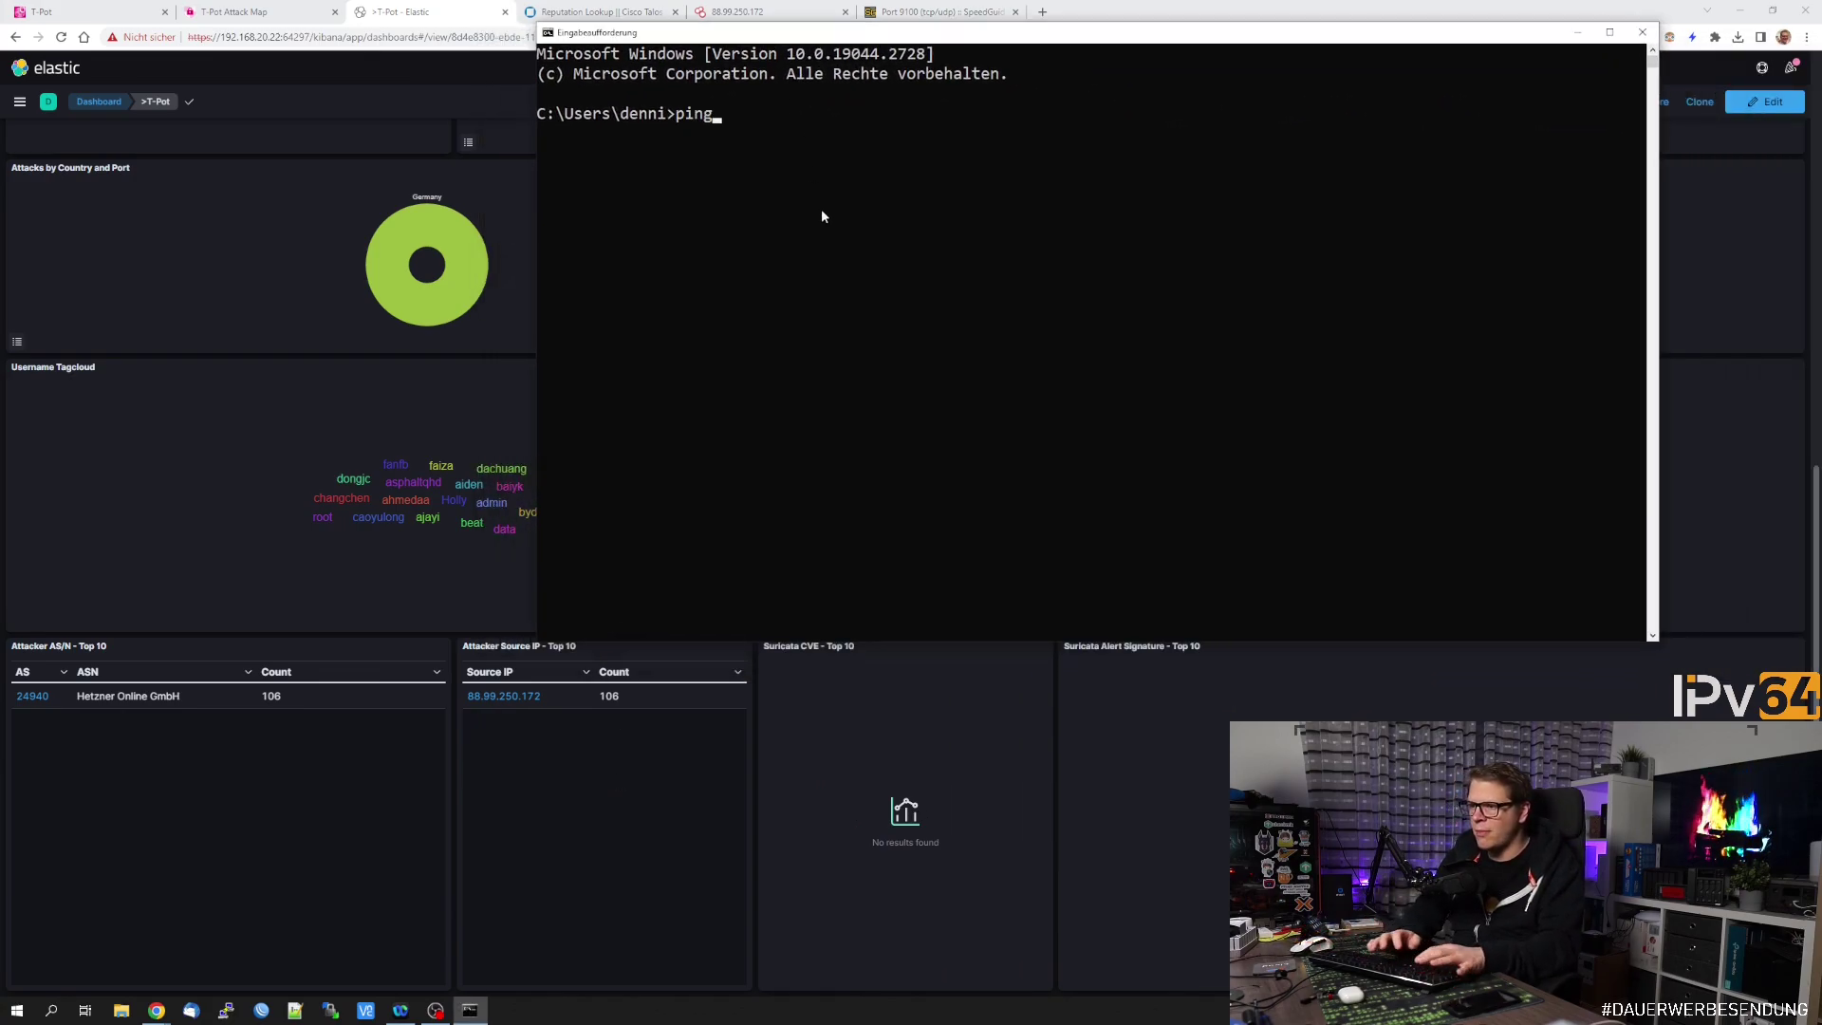
pyautogui.write(' 88.99.25')
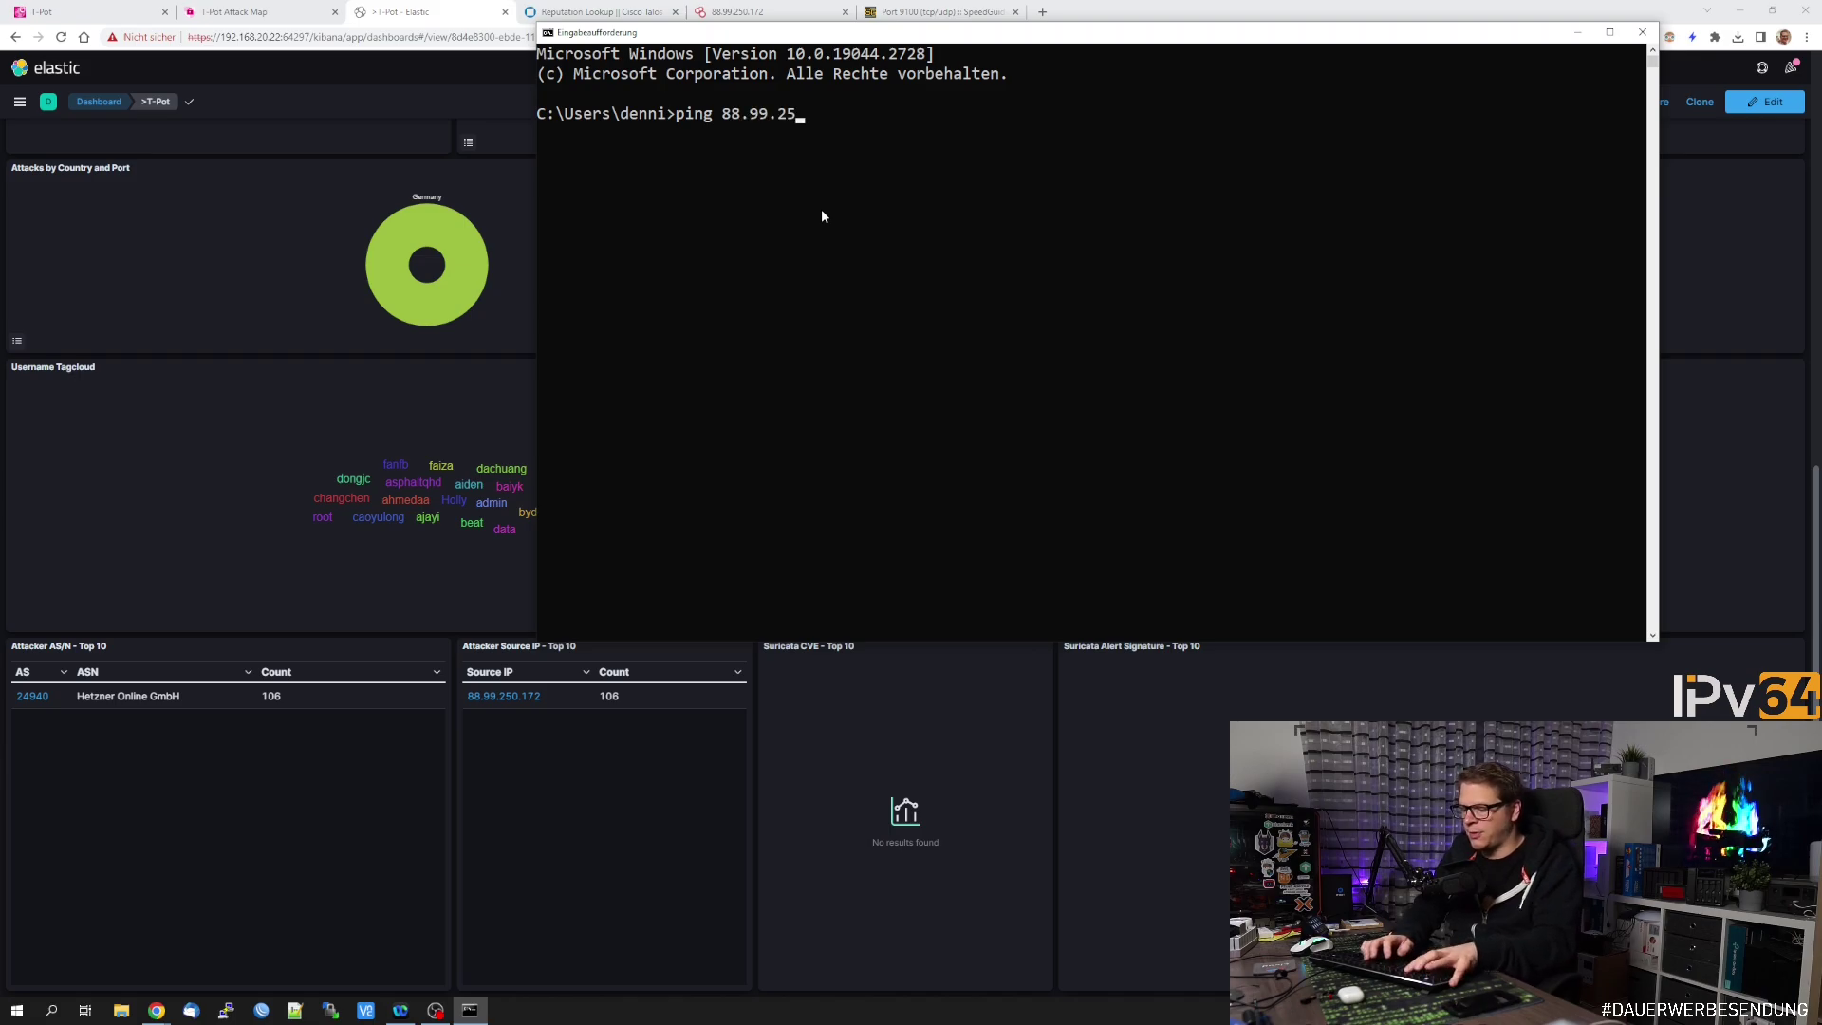
pyautogui.write('0.172')
pyautogui.press('Return')
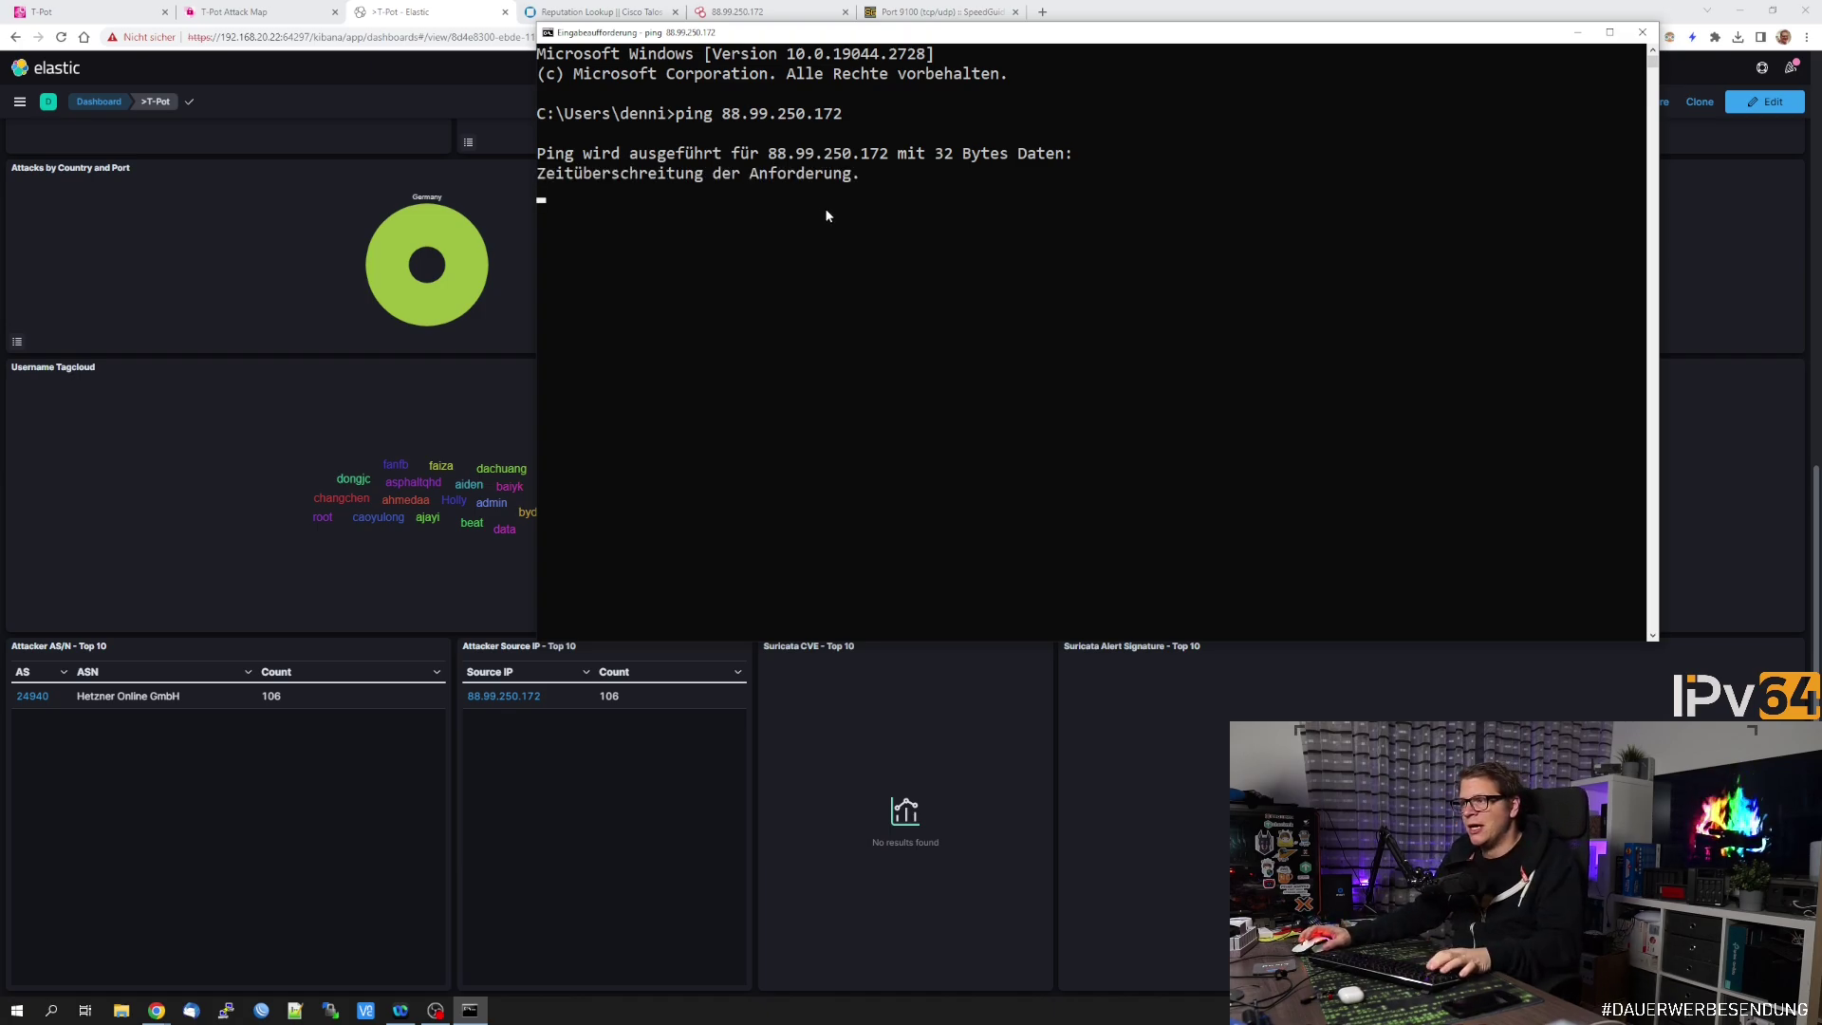
pyautogui.hotkey('ctrl', 'c')
# - Copy the IP address from the ping output and try an SSH connection to it on port 22 with PuTTY
pyautogui.moveTo(769, 156); pyautogui.dragTo(889, 159)
pyautogui.hotkey('ctrl', 'c')
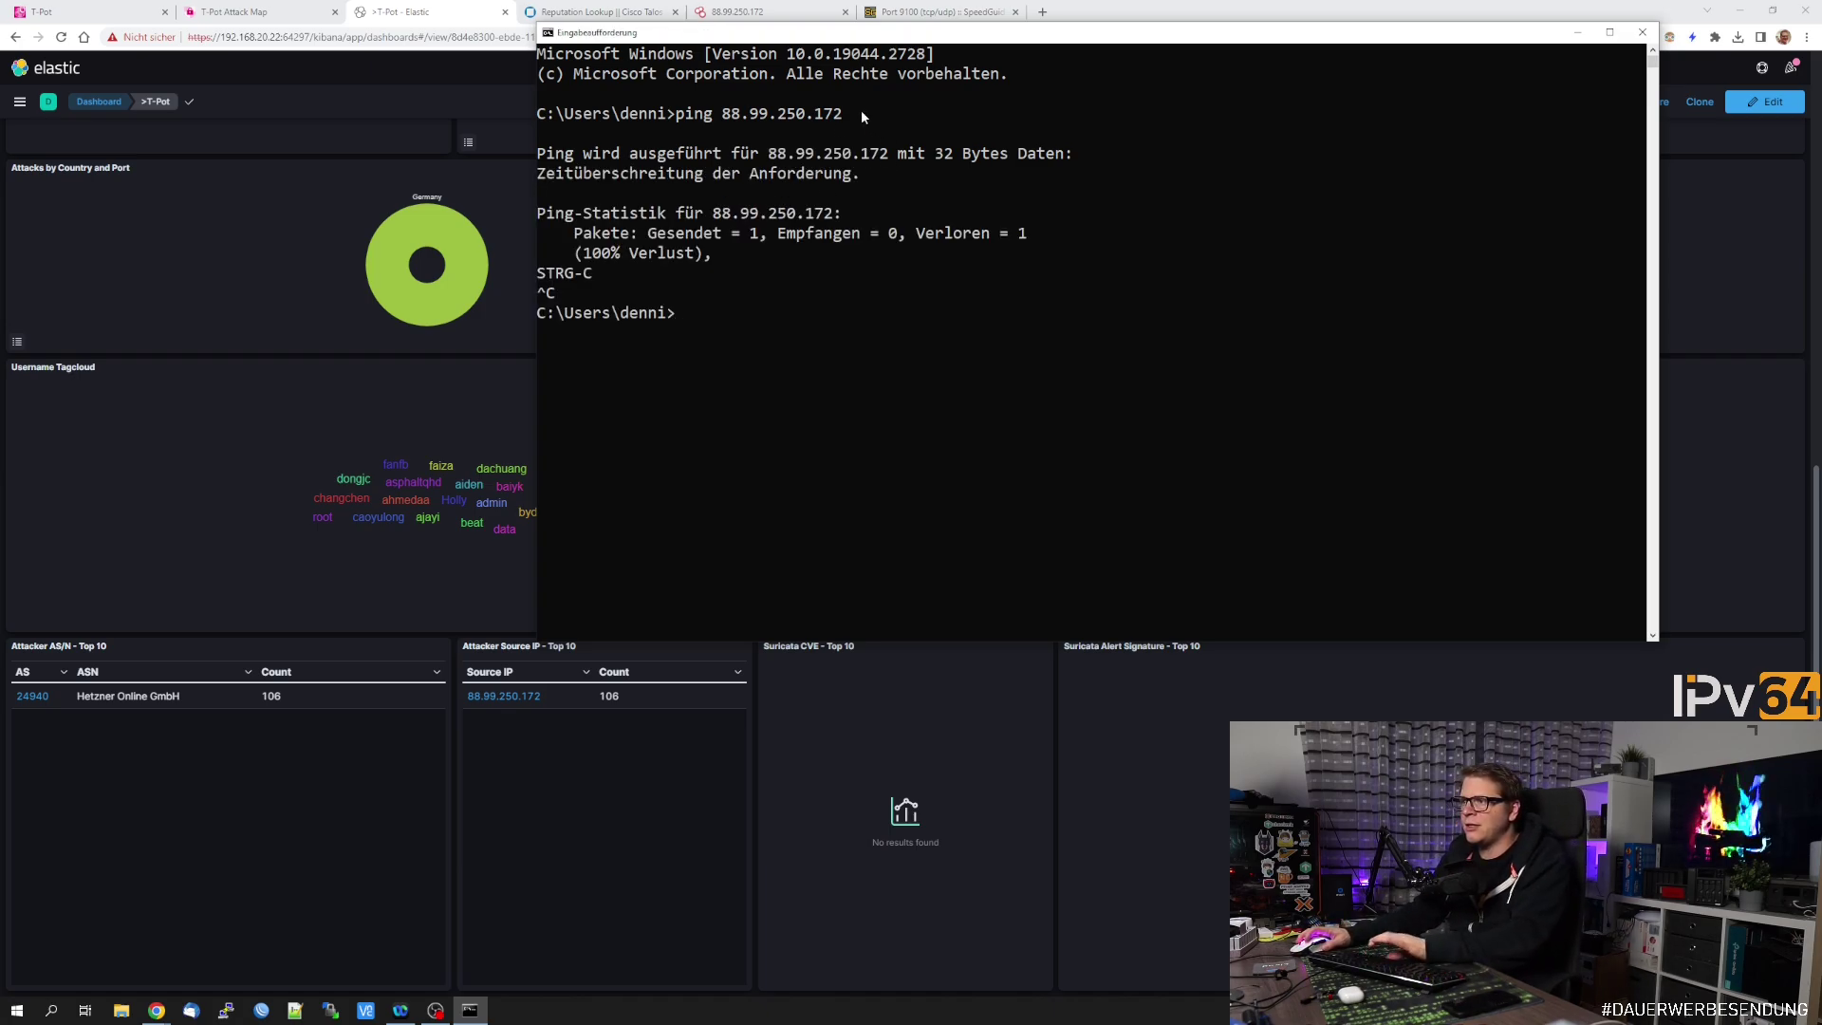
pyautogui.click(225, 1009)
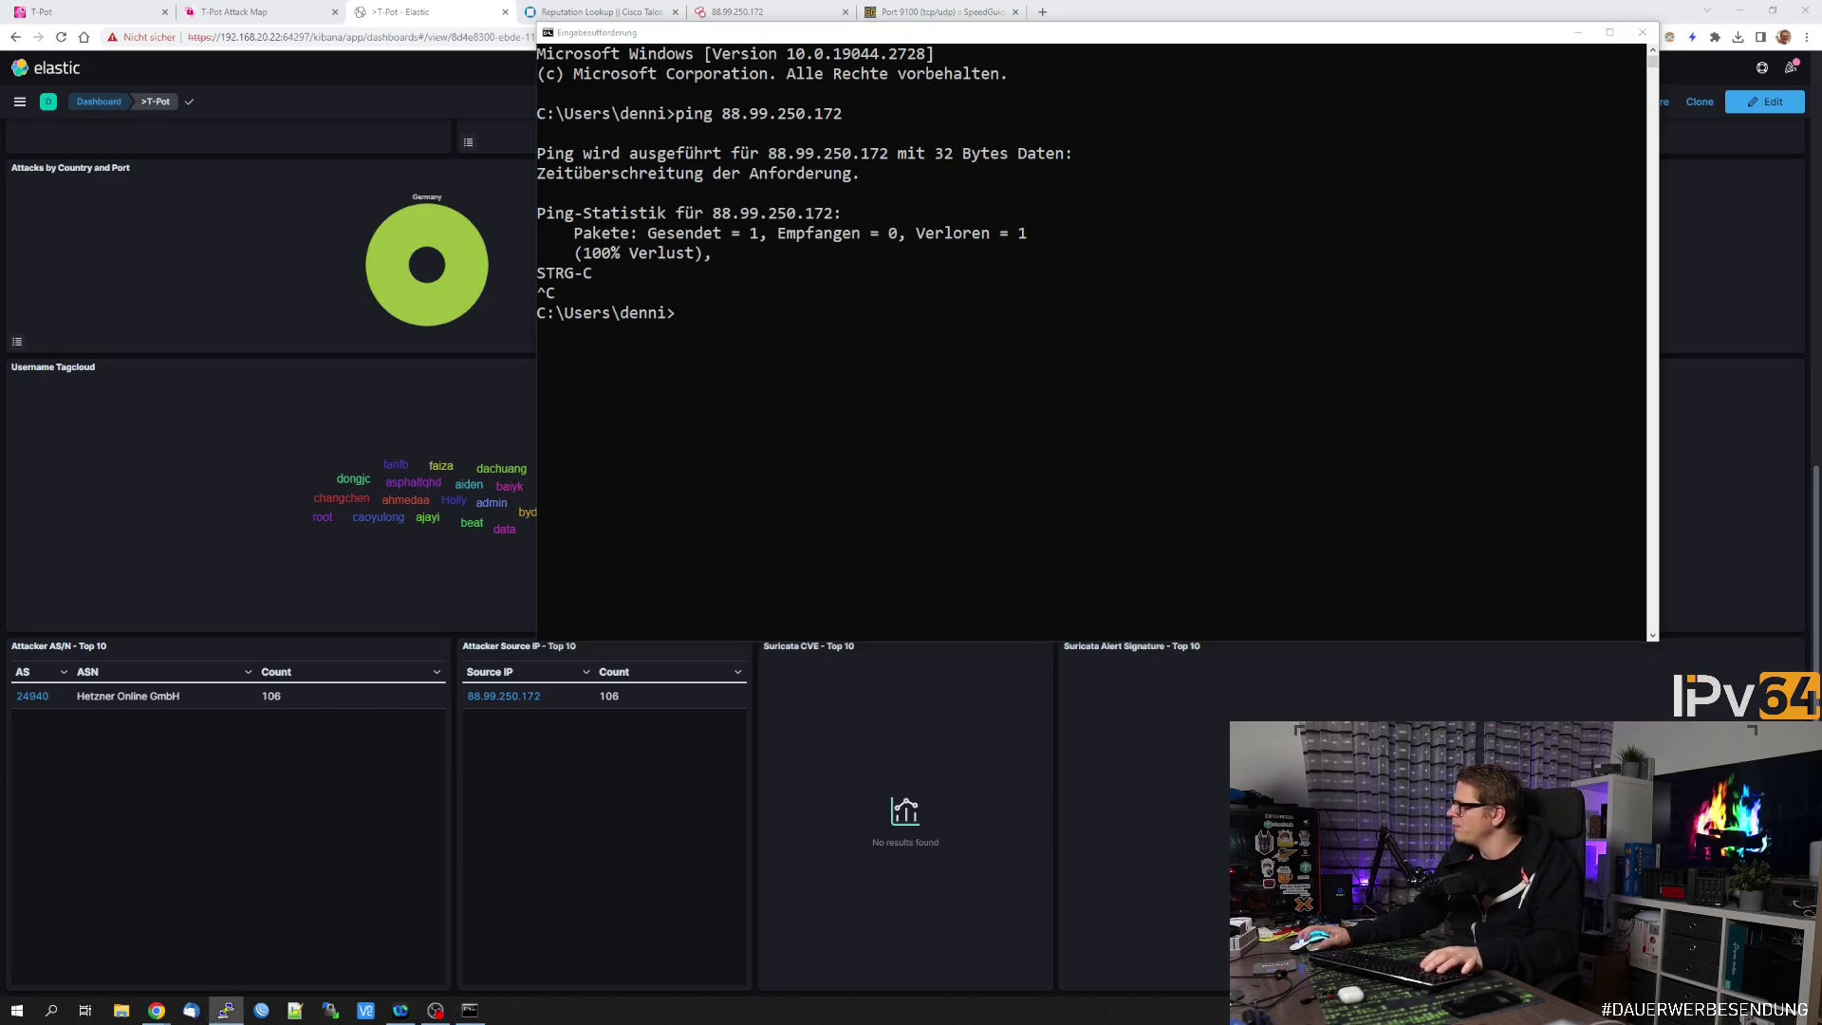
pyautogui.moveTo(1776, 251); pyautogui.dragTo(461, 109)
pyautogui.hotkey('ctrl', 'v')
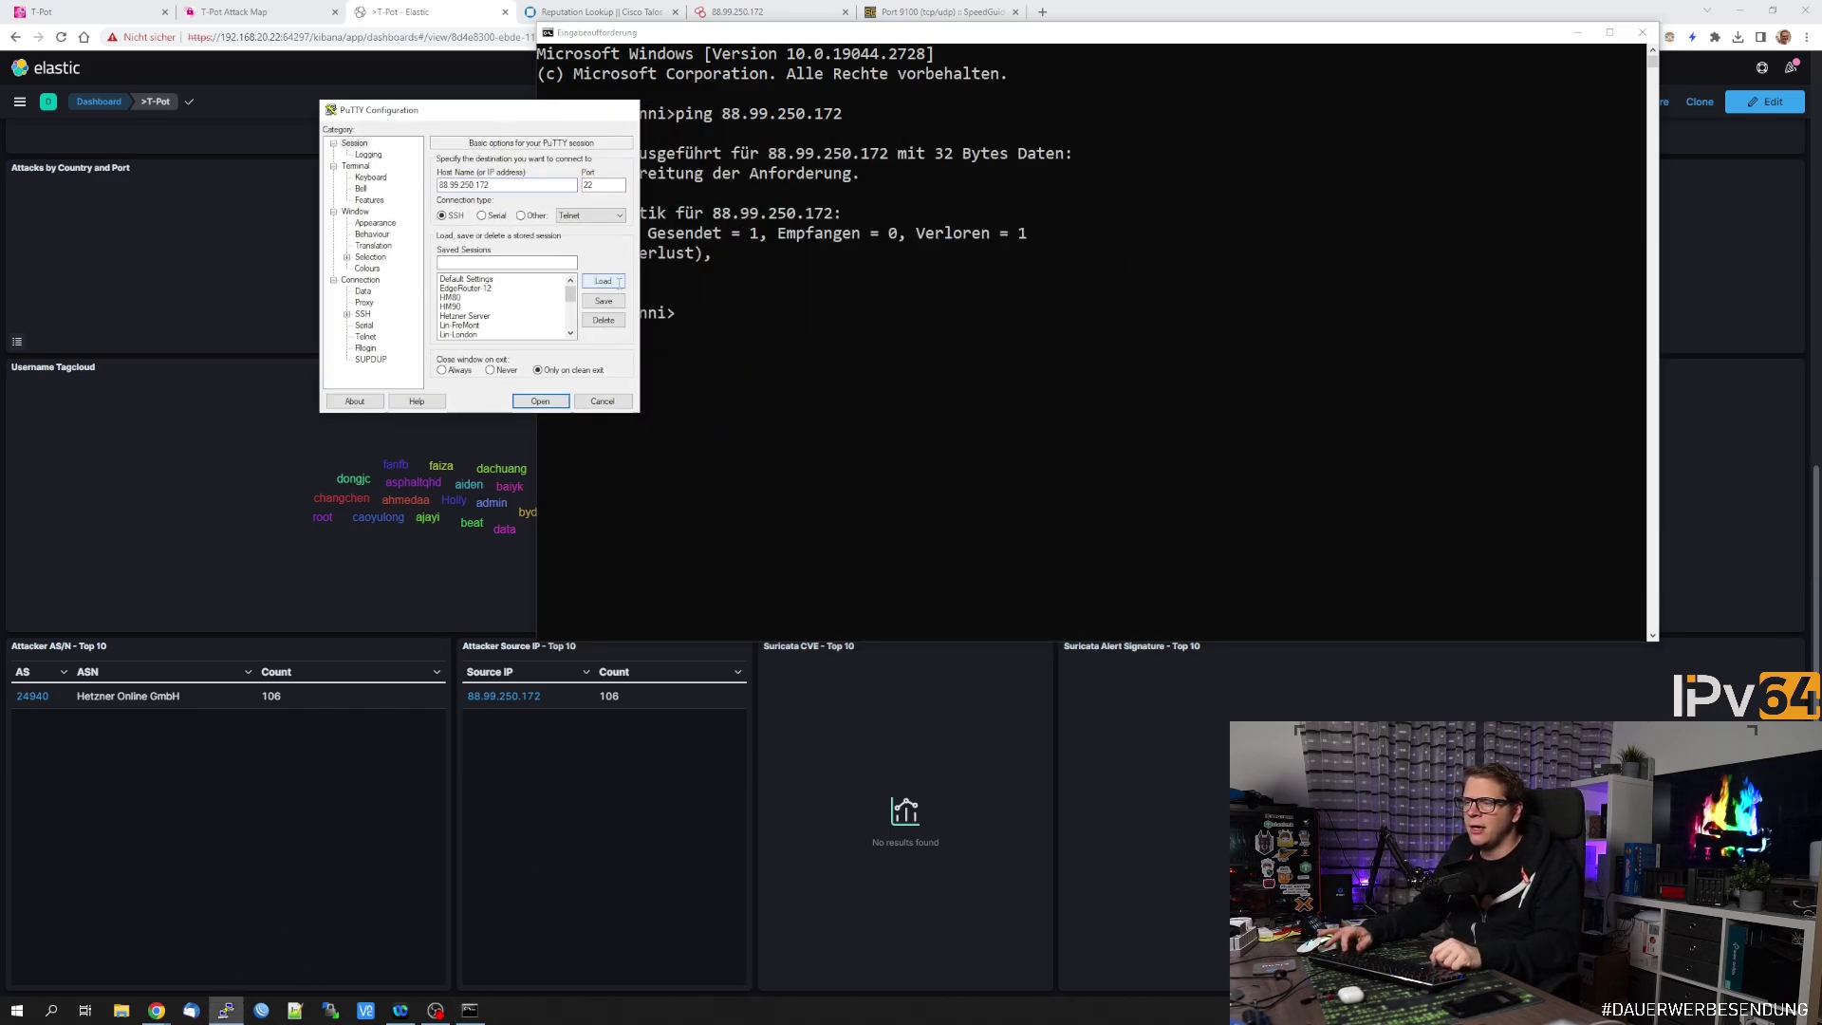
pyautogui.press('Return')
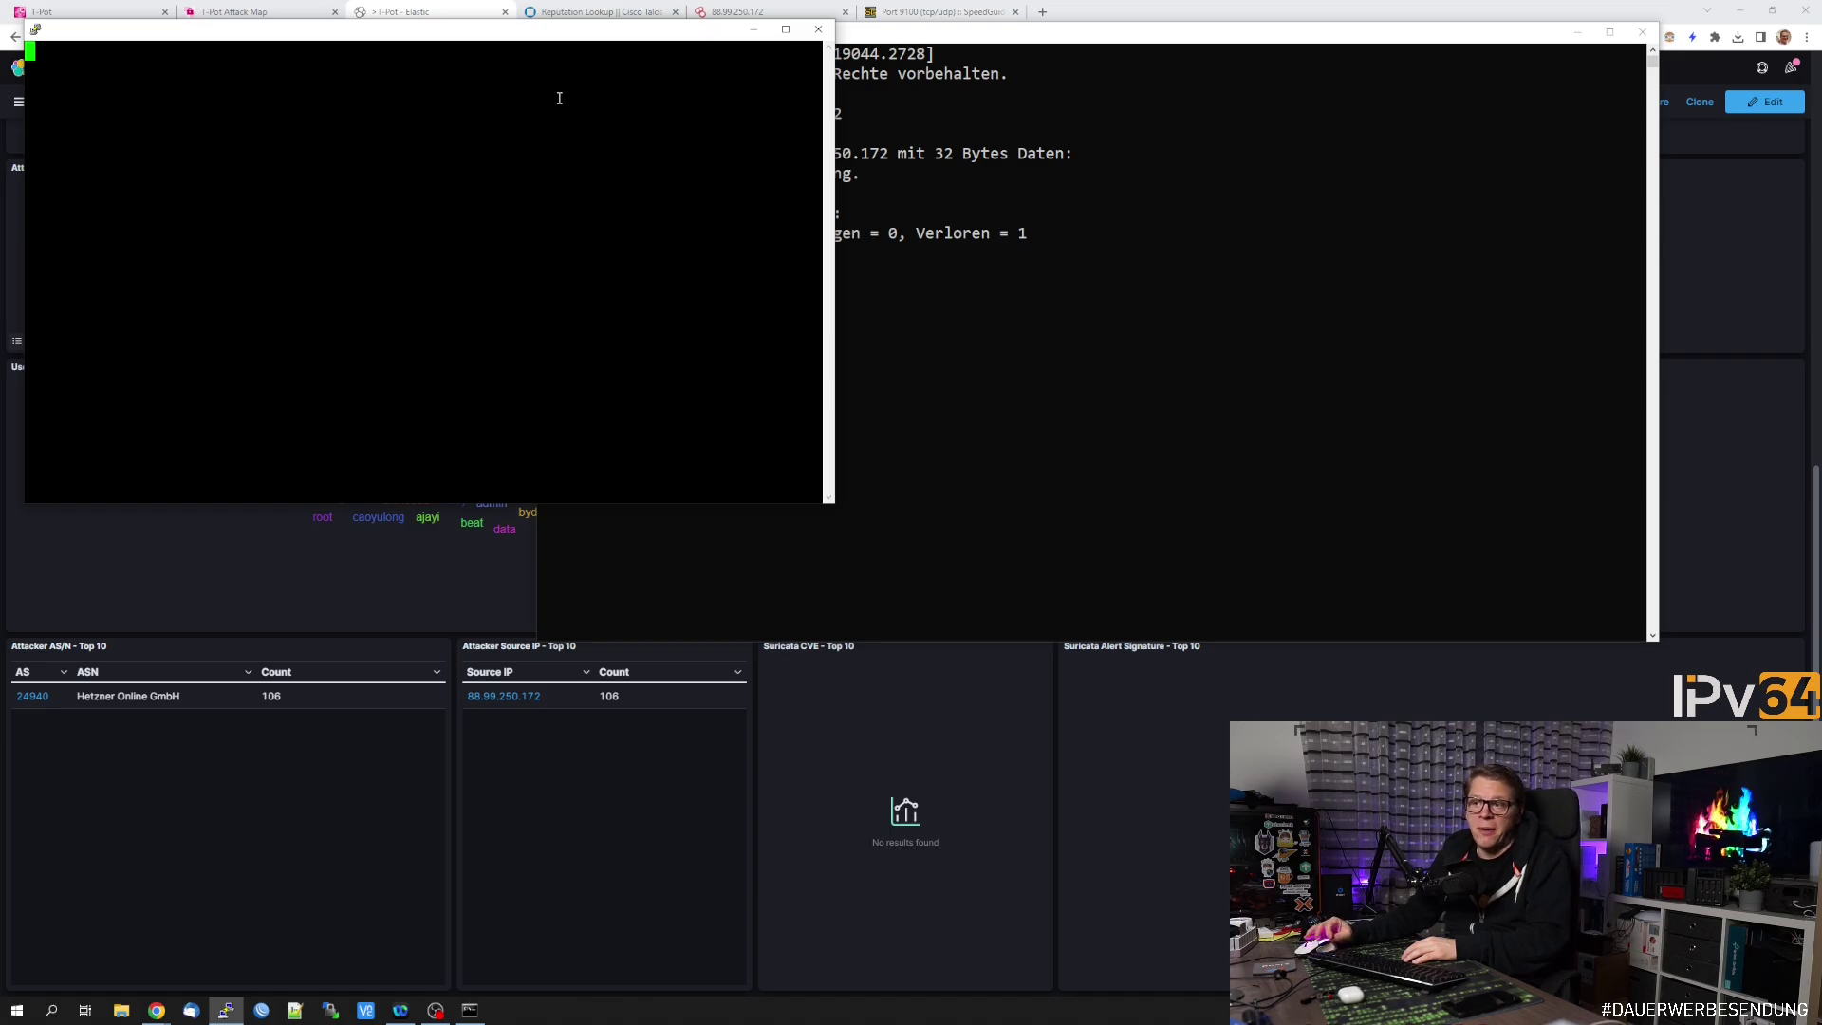
# - Request 88.99.250.172:9100 in a new Chrome tab, and dismiss the PuTTY error and close its session window
pyautogui.click(1043, 11)
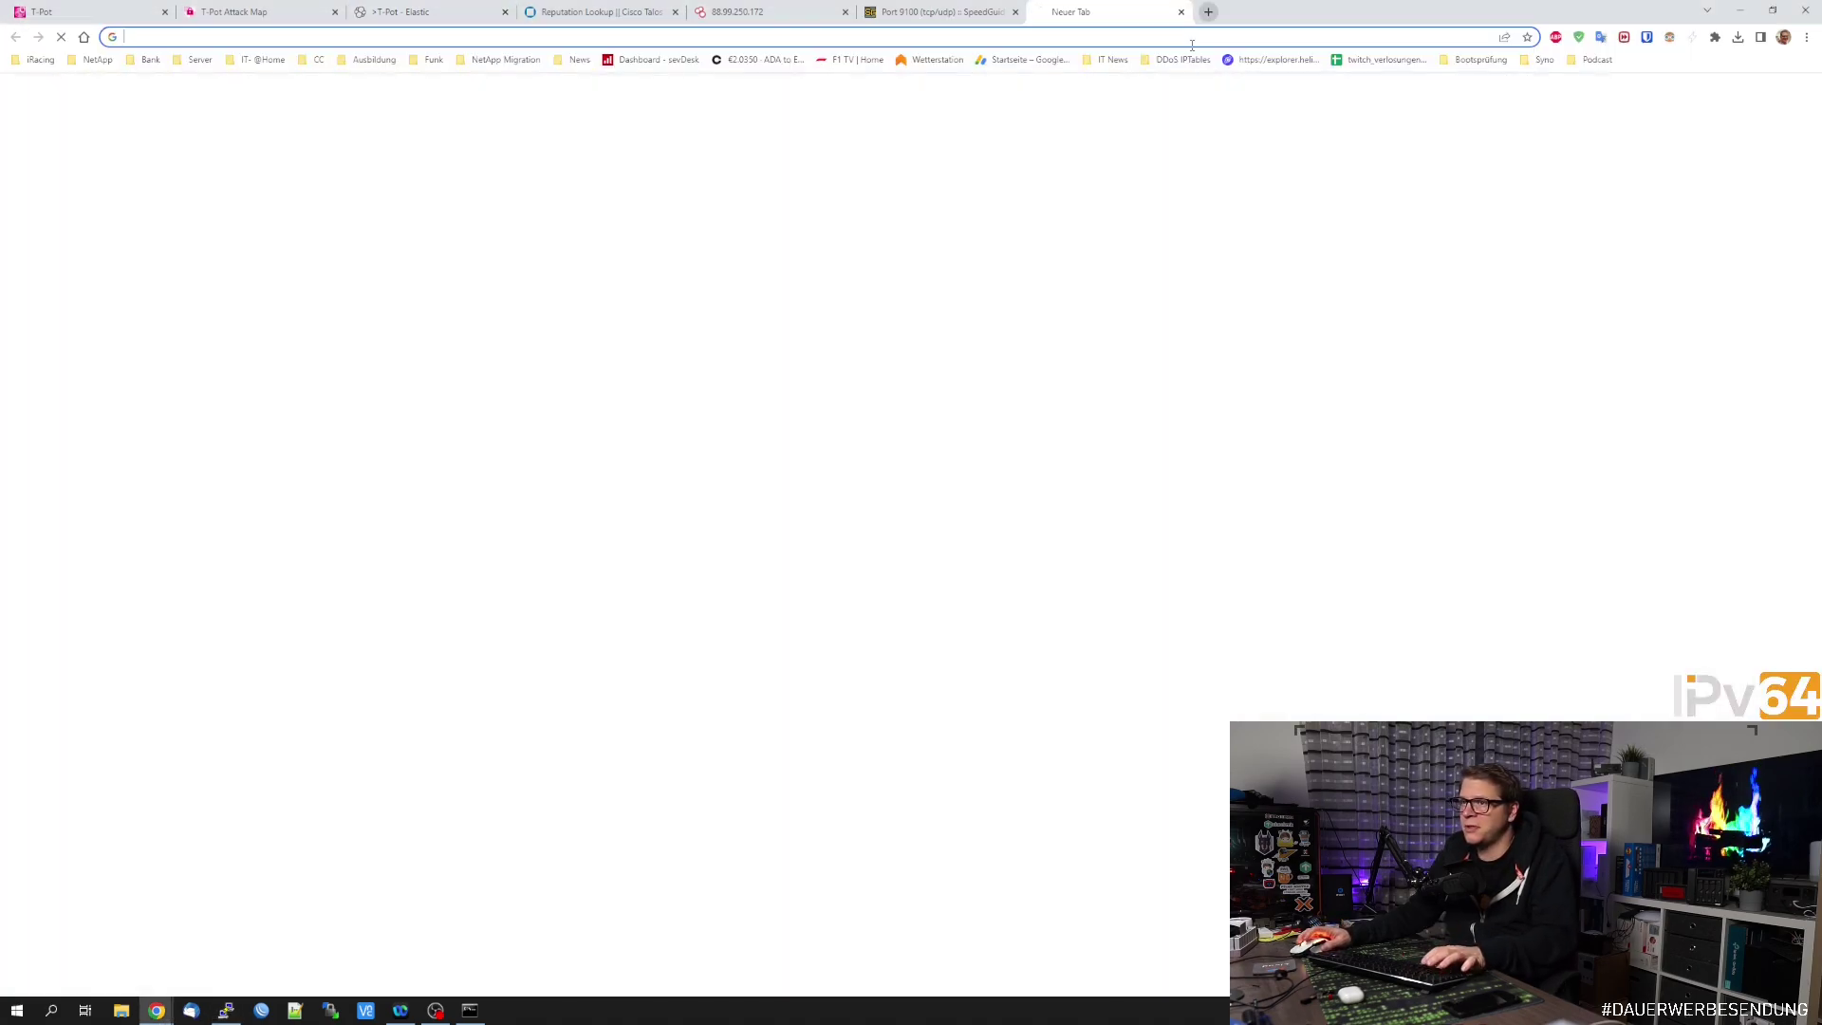
pyautogui.write('88.99.250.172:9100')
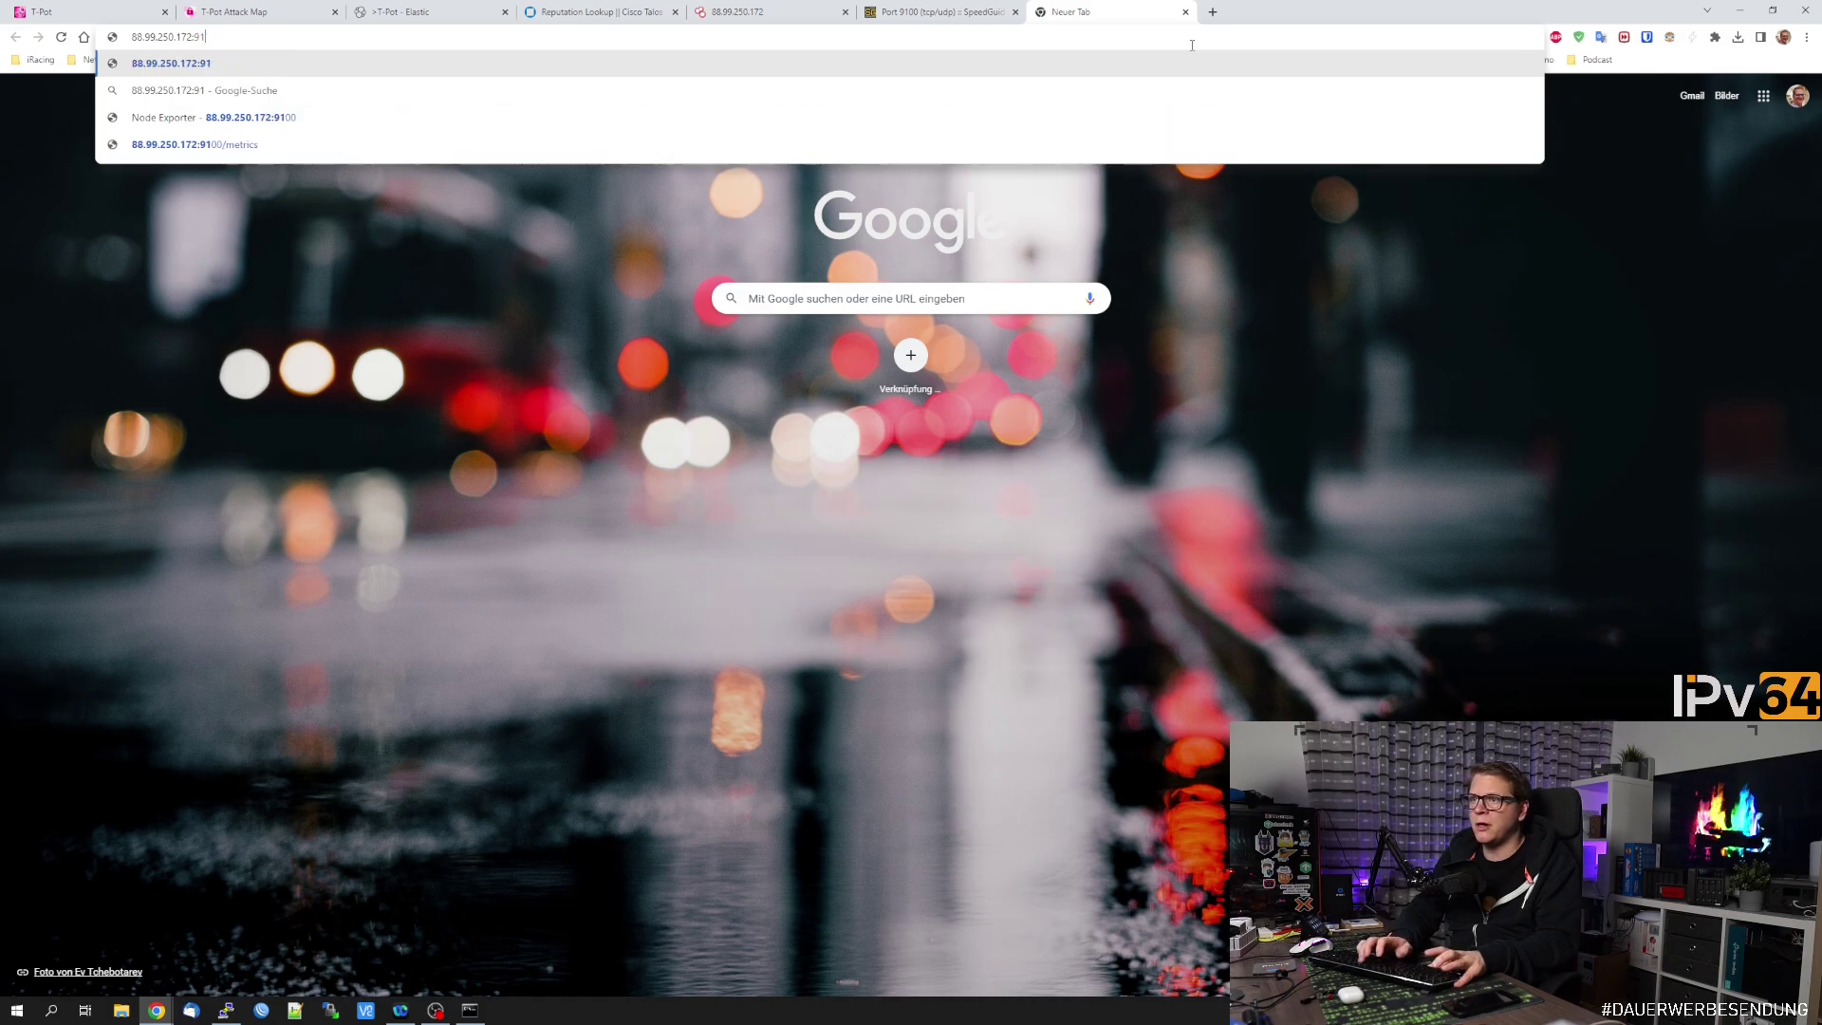
pyautogui.press('Return')
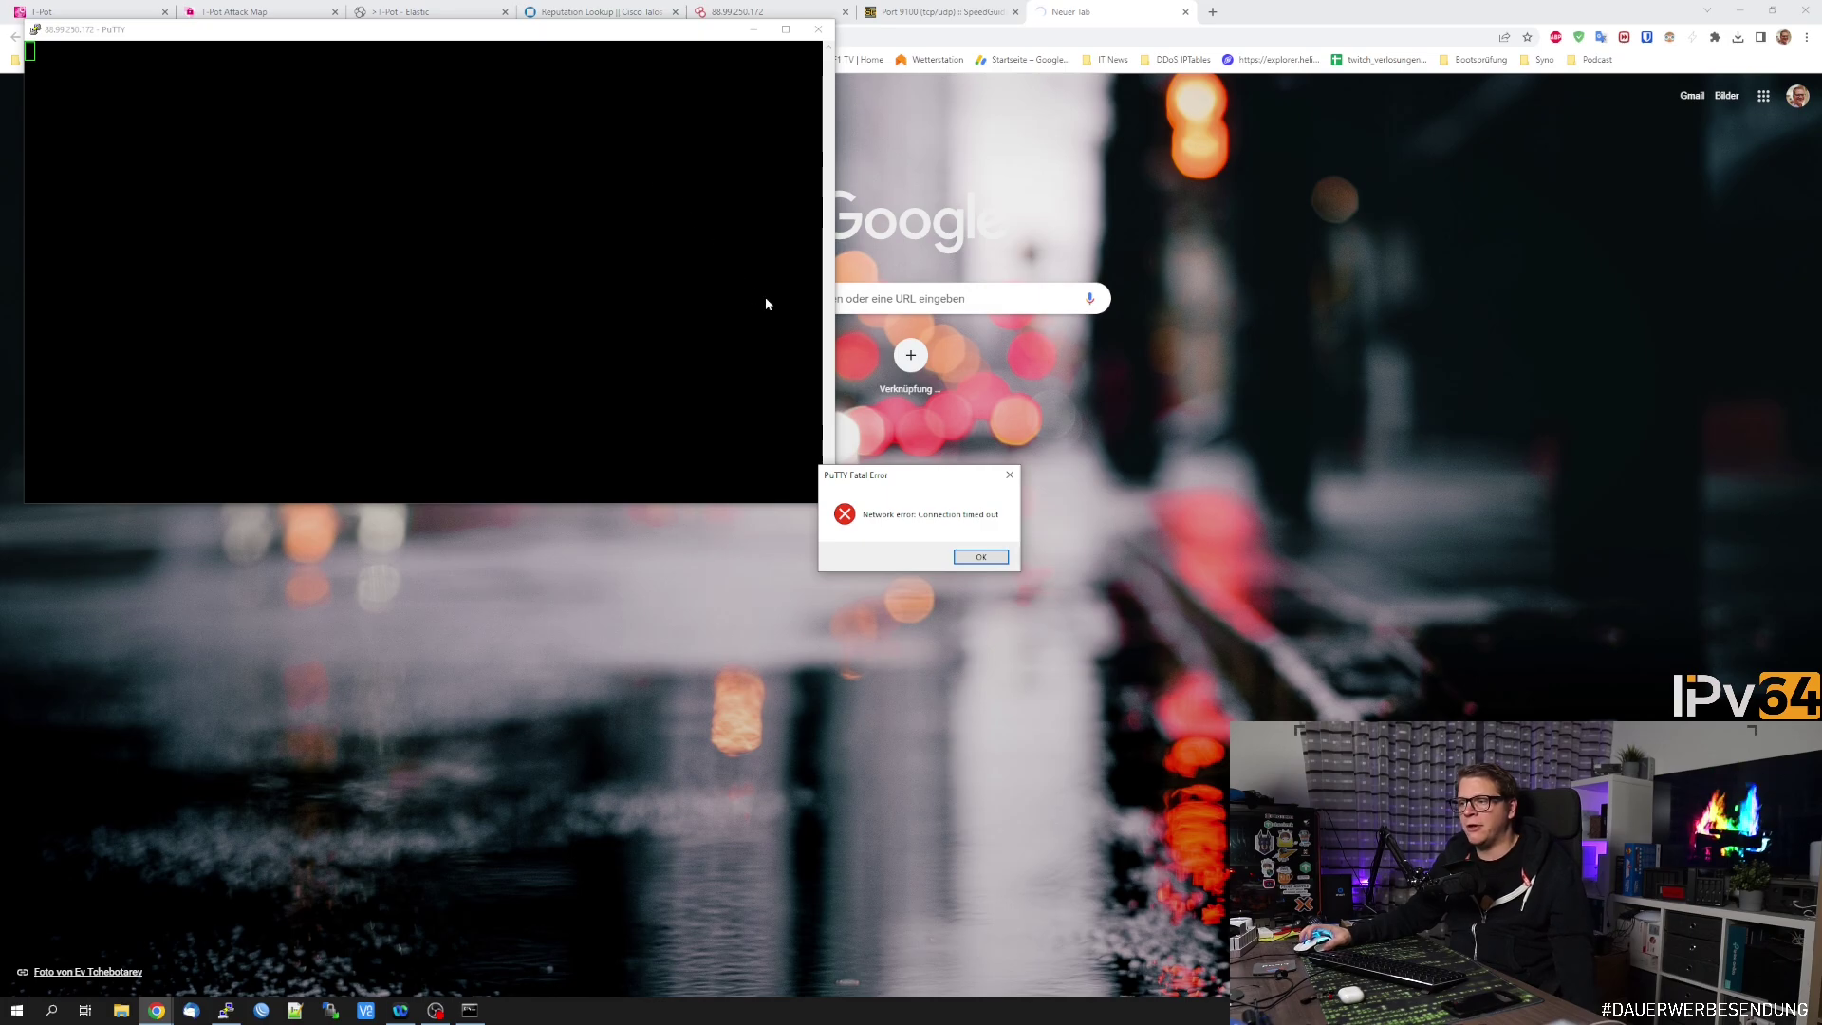
pyautogui.click(980, 557)
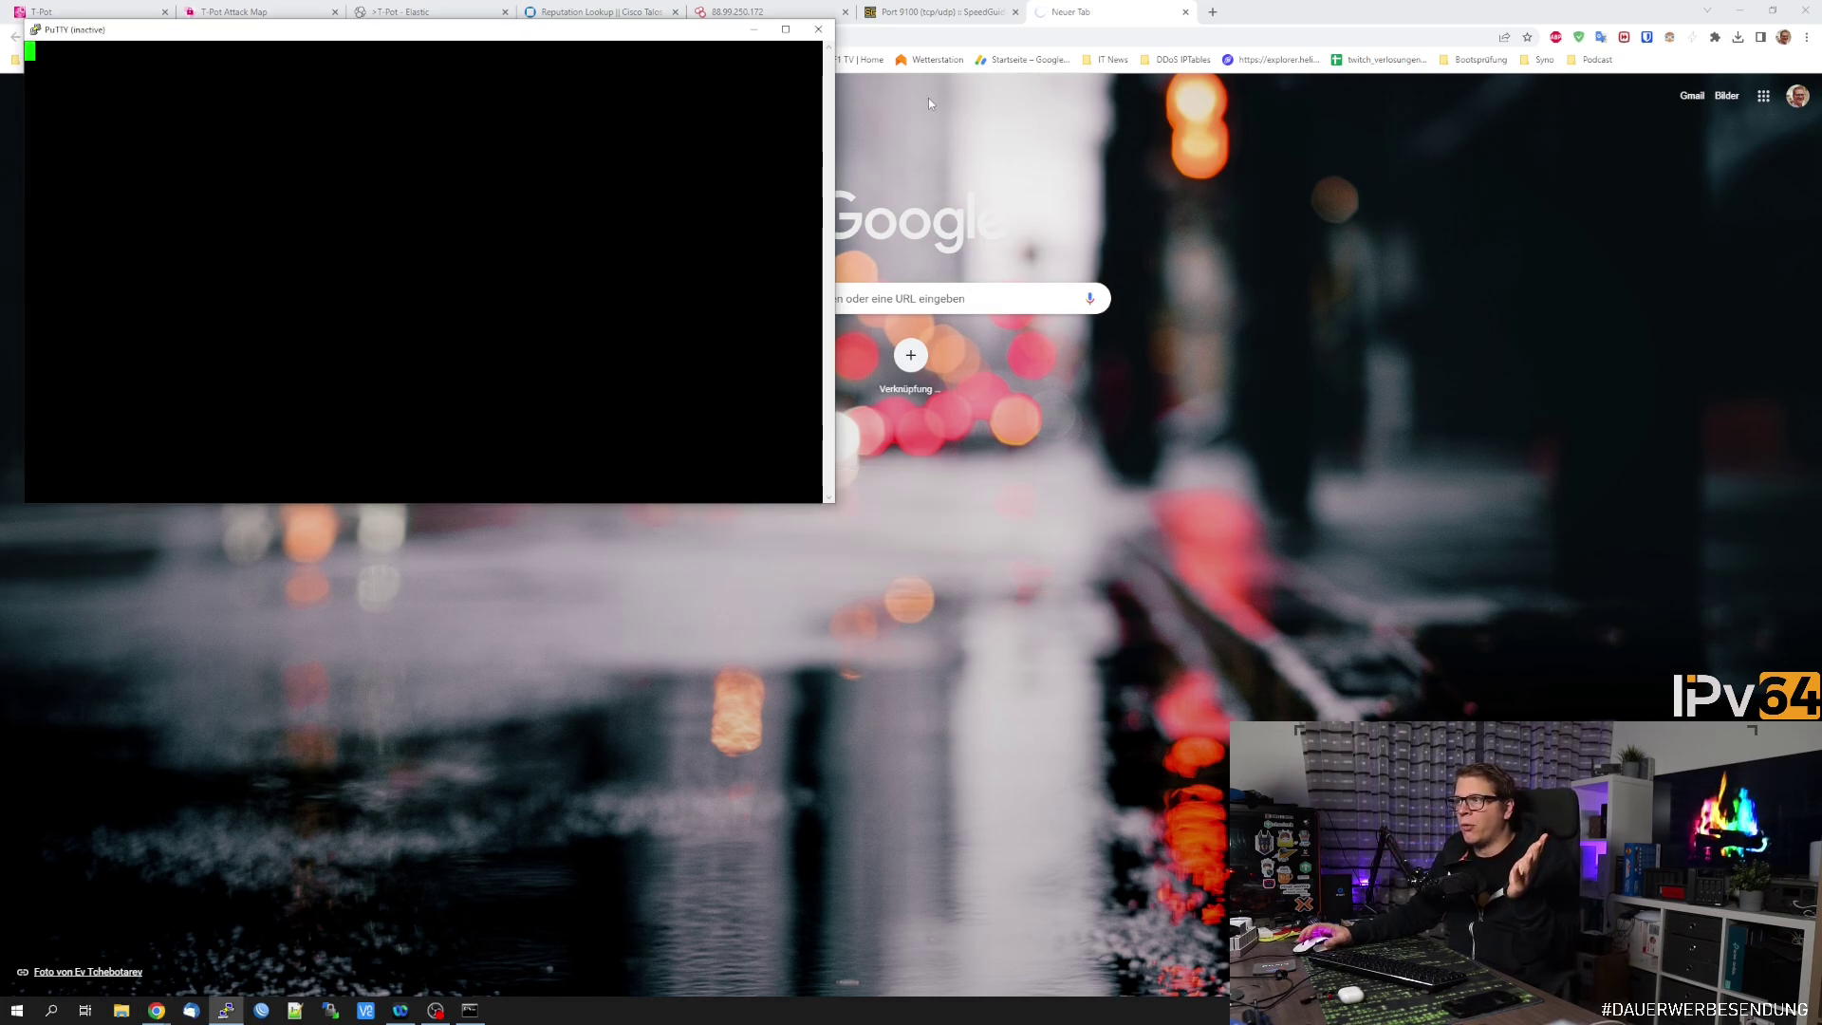
pyautogui.click(817, 29)
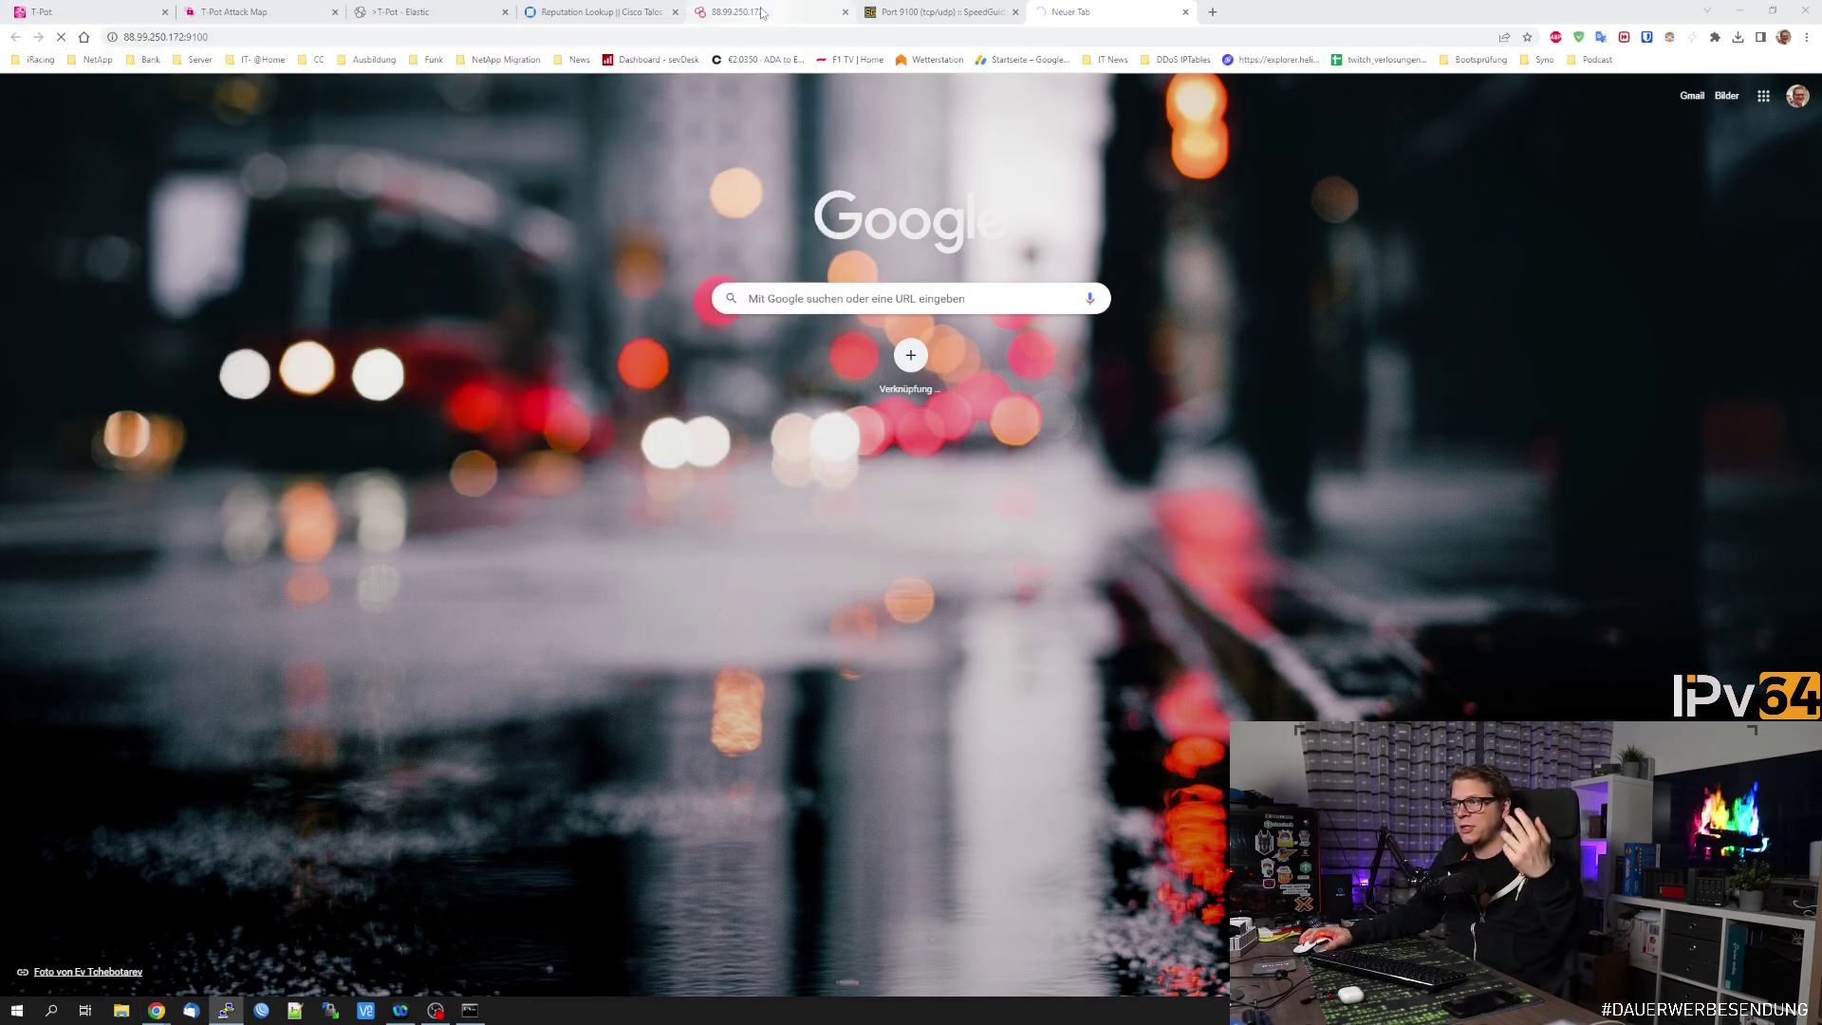
# - Return to the T-Pot dashboard in Elastic, remove the Hetzner network filter, and filter the attacks by myLoc managed IT AG
pyautogui.click(767, 12)
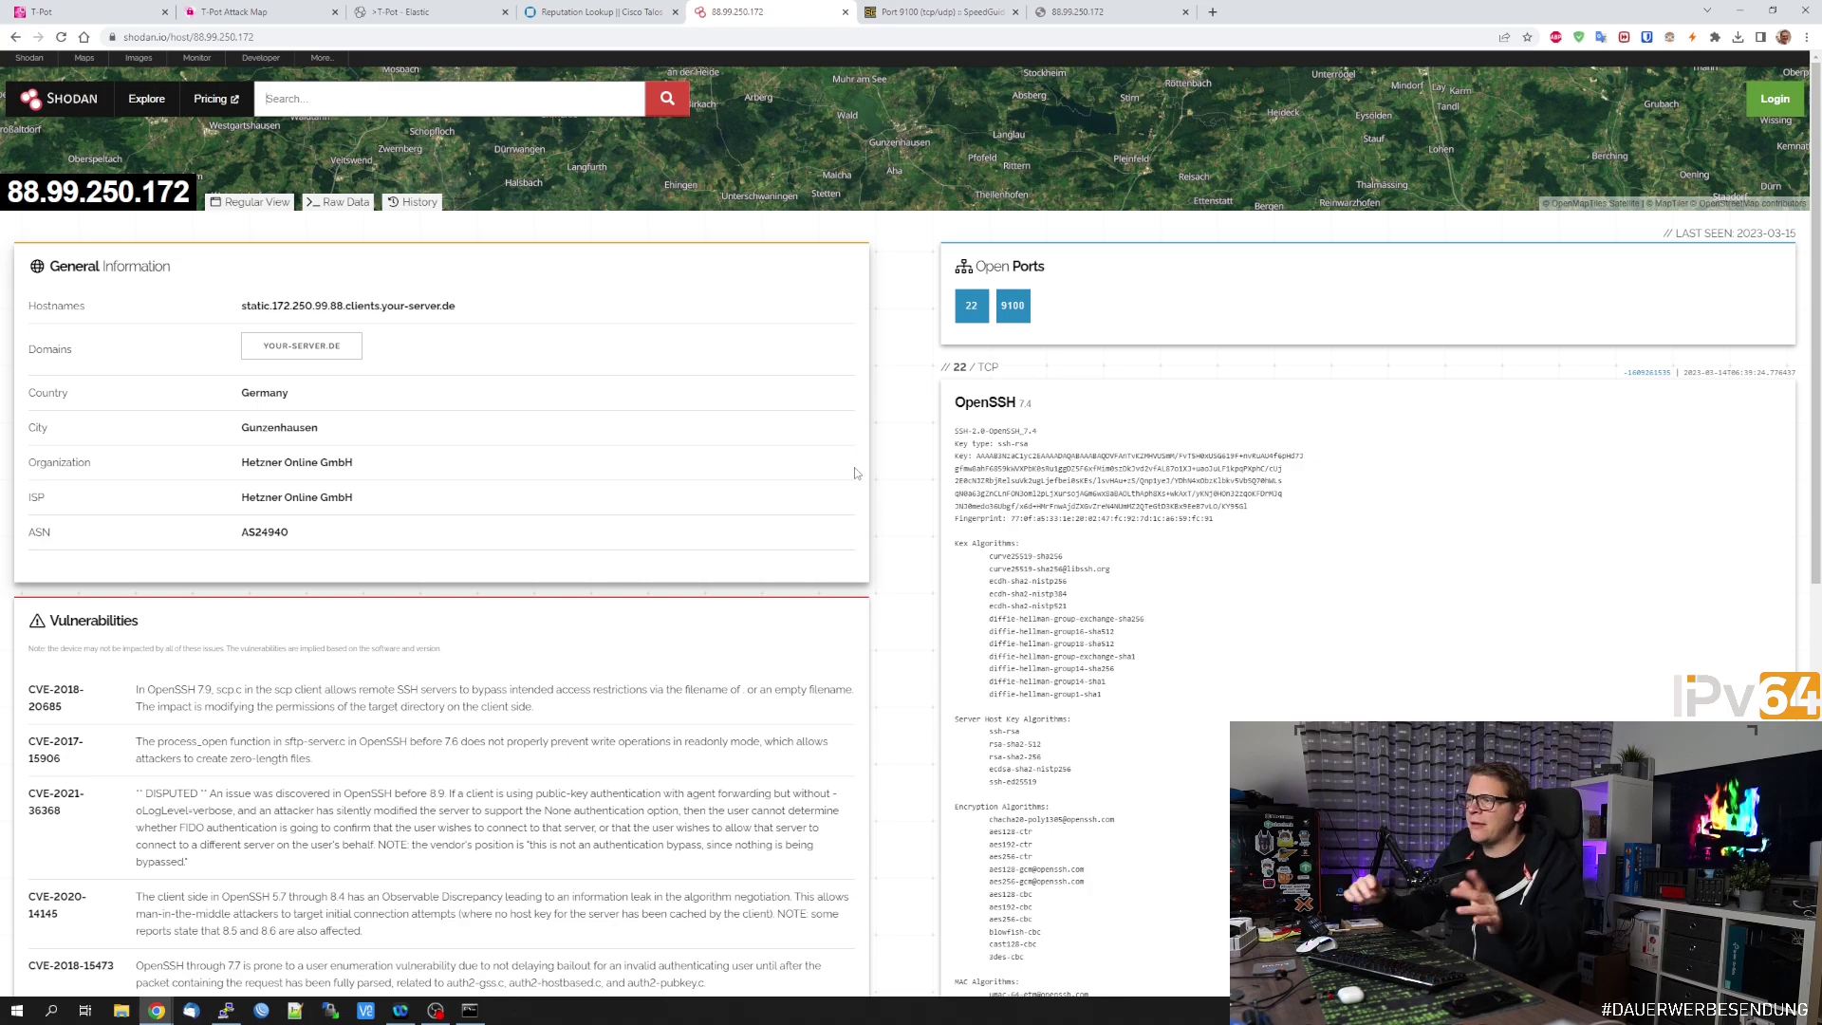
pyautogui.click(408, 12)
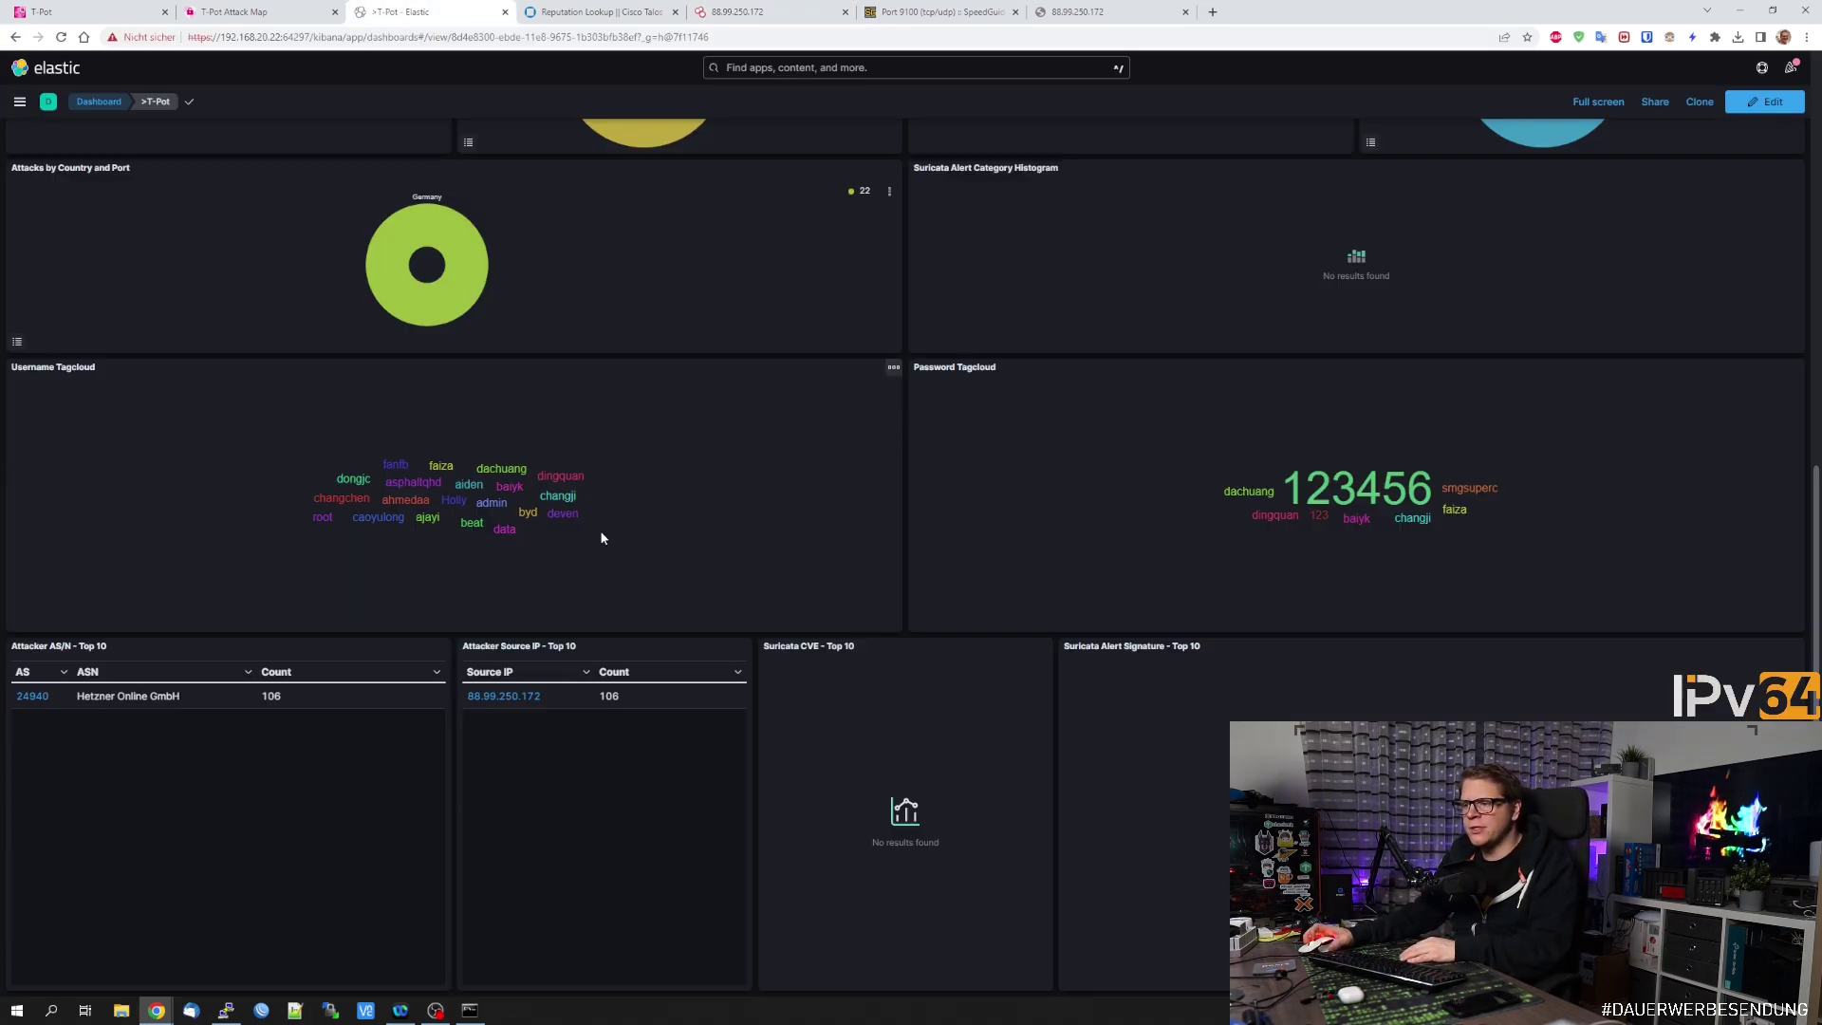
pyautogui.scroll(8, 602, 538)
pyautogui.click(503, 169)
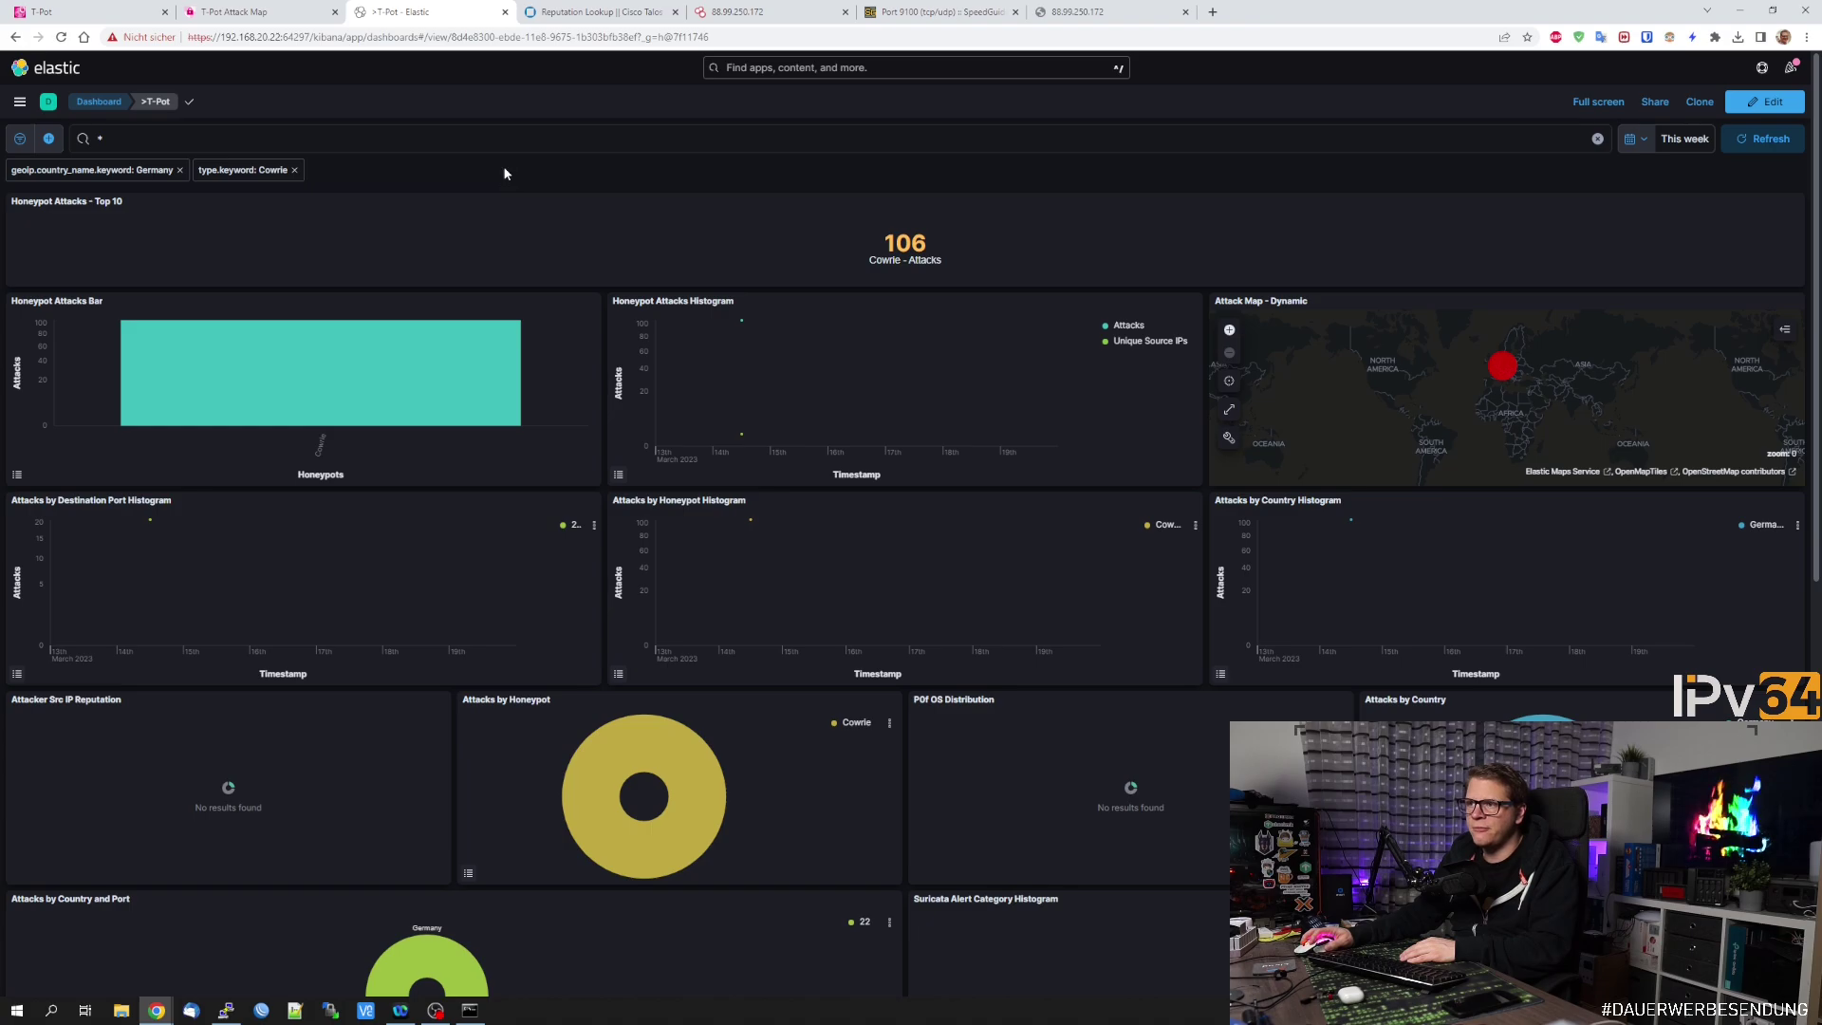
pyautogui.scroll(-8, 610, 387)
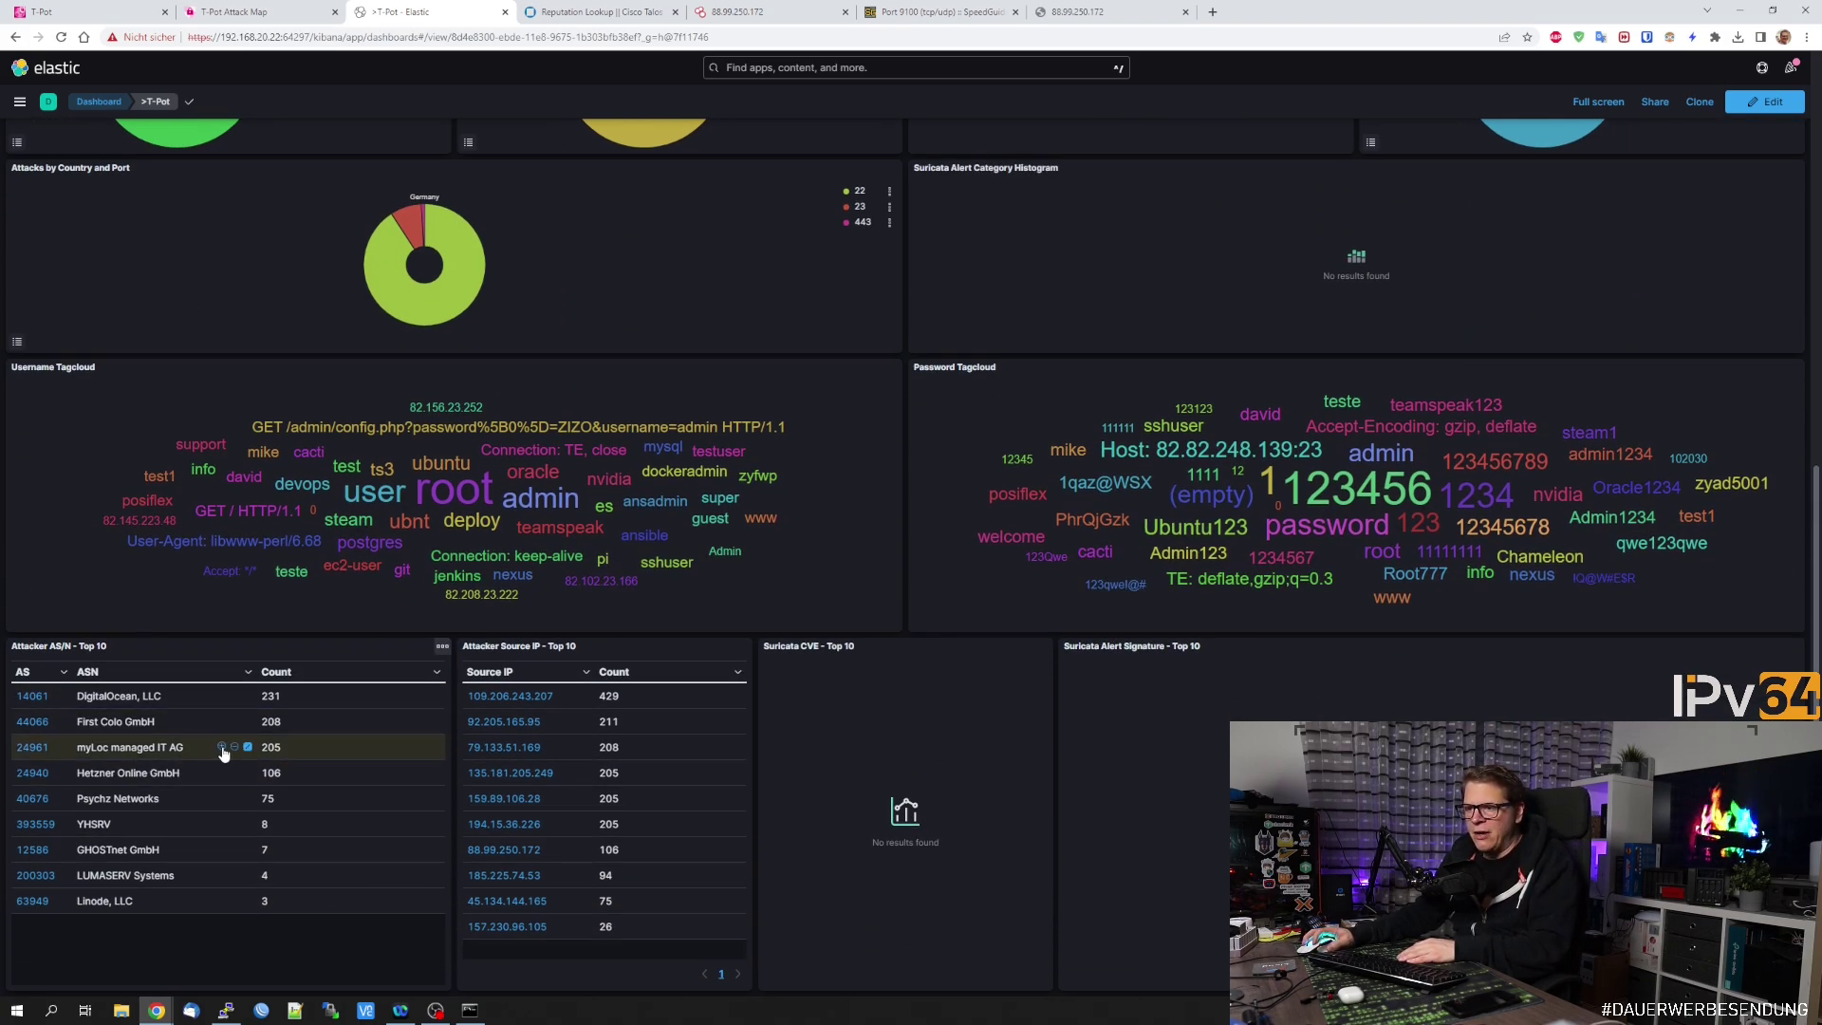
pyautogui.click(221, 747)
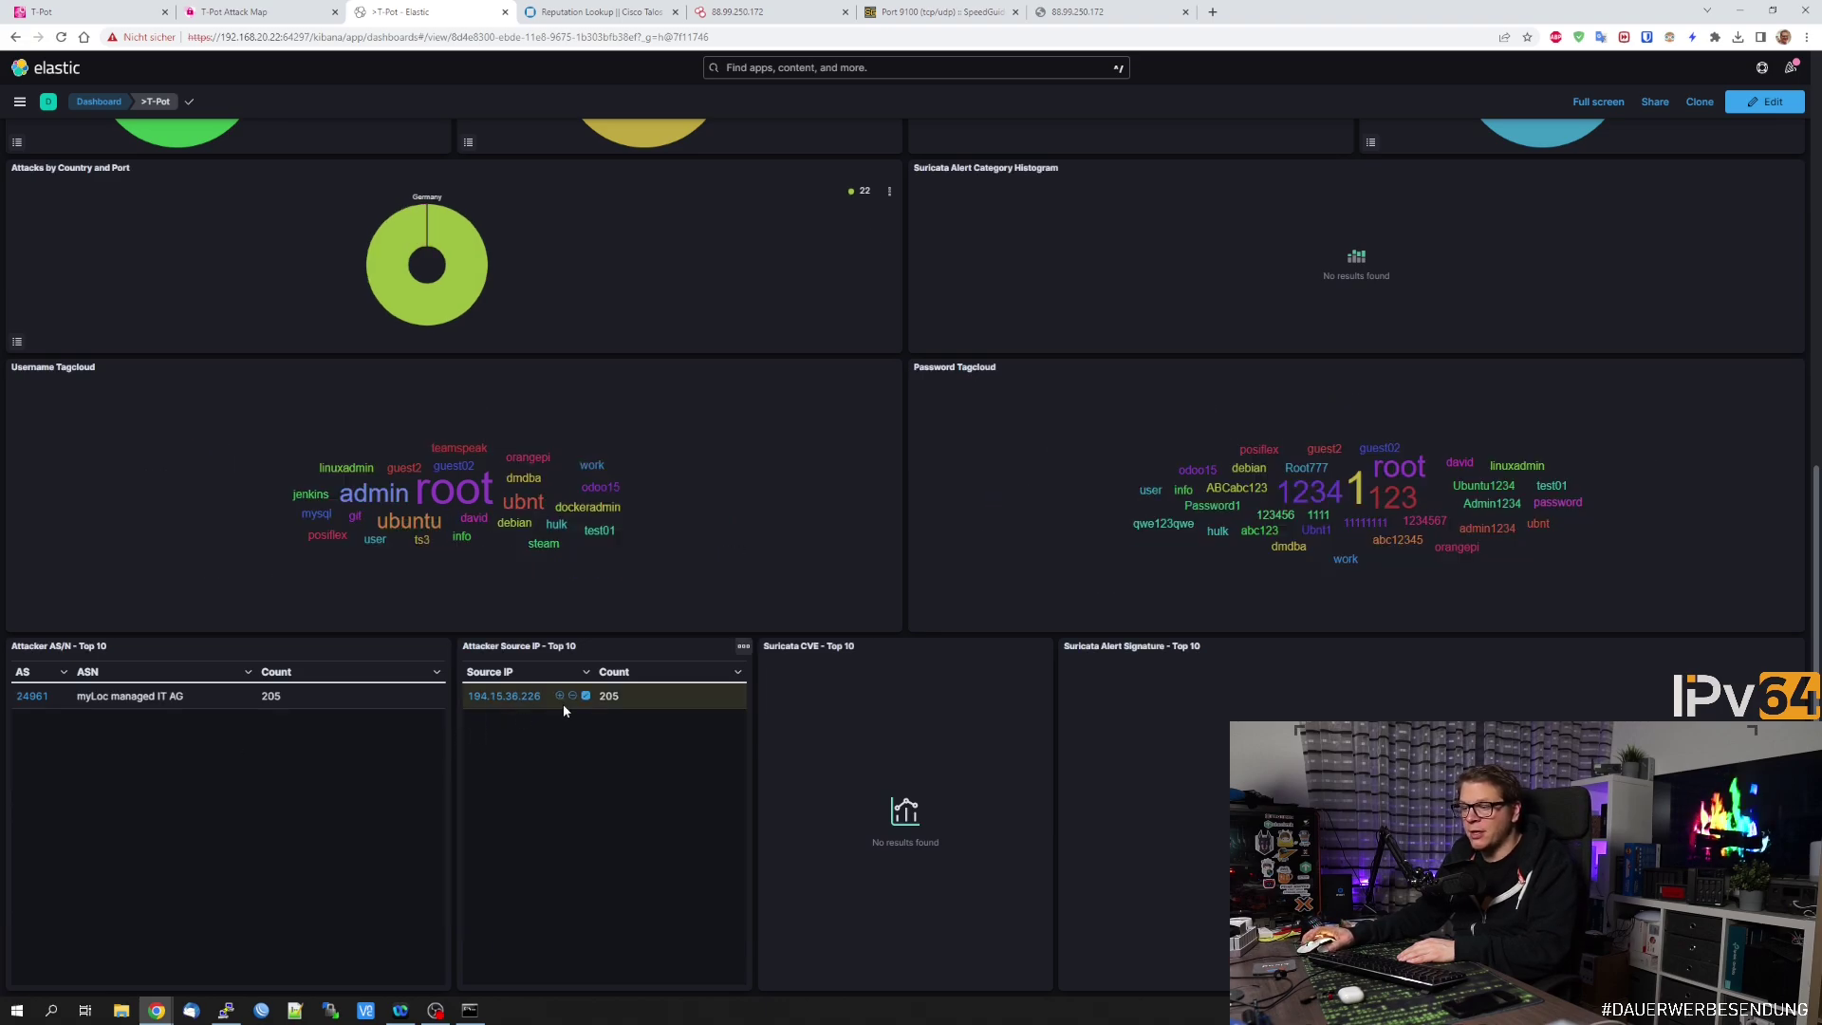
# - Open the Talos reputation lookup for source IP 194.15.36.226 and examine its owner, block list and neighbouring IP address details
pyautogui.middleClick(522, 700)
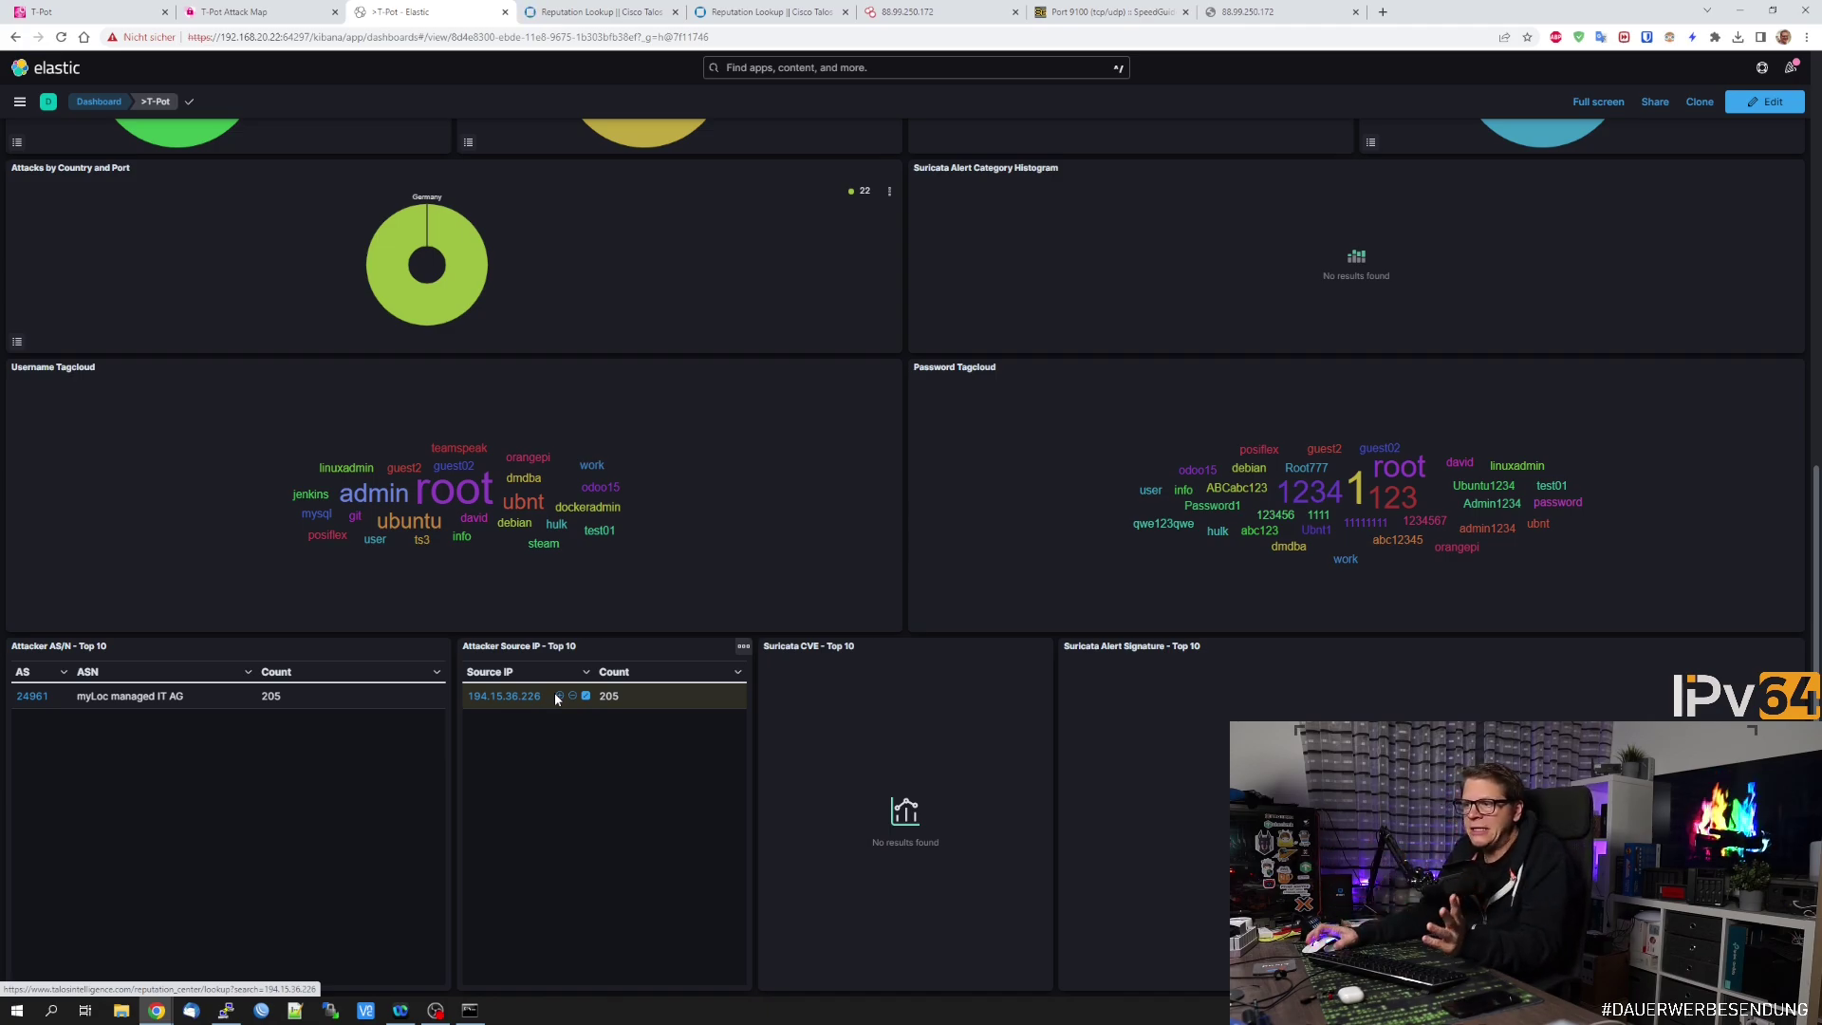
pyautogui.click(604, 14)
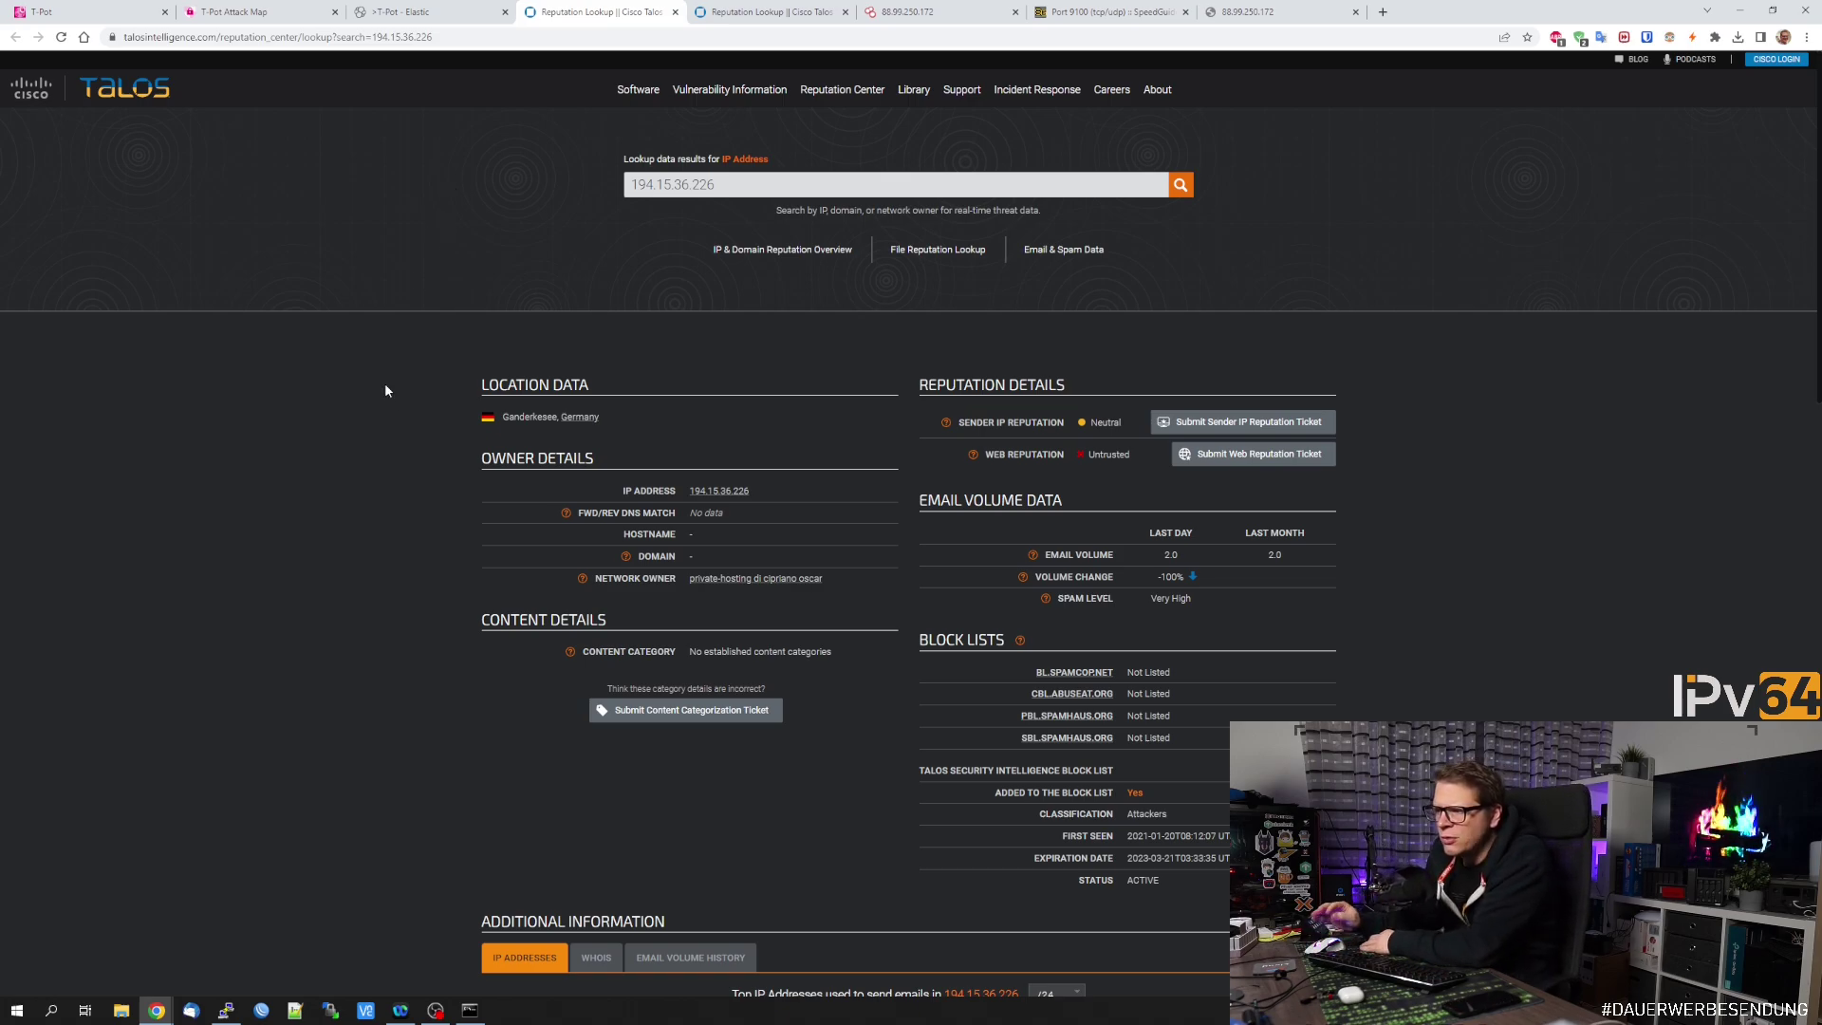
pyautogui.scroll(-5, 598, 672)
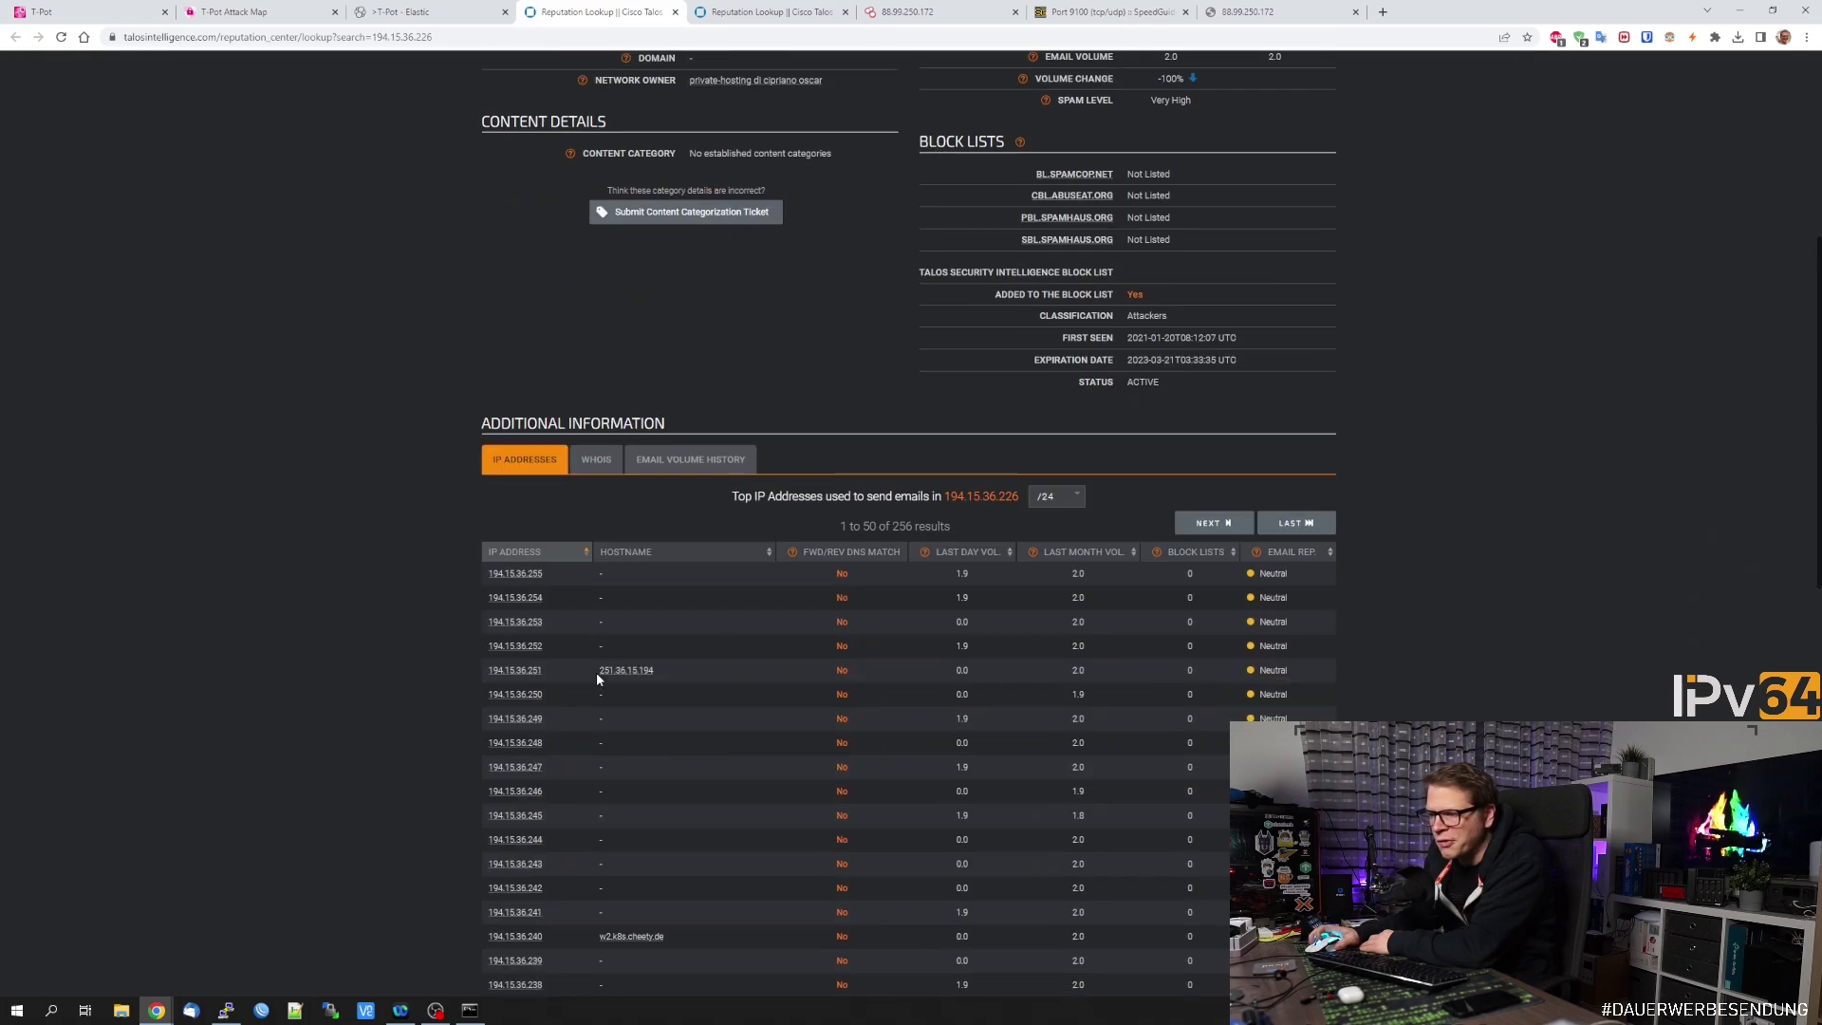
pyautogui.scroll(-6, 751, 658)
pyautogui.scroll(-5, 748, 713)
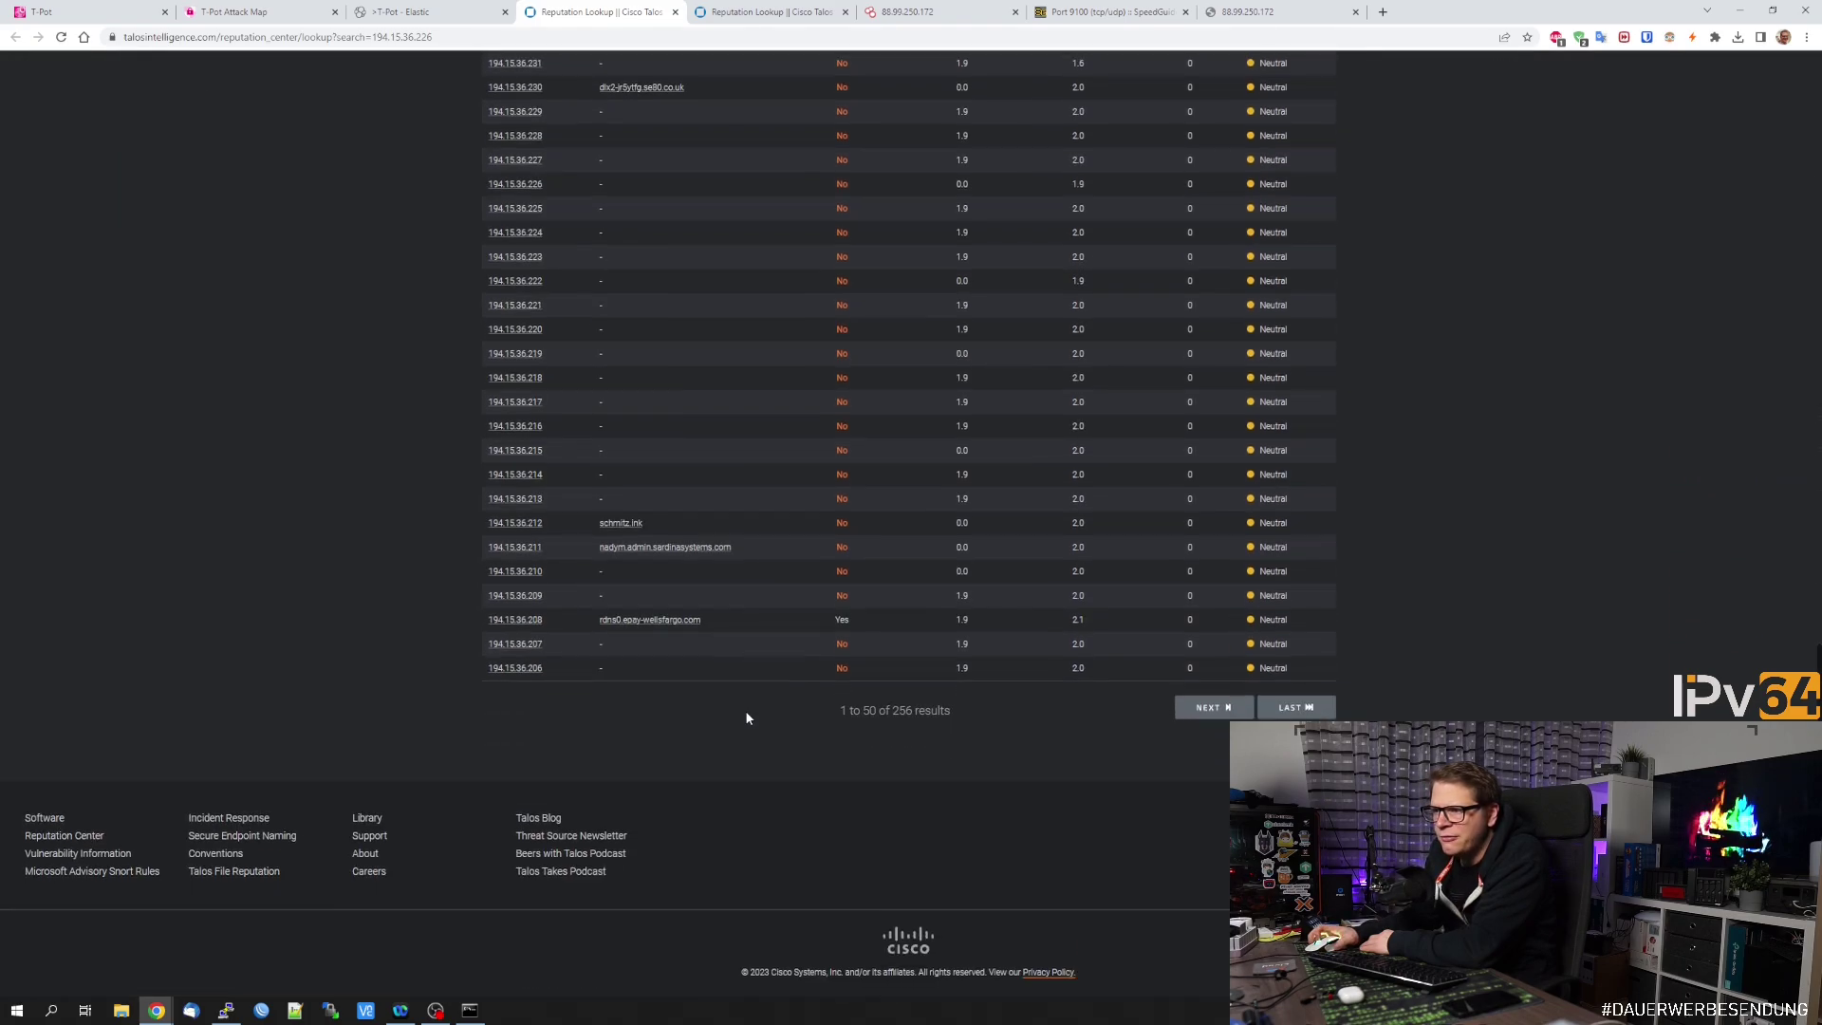
pyautogui.scroll(5, 747, 715)
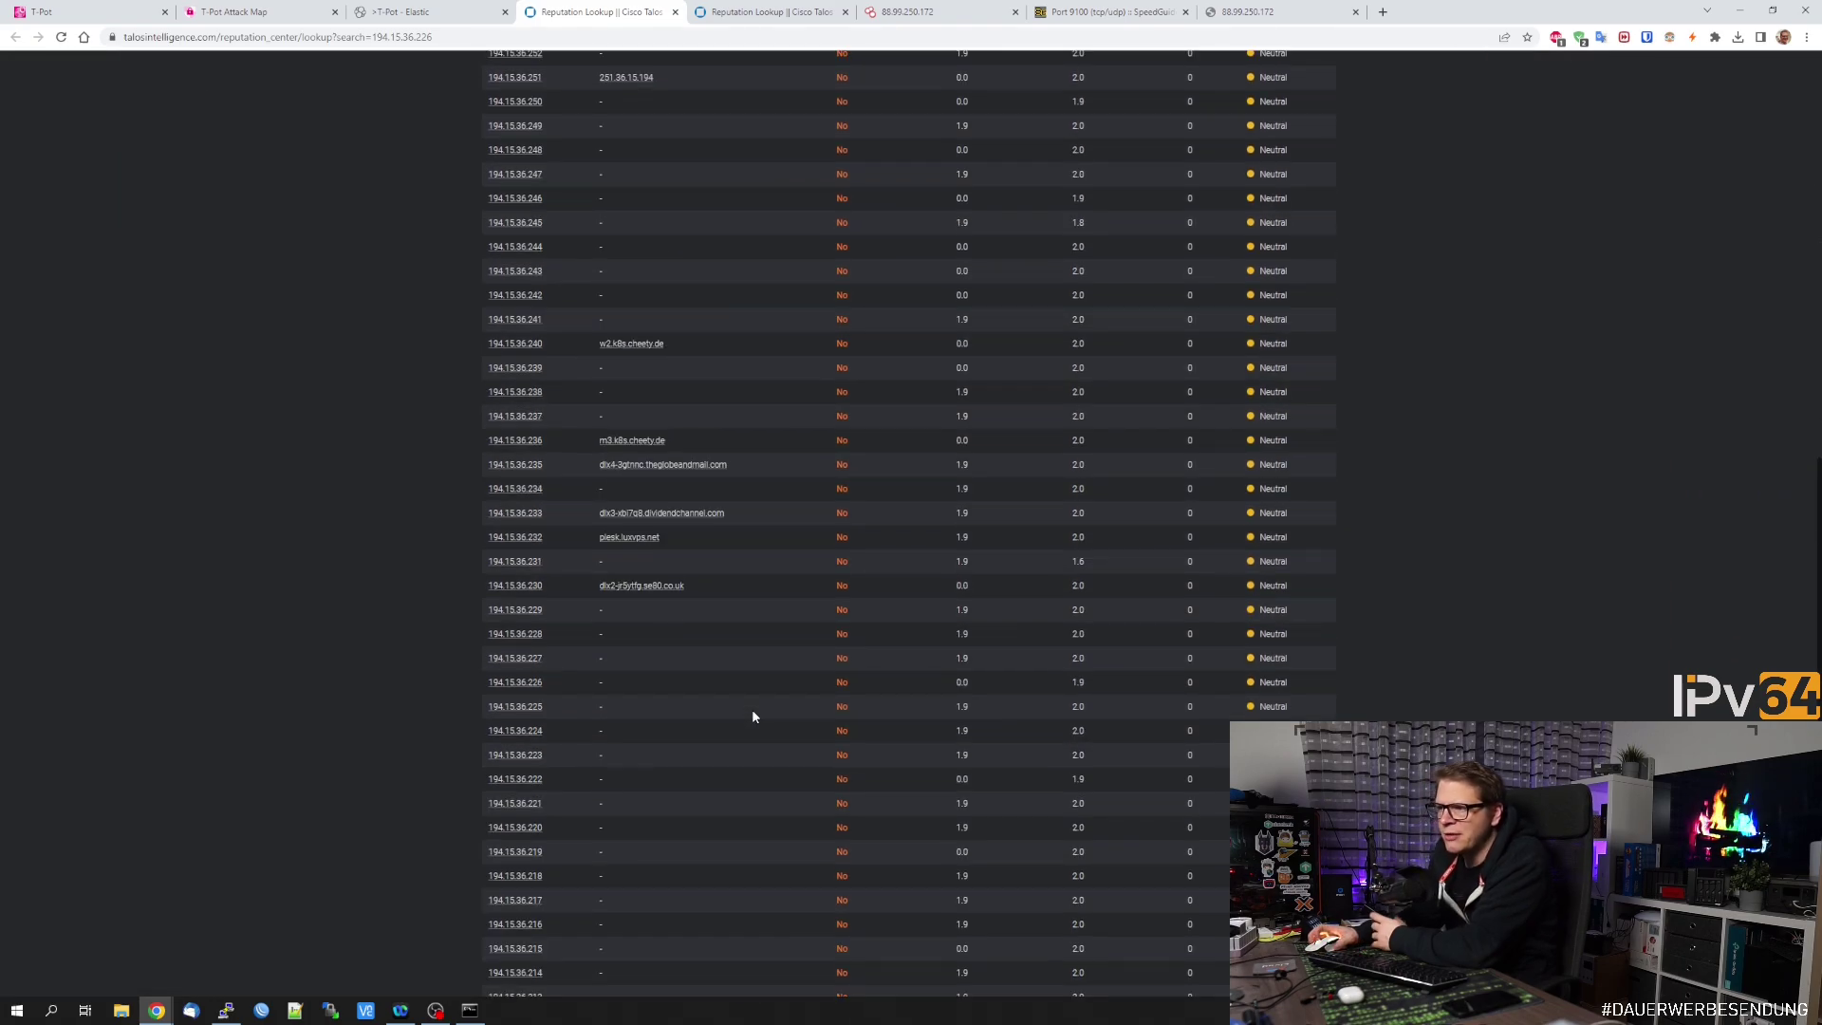
pyautogui.scroll(12, 752, 715)
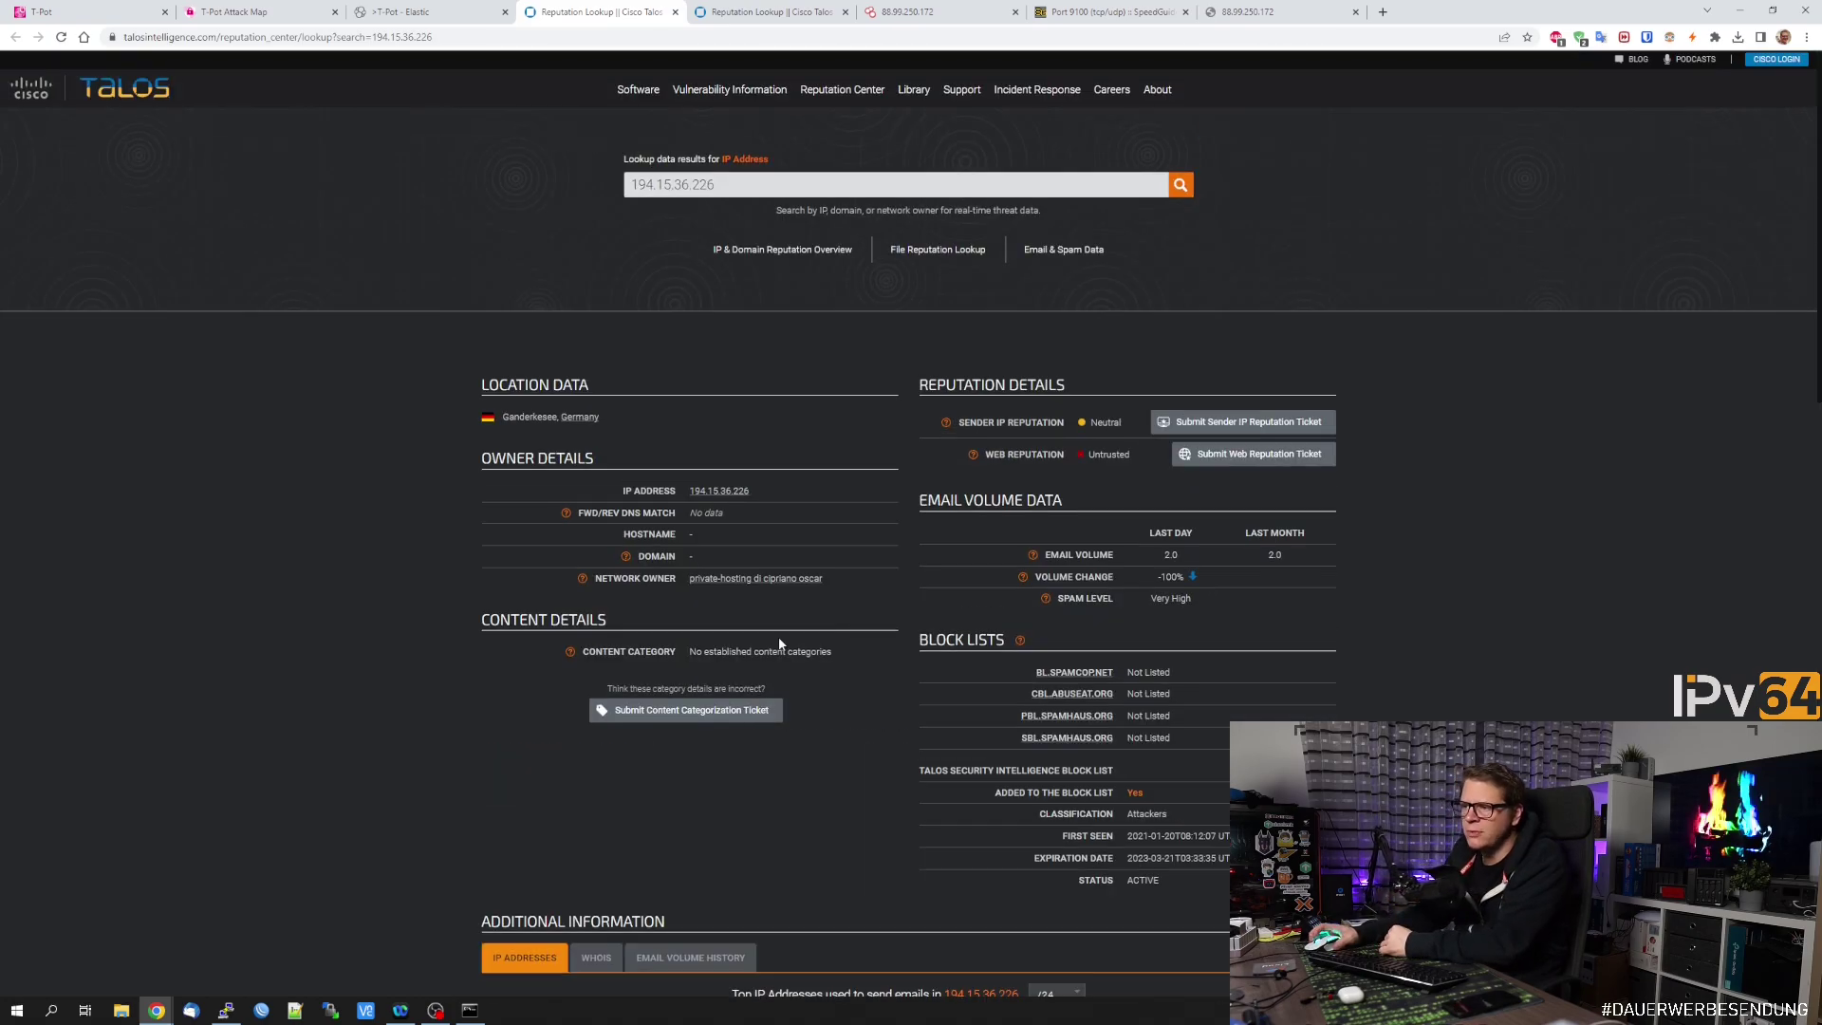
# - Copy the IP address 194.15.36.226 from the Talos owner details and look it up in Shodan
pyautogui.moveTo(713, 491); pyautogui.dragTo(687, 491)
pyautogui.hotkey('ctrl', 'c')
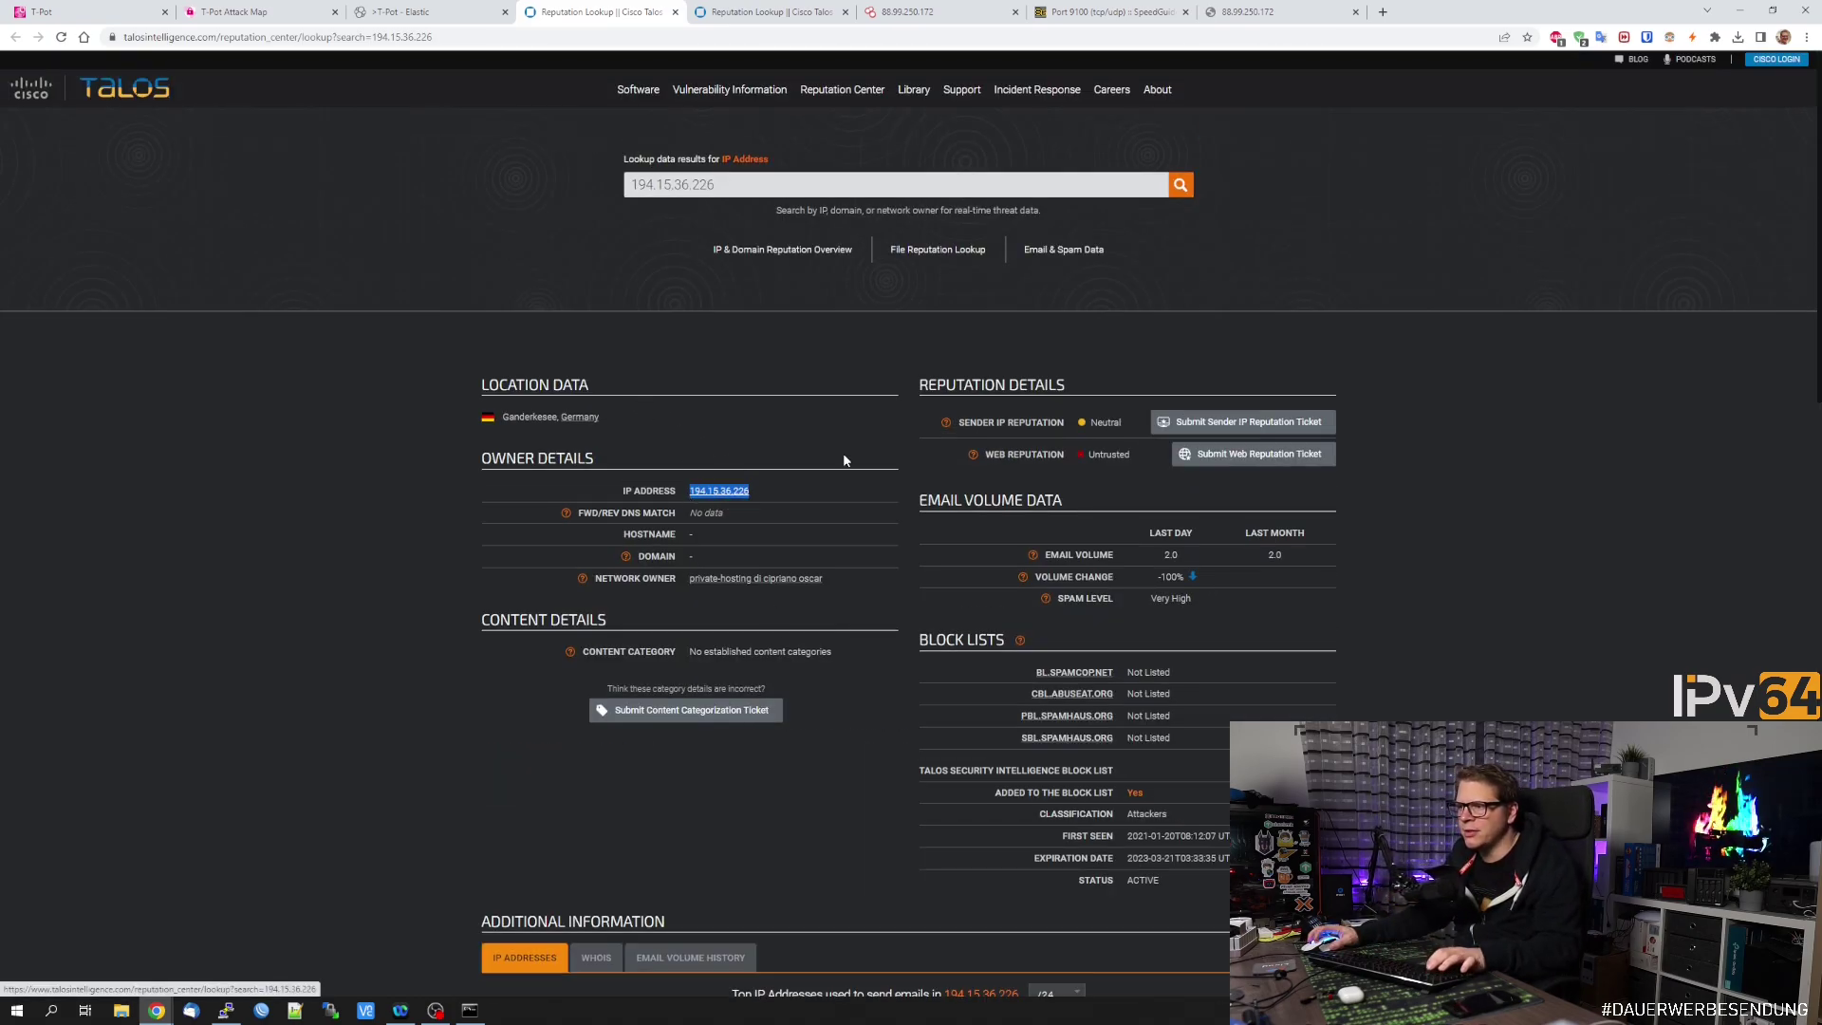
pyautogui.click(939, 12)
pyautogui.click(300, 88)
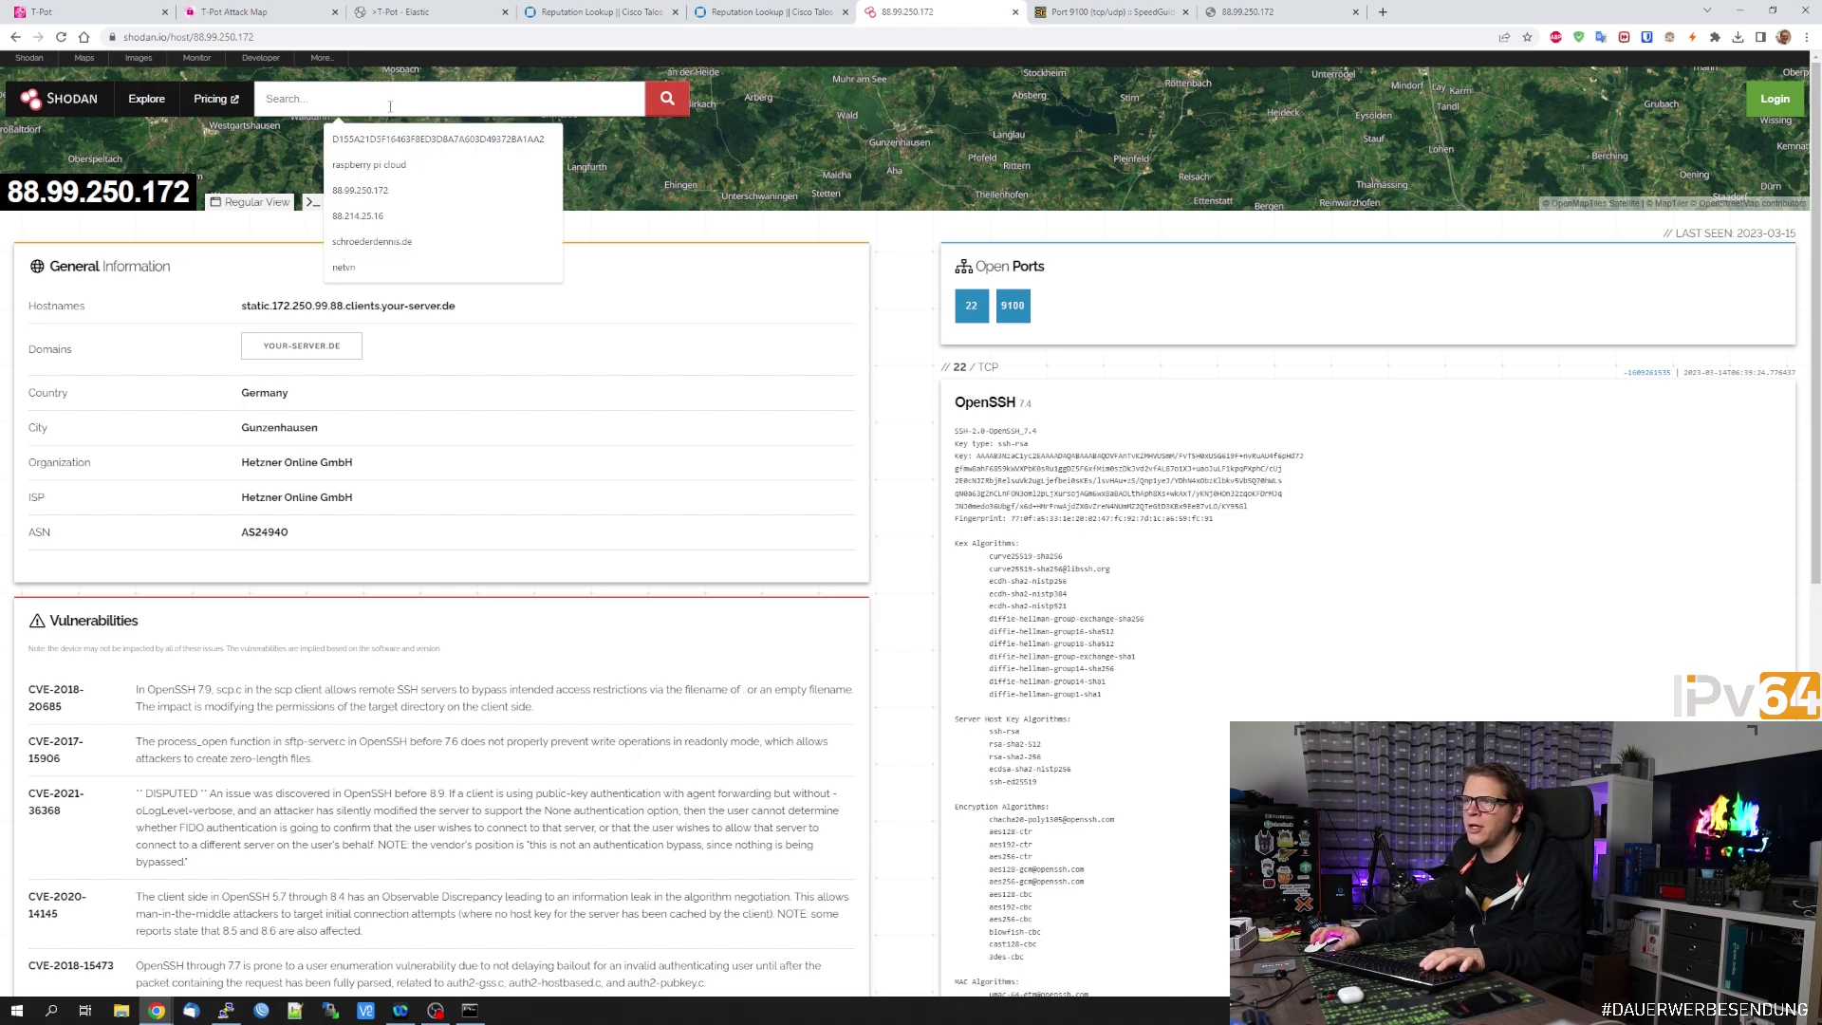
pyautogui.hotkey('ctrl', 'v')
pyautogui.press('Return')
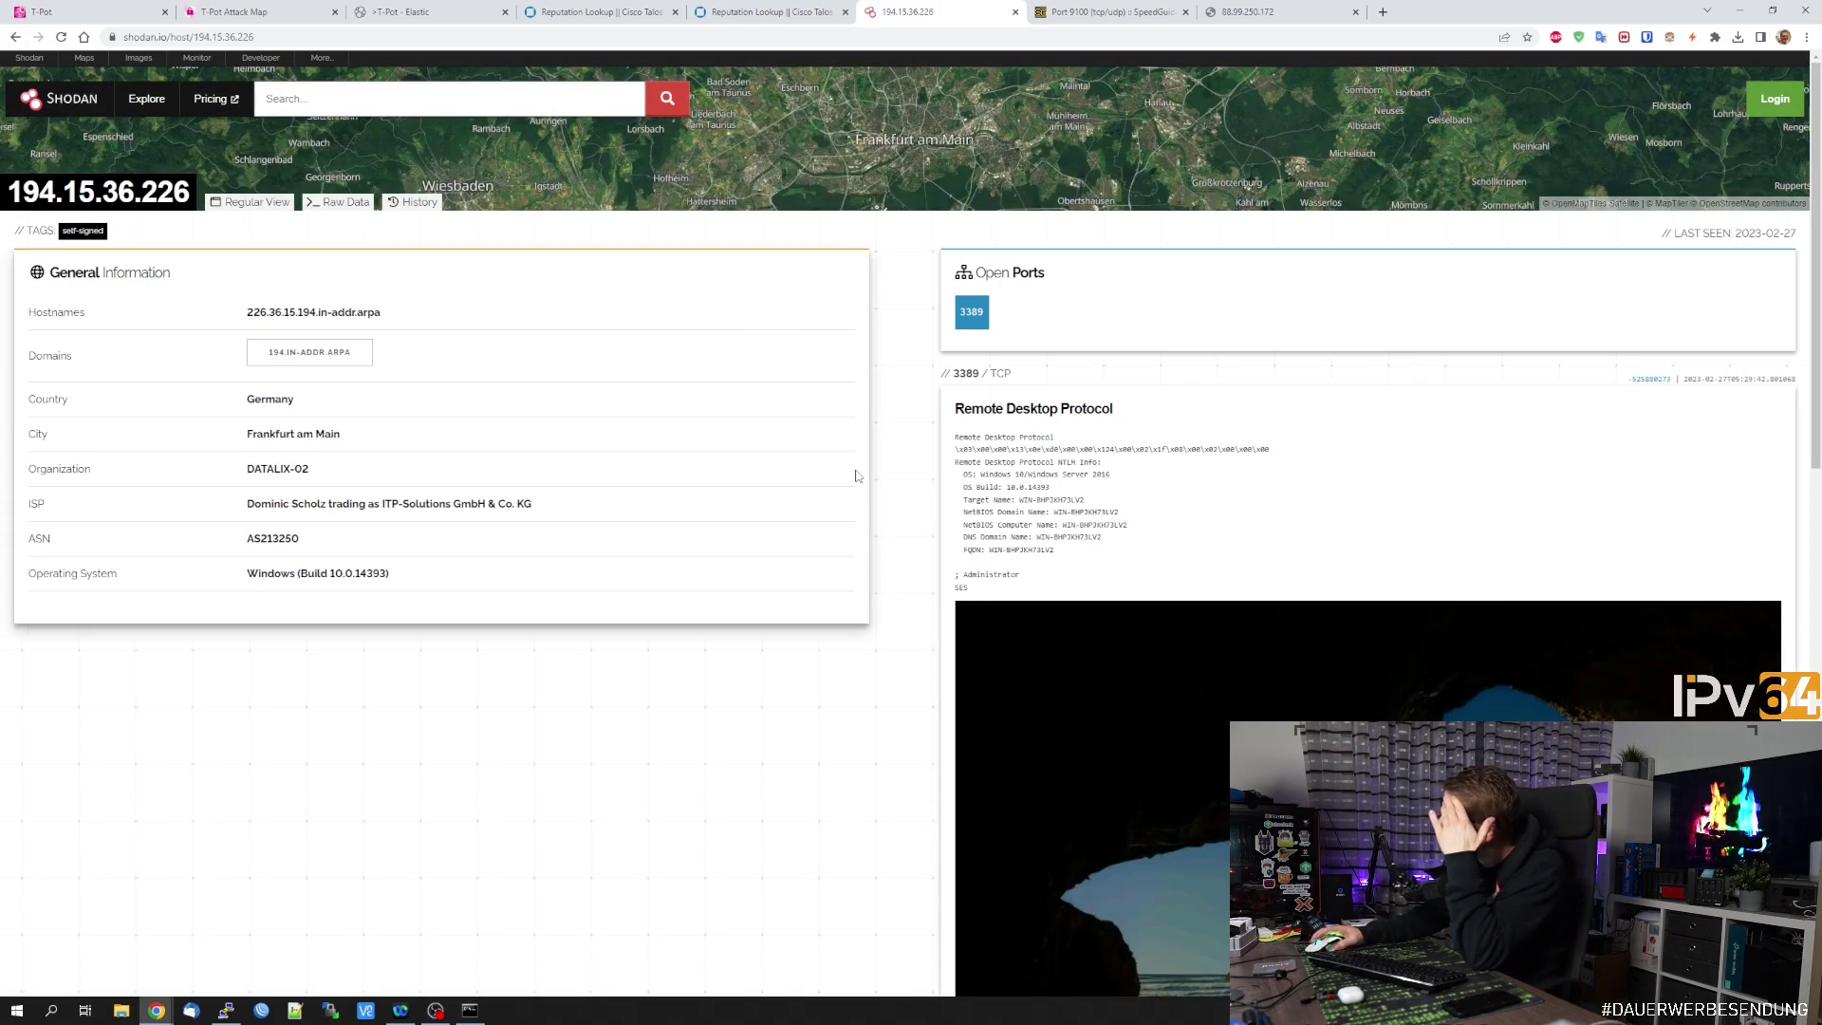
# - Check the host's remote login screenshot in Shodan, try a Remote Desktop connection to 194.15.36.226, and cancel the attempt
pyautogui.scroll(-5, 917, 458)
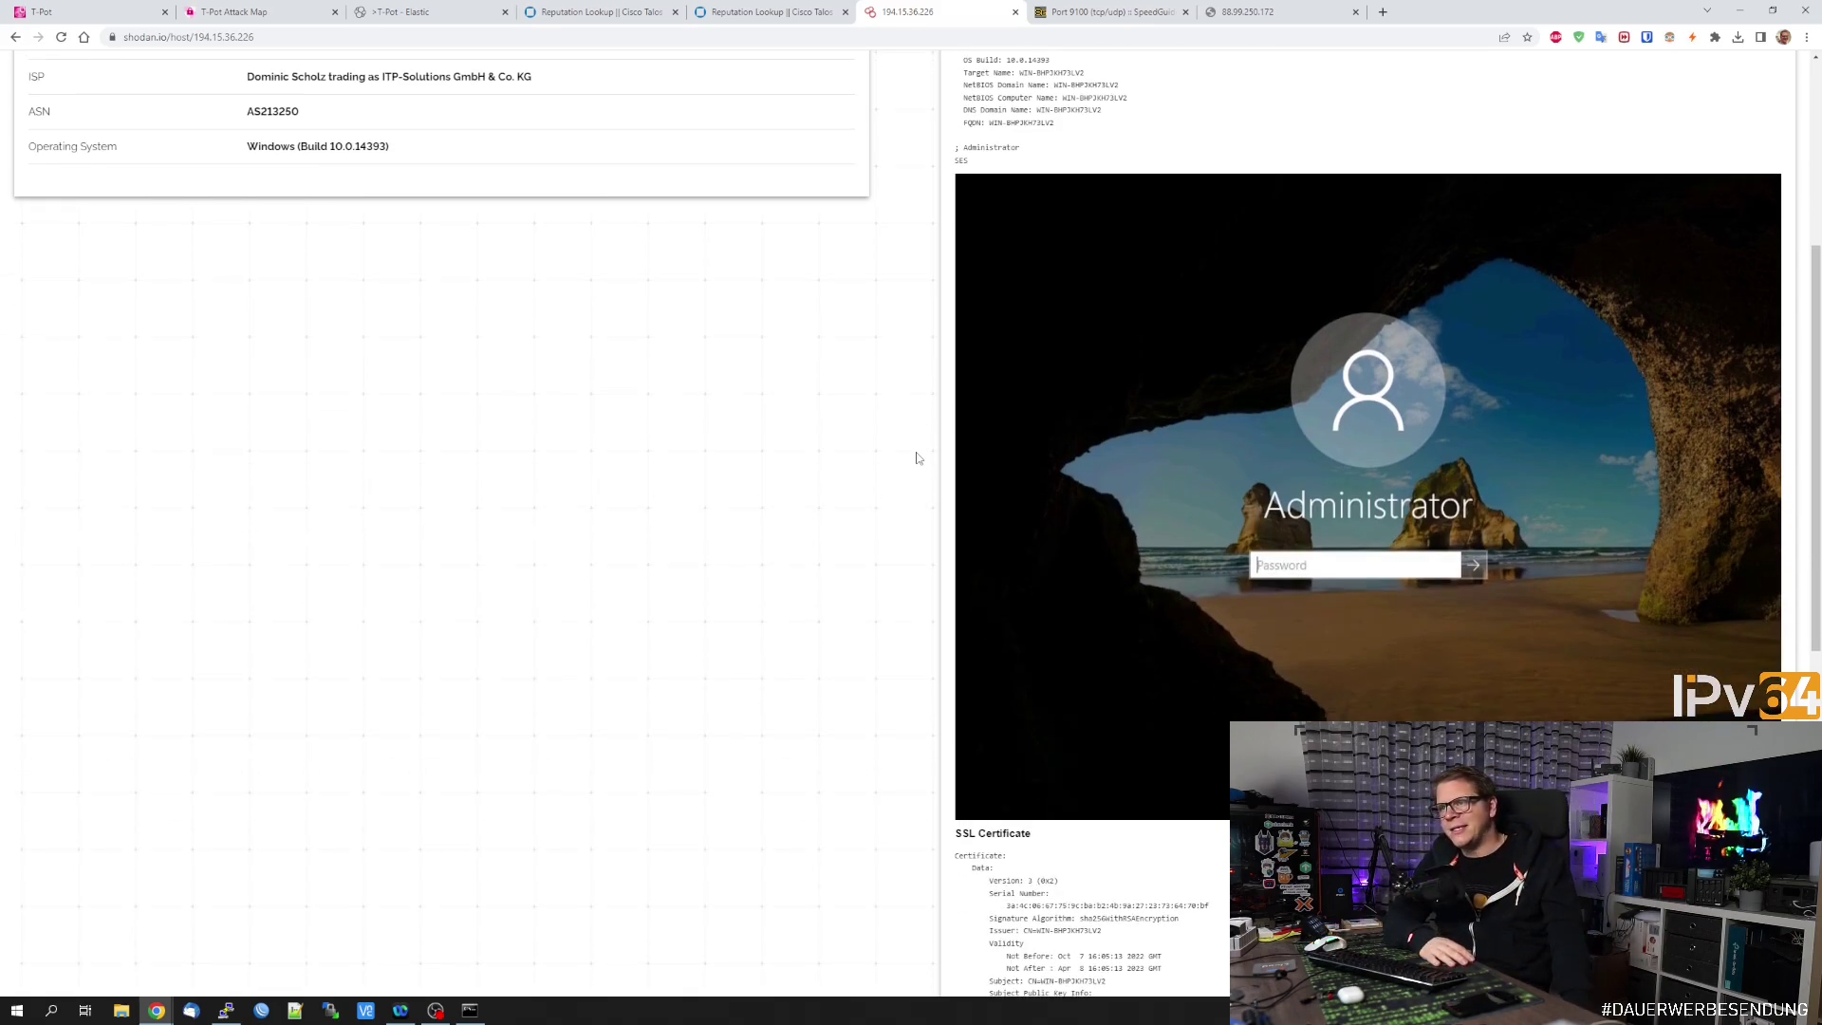
pyautogui.scroll(5, 917, 458)
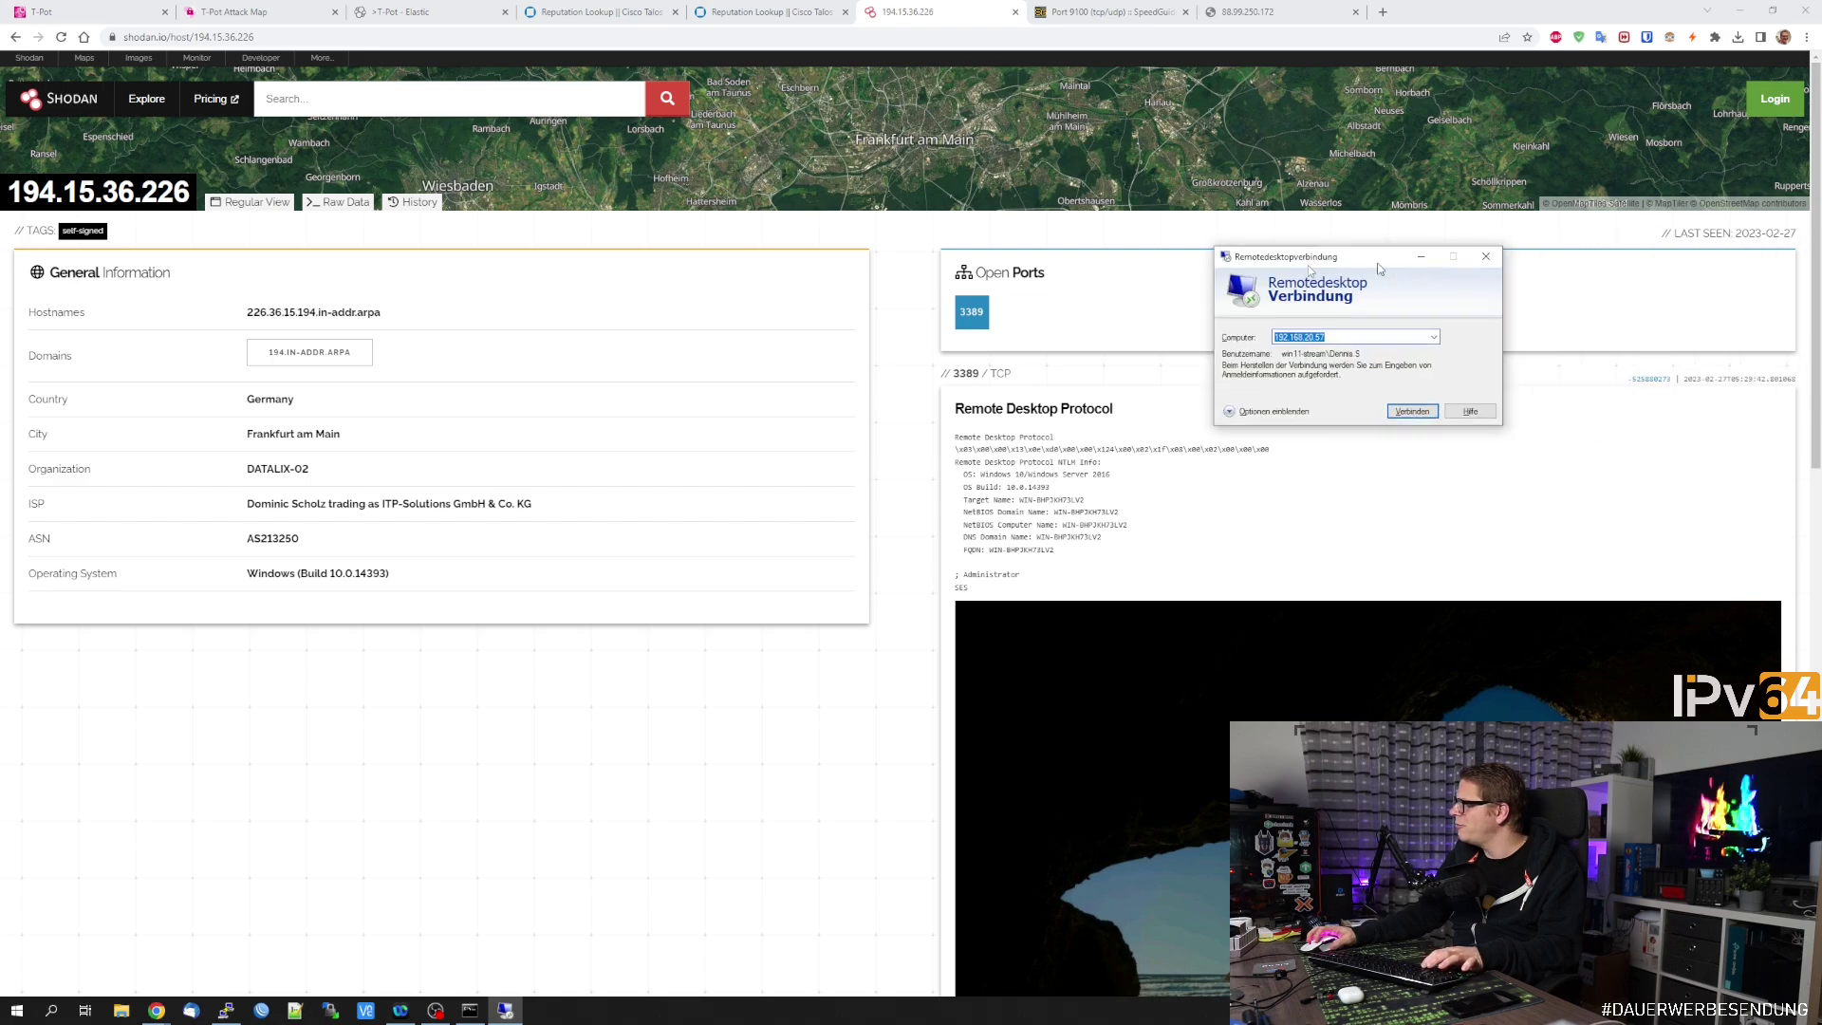
pyautogui.hotkey('ctrl', 'v')
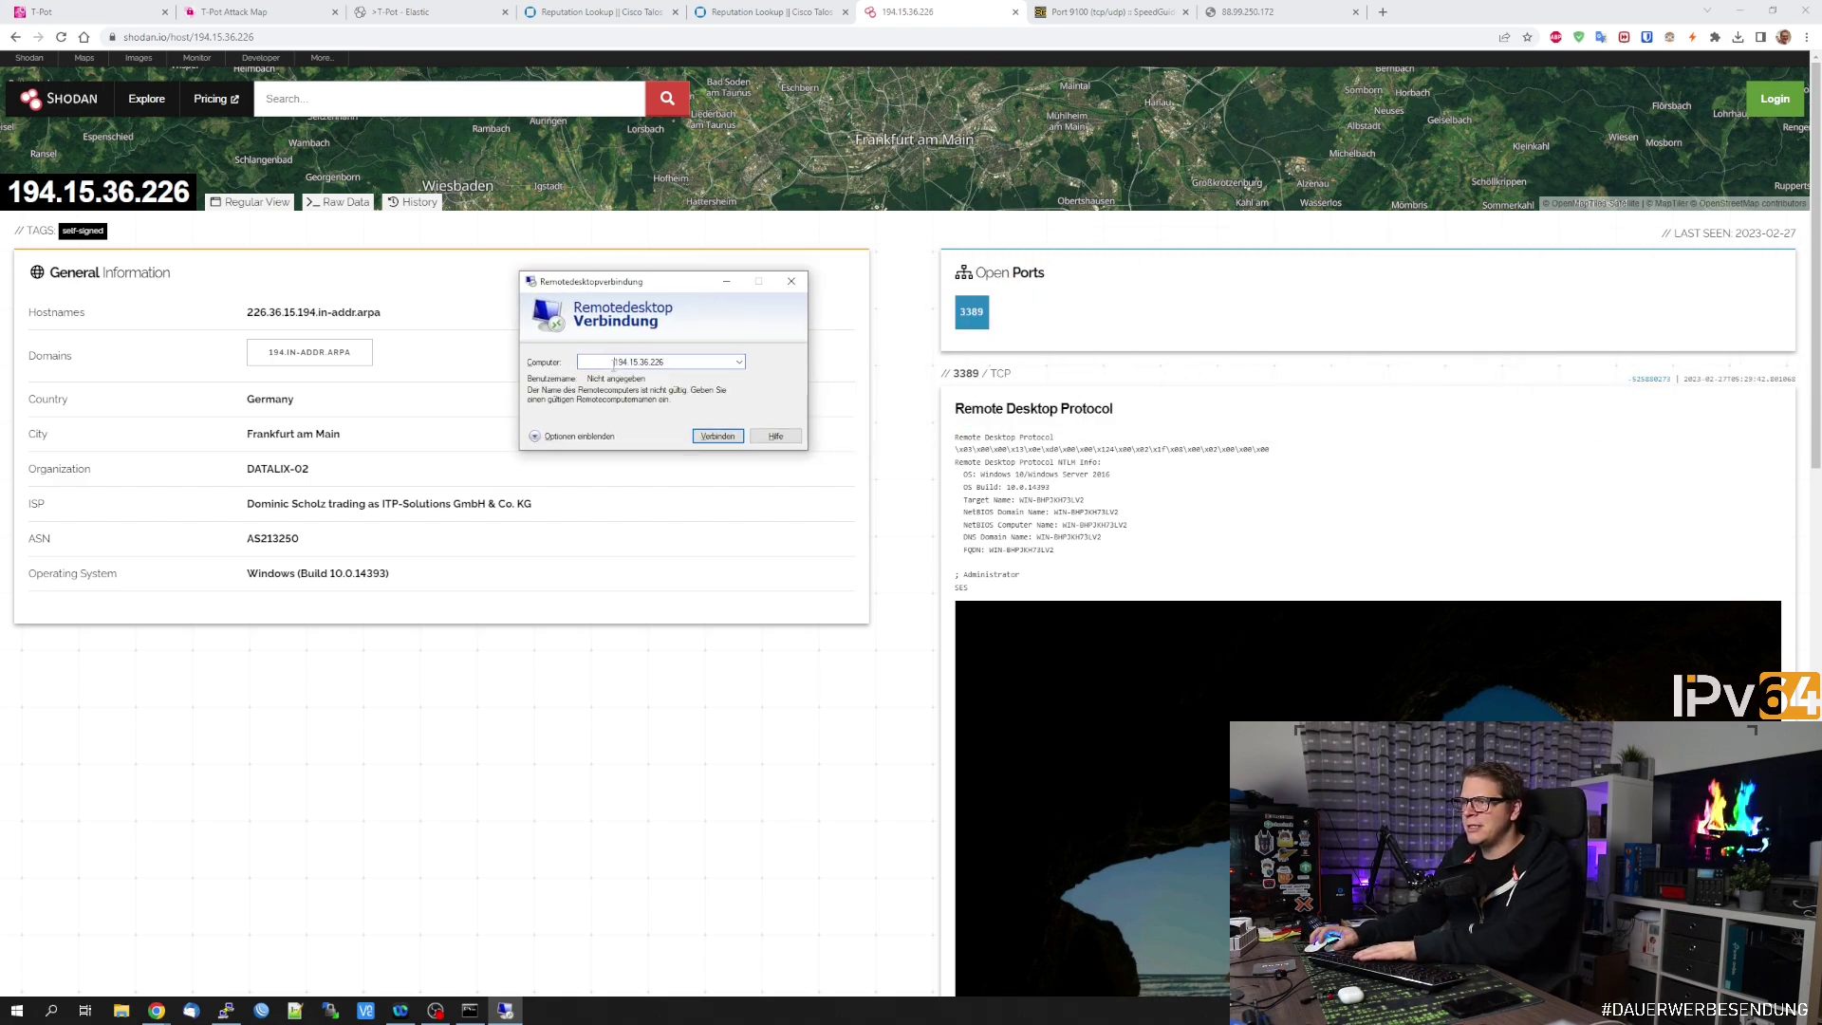
pyautogui.click(701, 438)
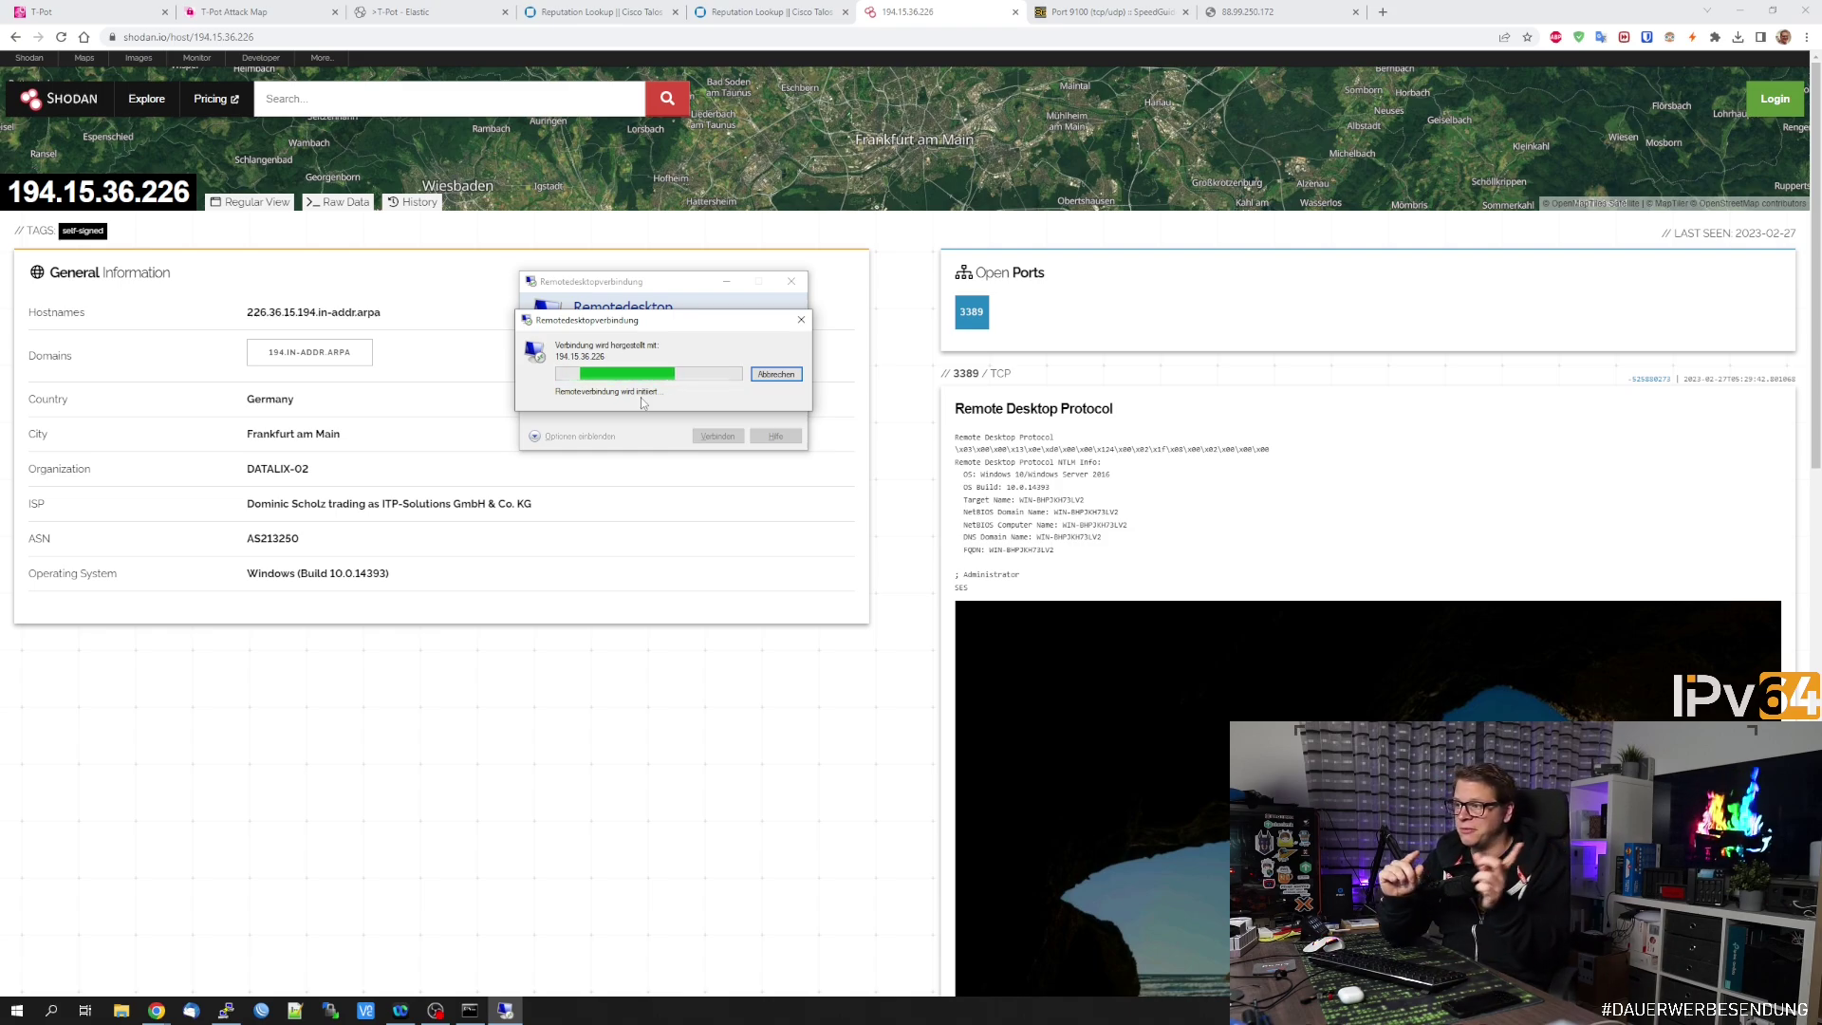
pyautogui.click(772, 375)
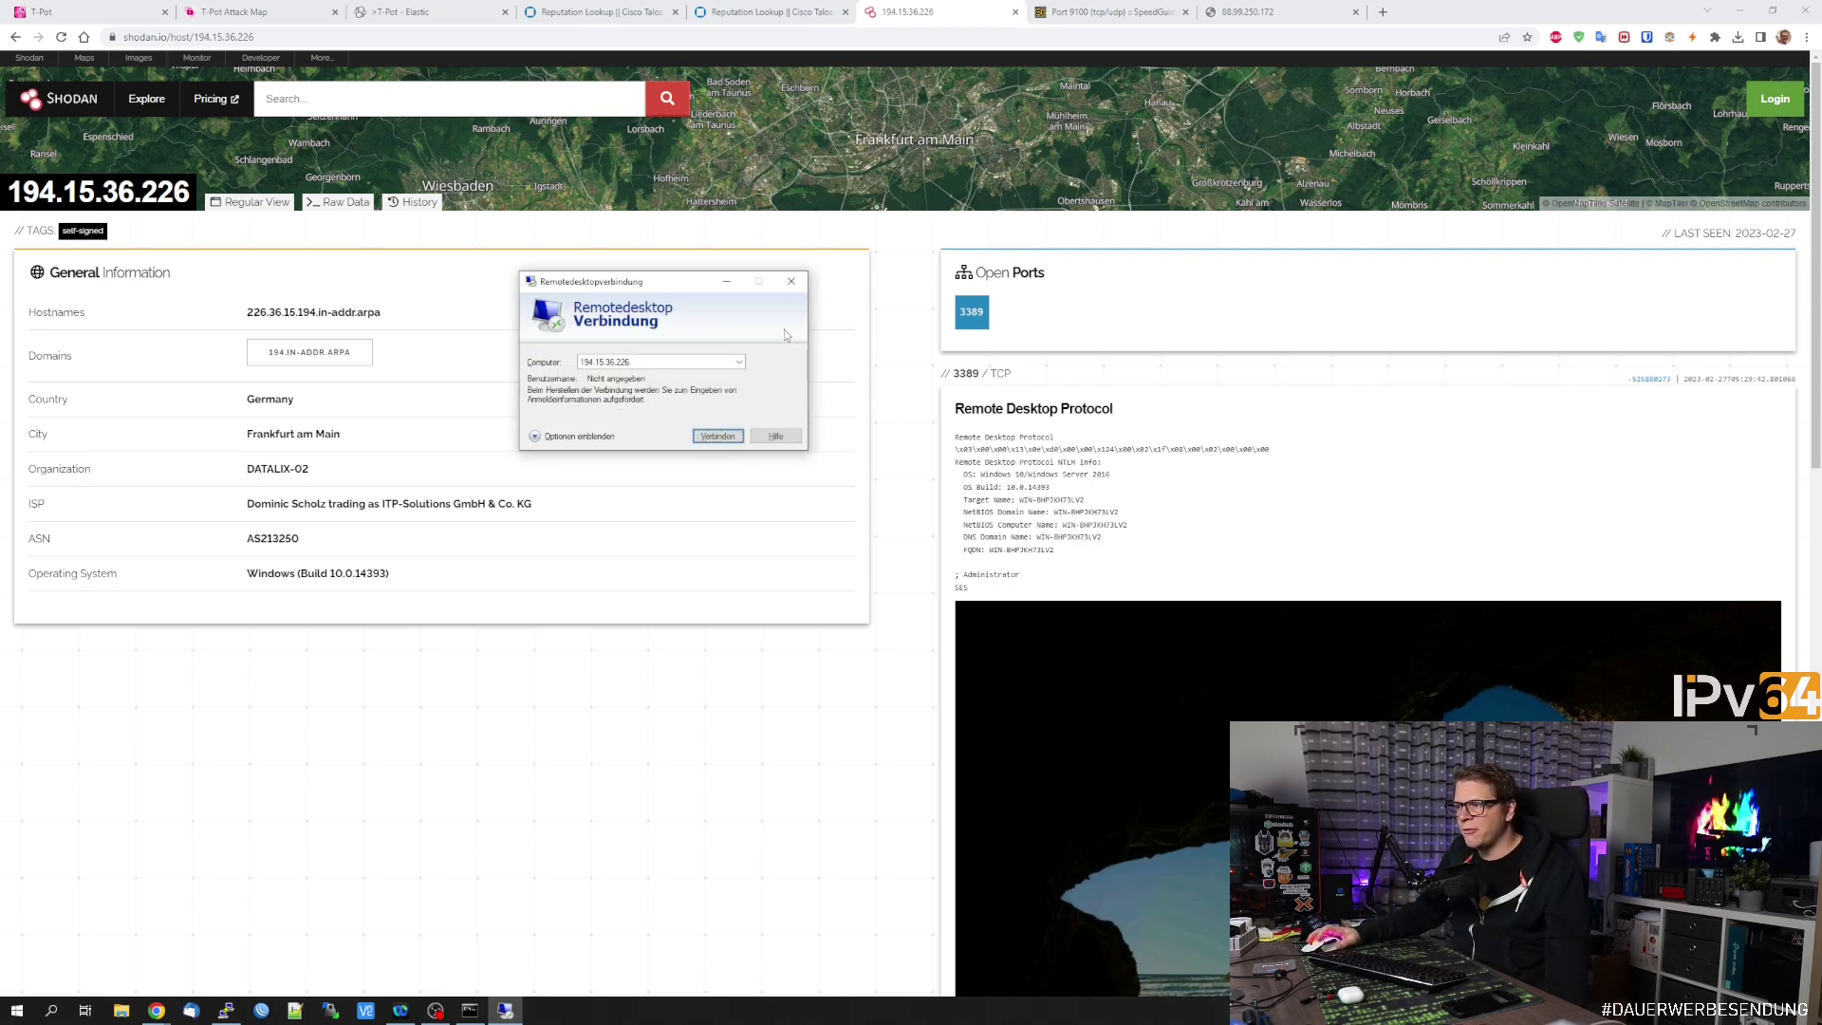
# - Enlarge the Shodan page and highlight the target name and domain entries in the Remote Desktop Protocol details
pyautogui.keyDown('ctrl'); pyautogui.scroll(3, 1155, 502); pyautogui.keyUp('ctrl')
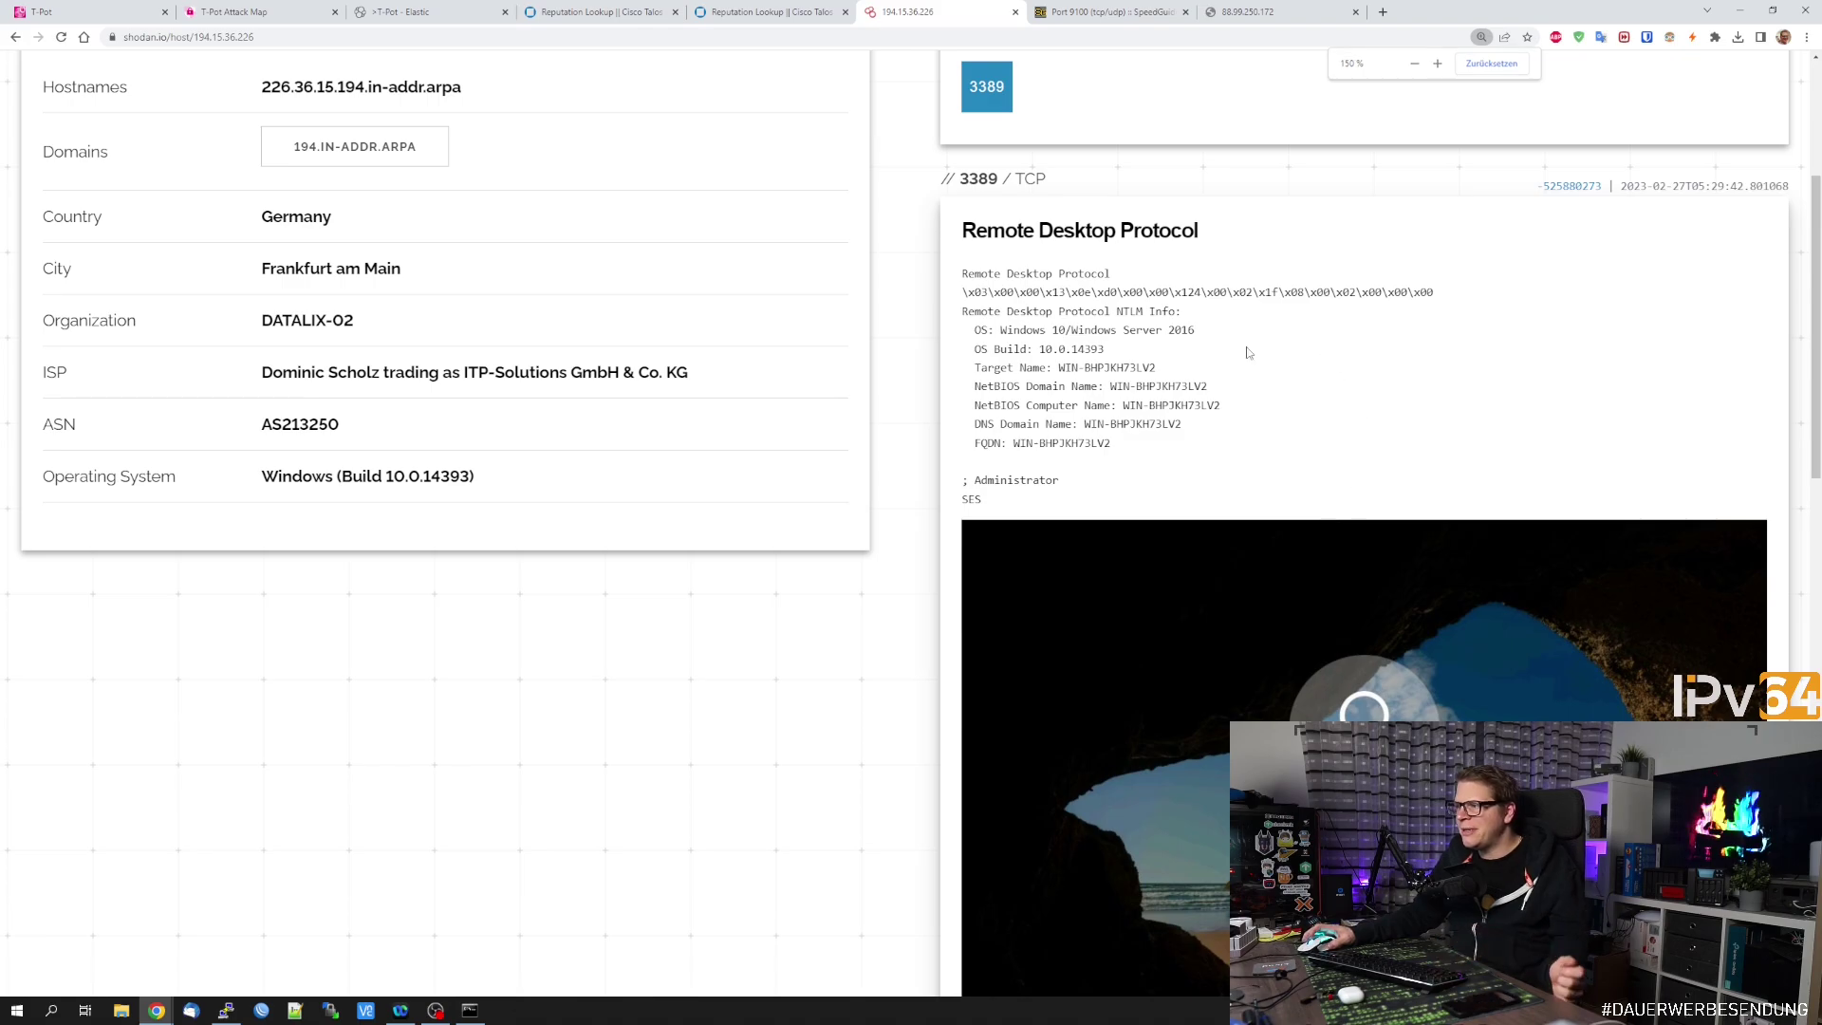
pyautogui.moveTo(1163, 373); pyautogui.dragTo(1053, 368)
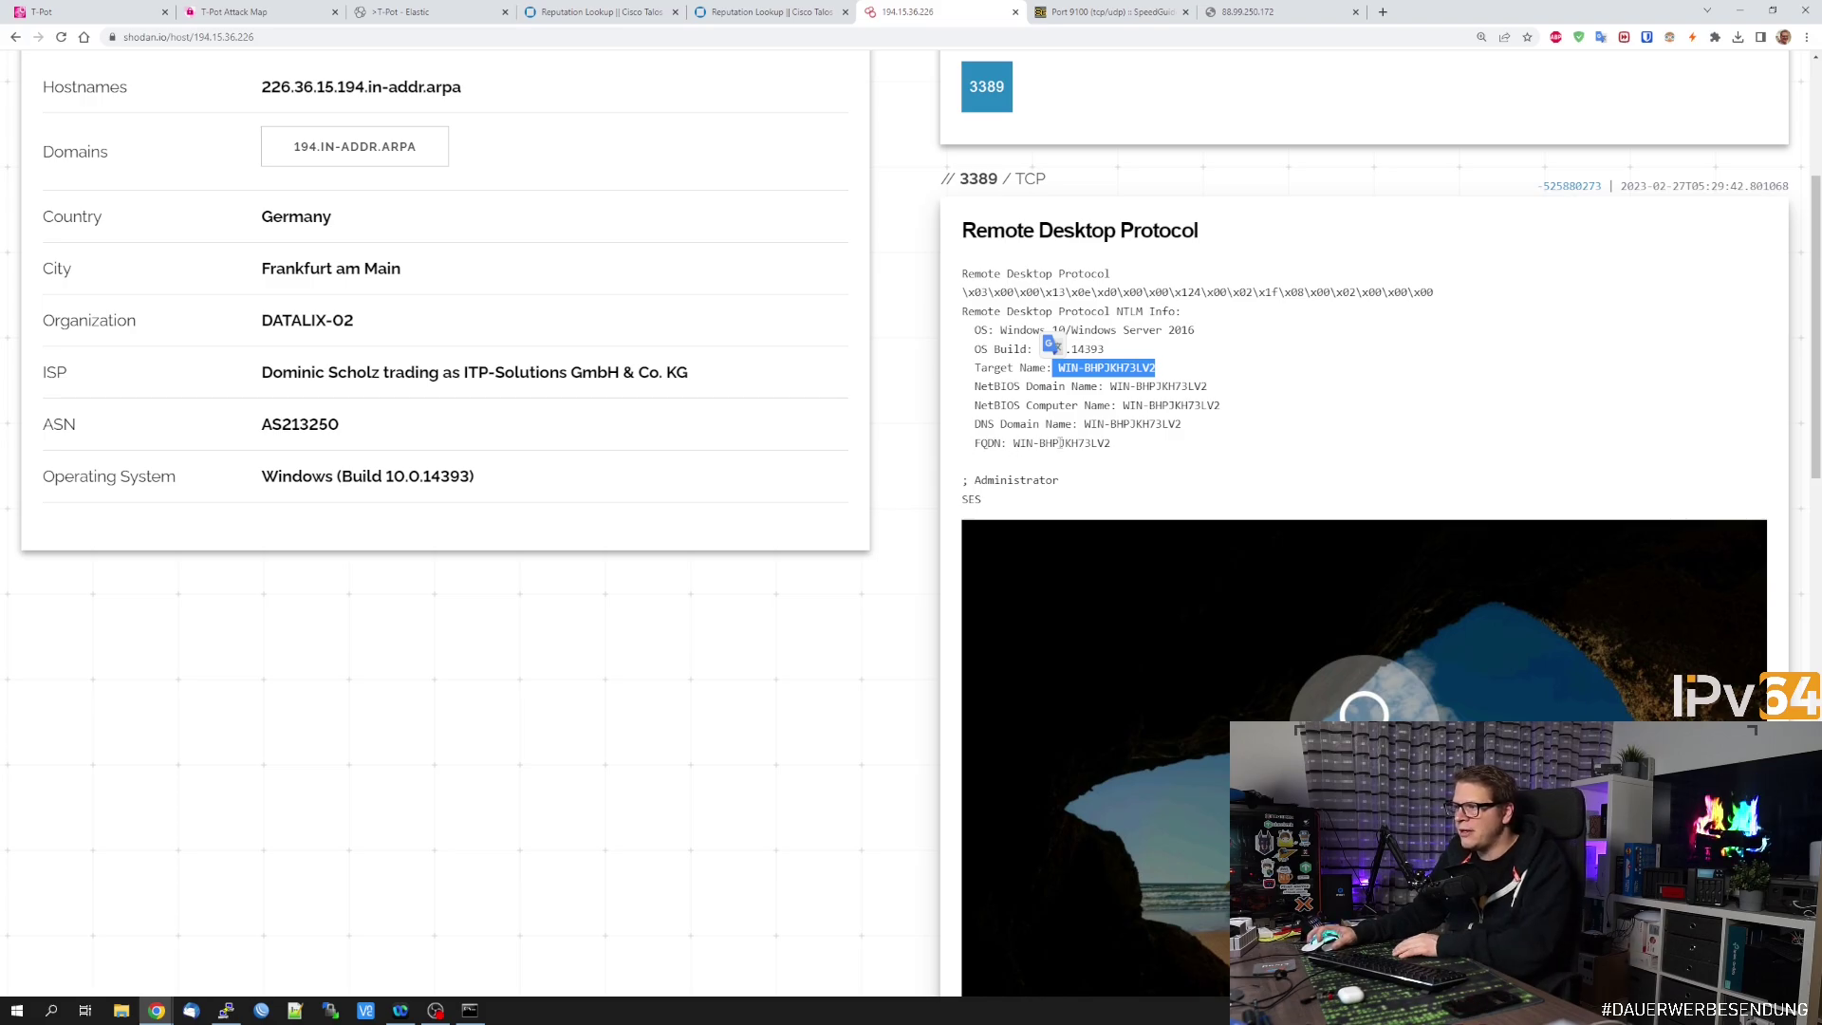
pyautogui.moveTo(1129, 456); pyautogui.dragTo(987, 374)
pyautogui.click(1277, 420)
# - Examine the Administrator login screenshot and SSL certificate details on the Shodan host page, and return to the general information
pyautogui.scroll(-5, 1277, 419)
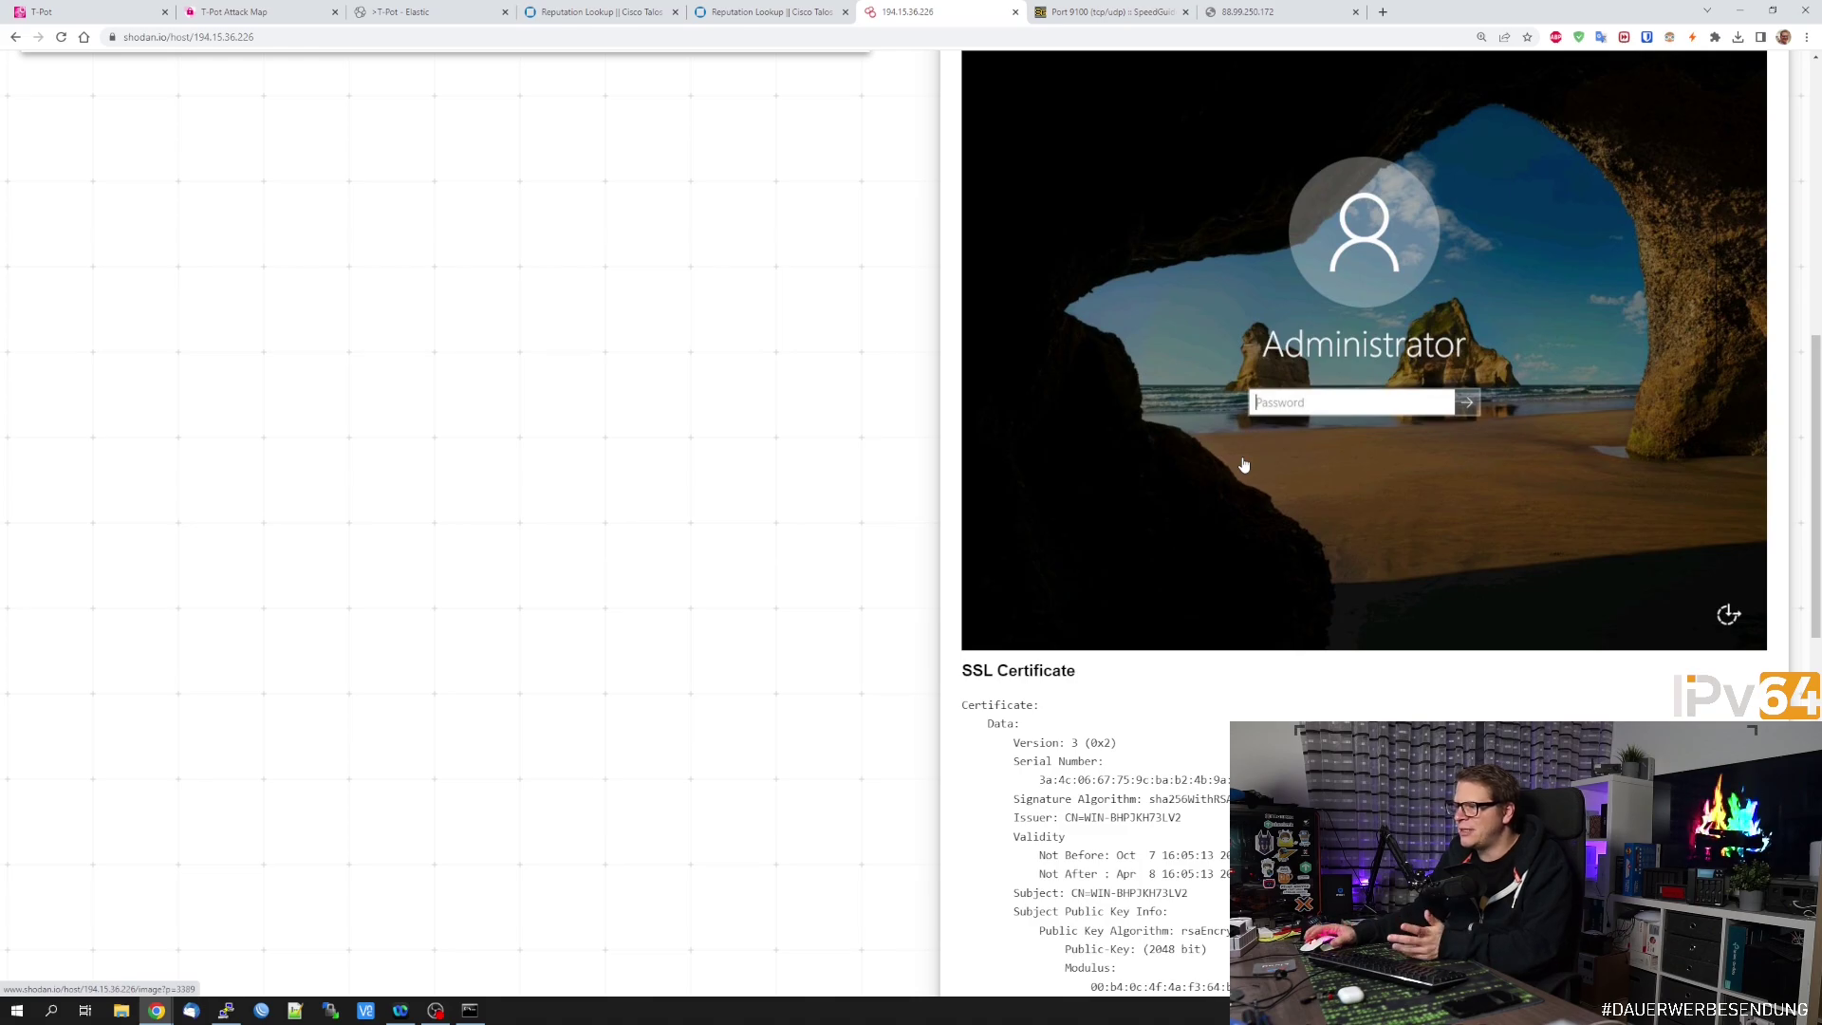
pyautogui.scroll(-11, 1244, 464)
pyautogui.scroll(5, 1244, 463)
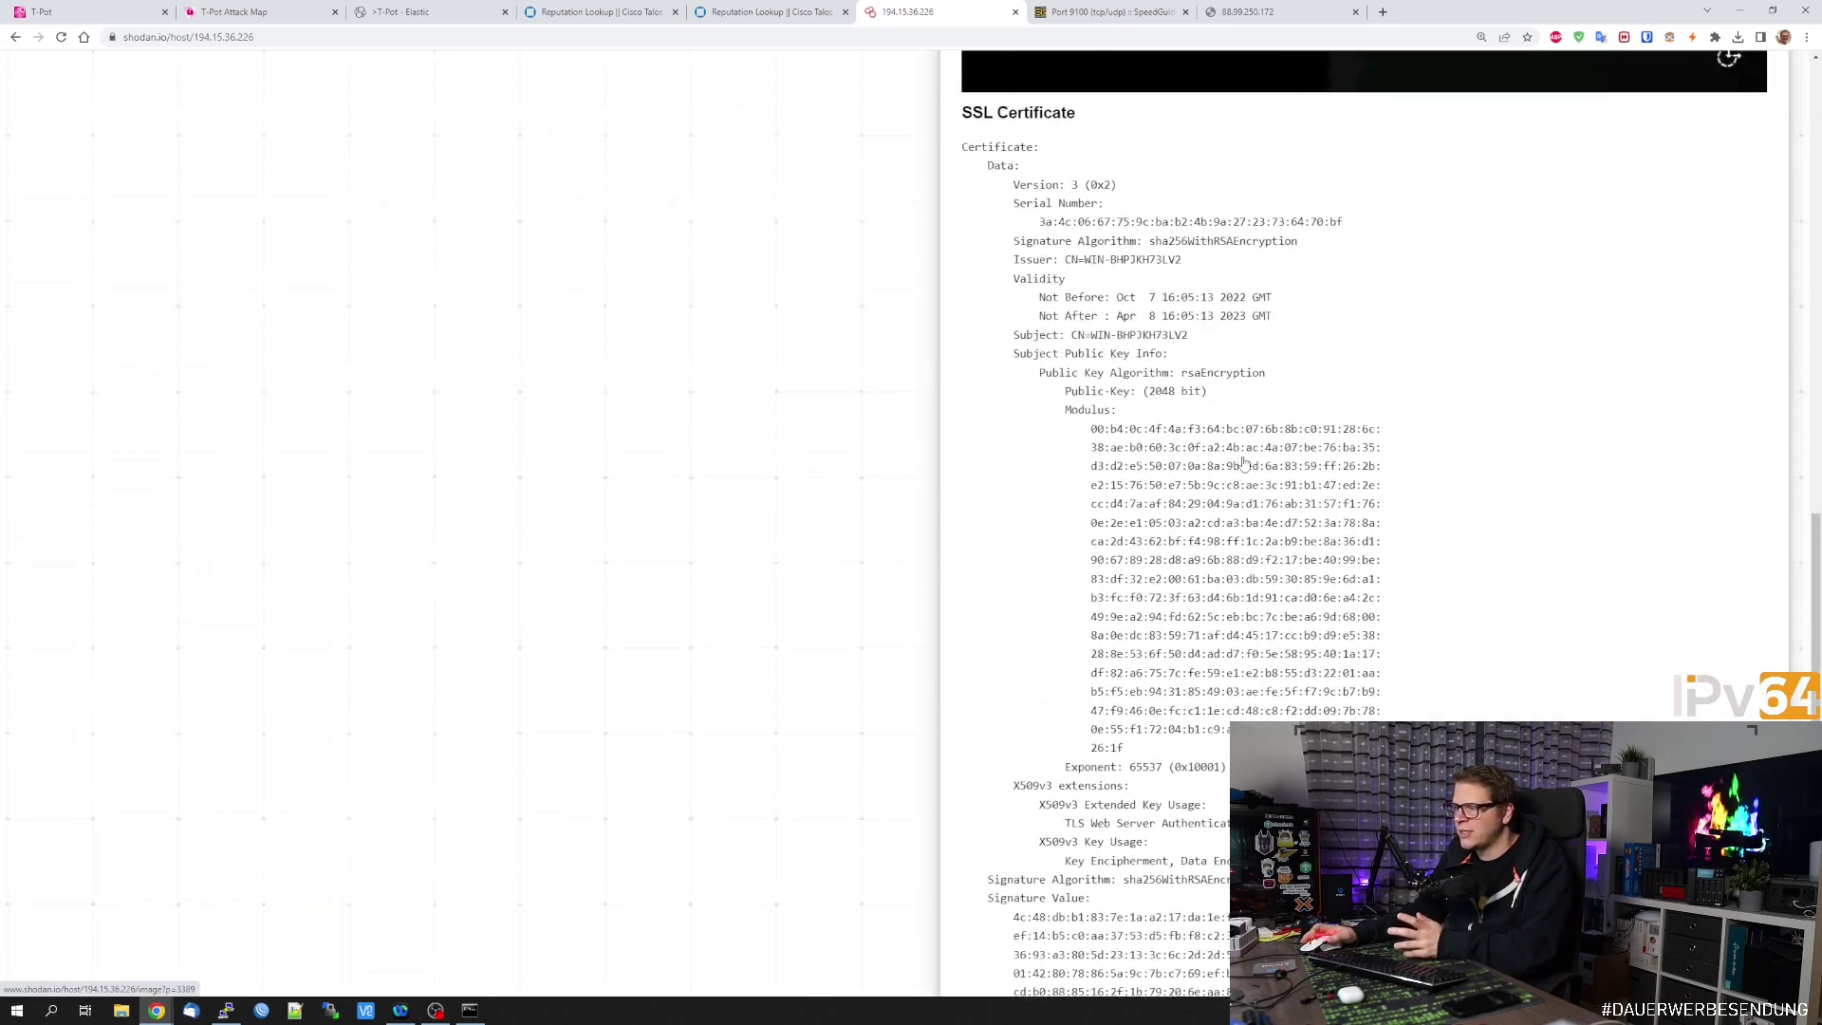
pyautogui.scroll(12, 1244, 464)
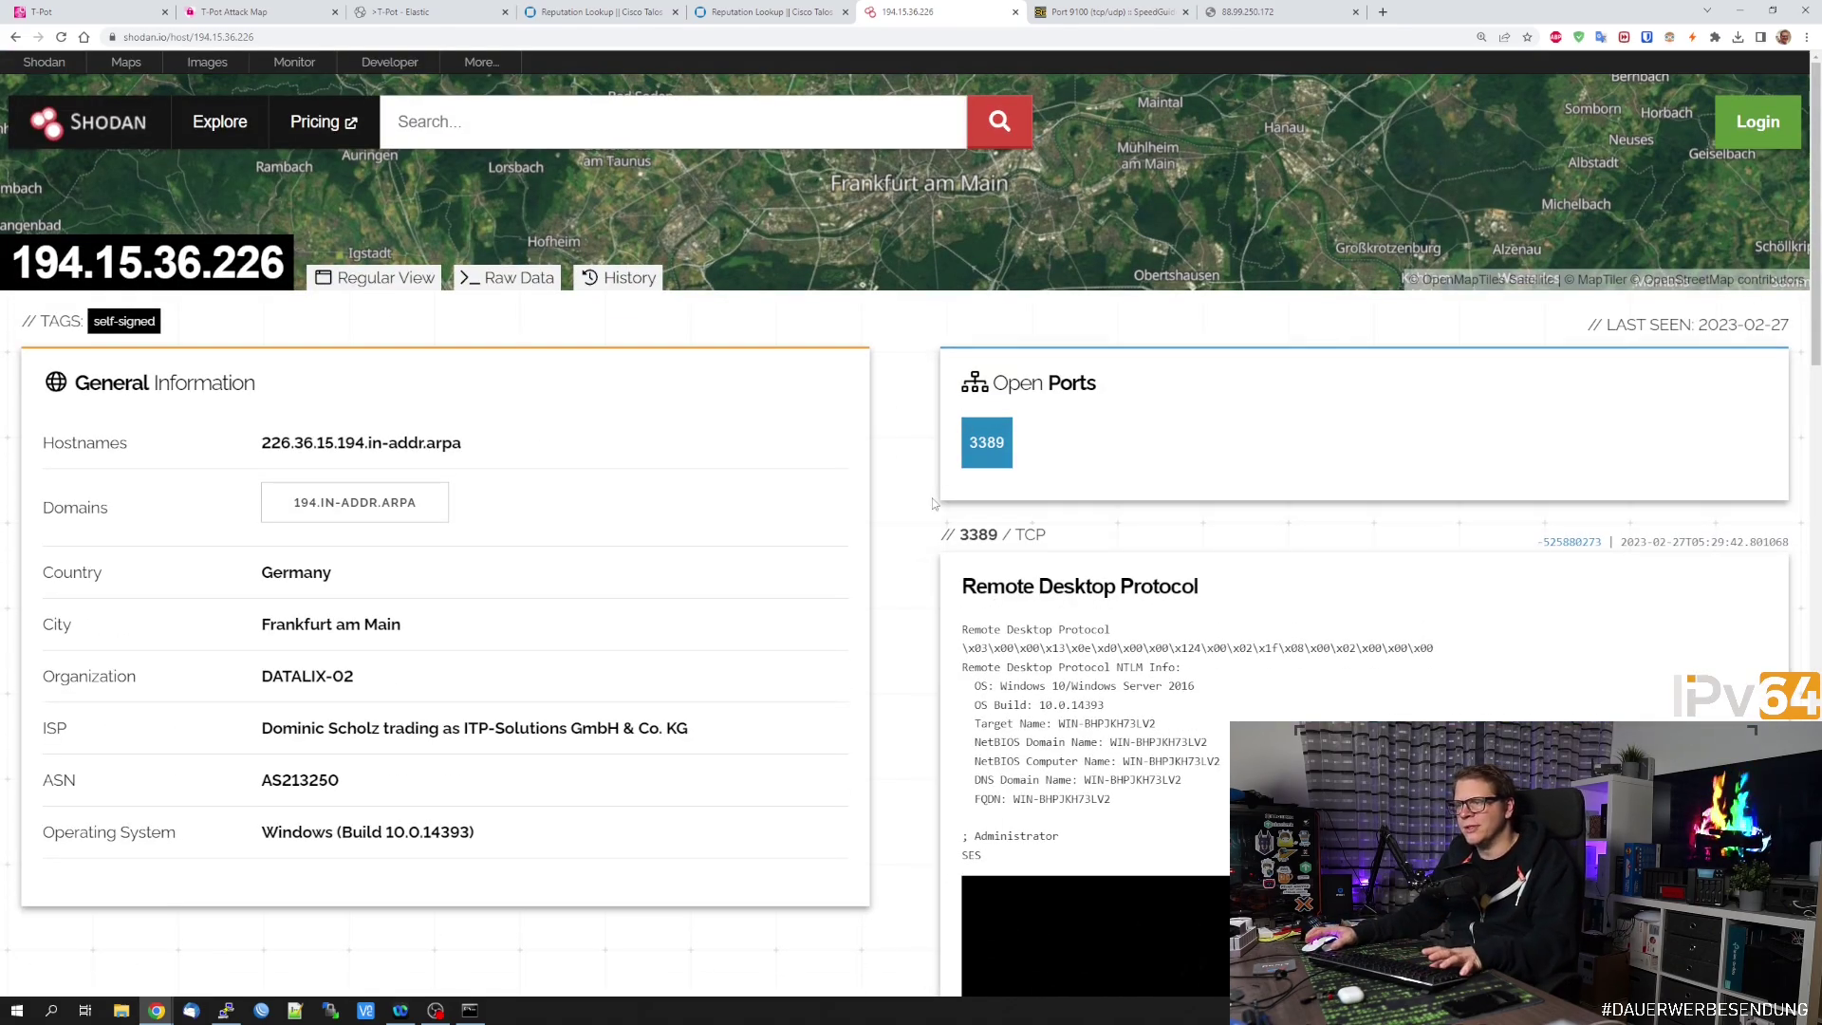
pyautogui.scroll(-2, 933, 503)
pyautogui.scroll(1, 900, 492)
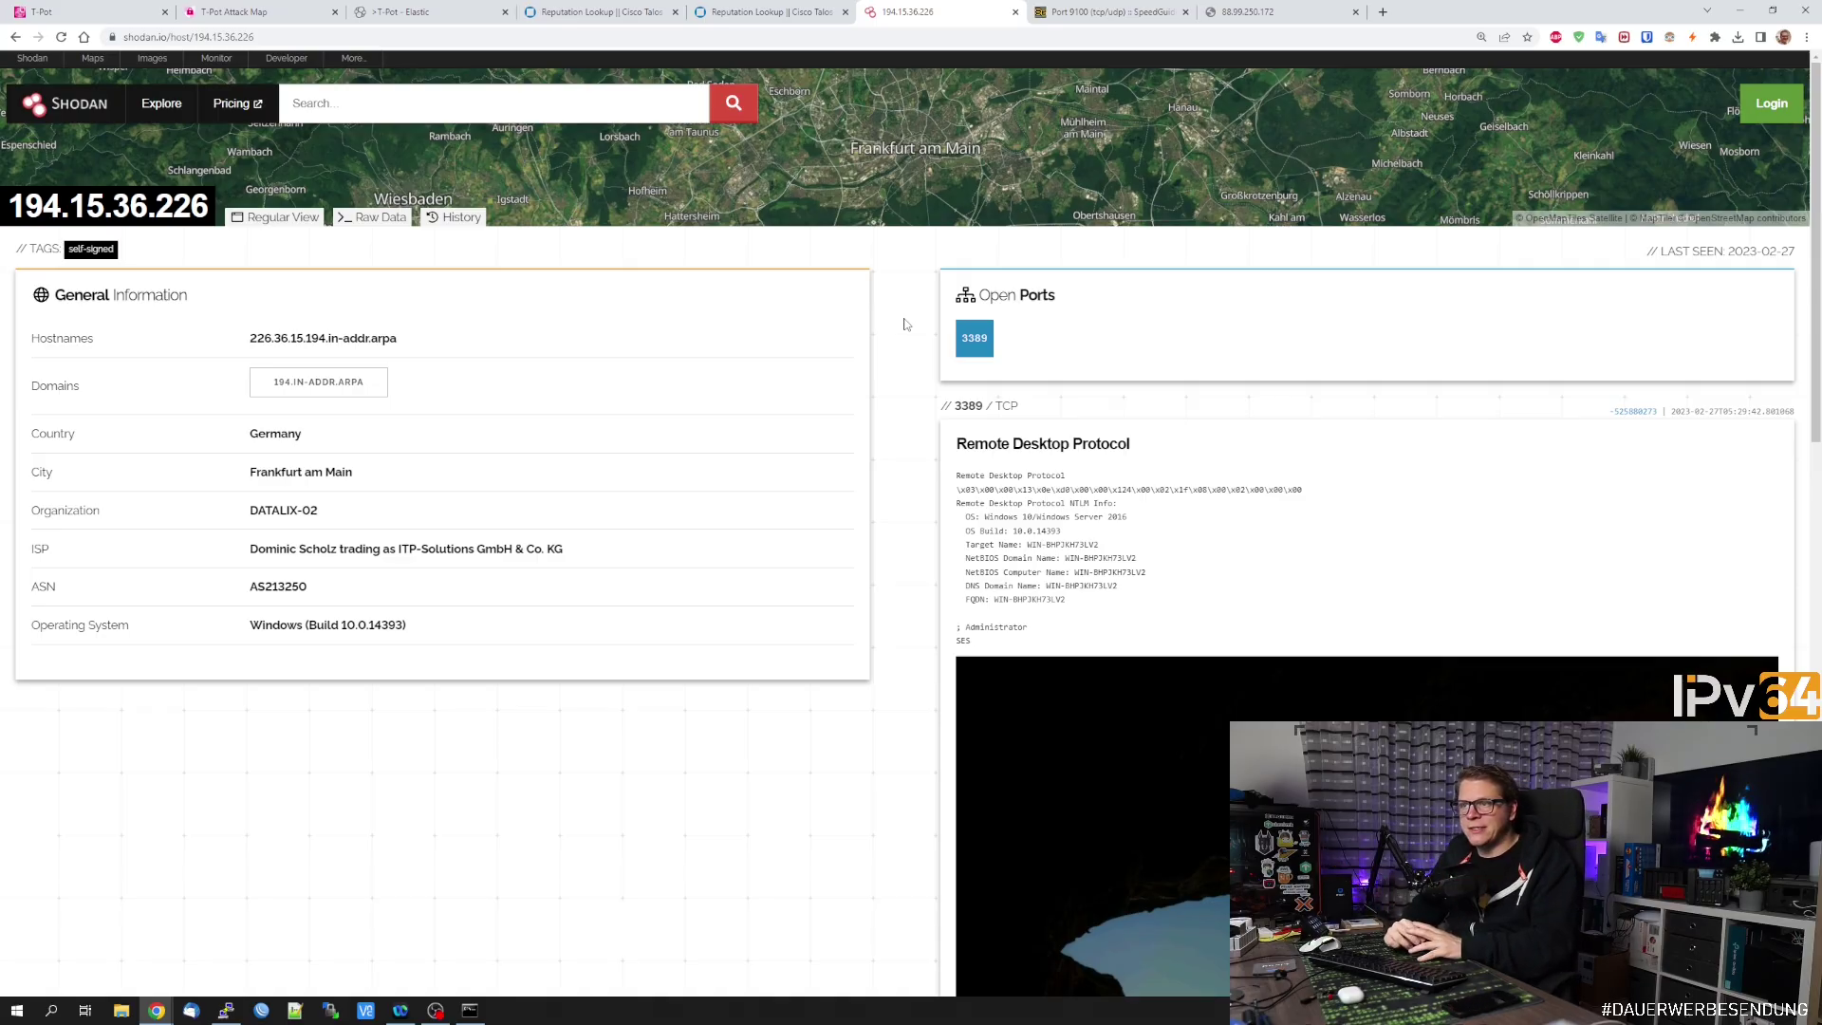
# - Return to Elastic, open the Cowrie dashboard from the dashboard list, and set its time range to This week
pyautogui.click(418, 12)
pyautogui.scroll(-6, 507, 383)
pyautogui.scroll(6, 565, 431)
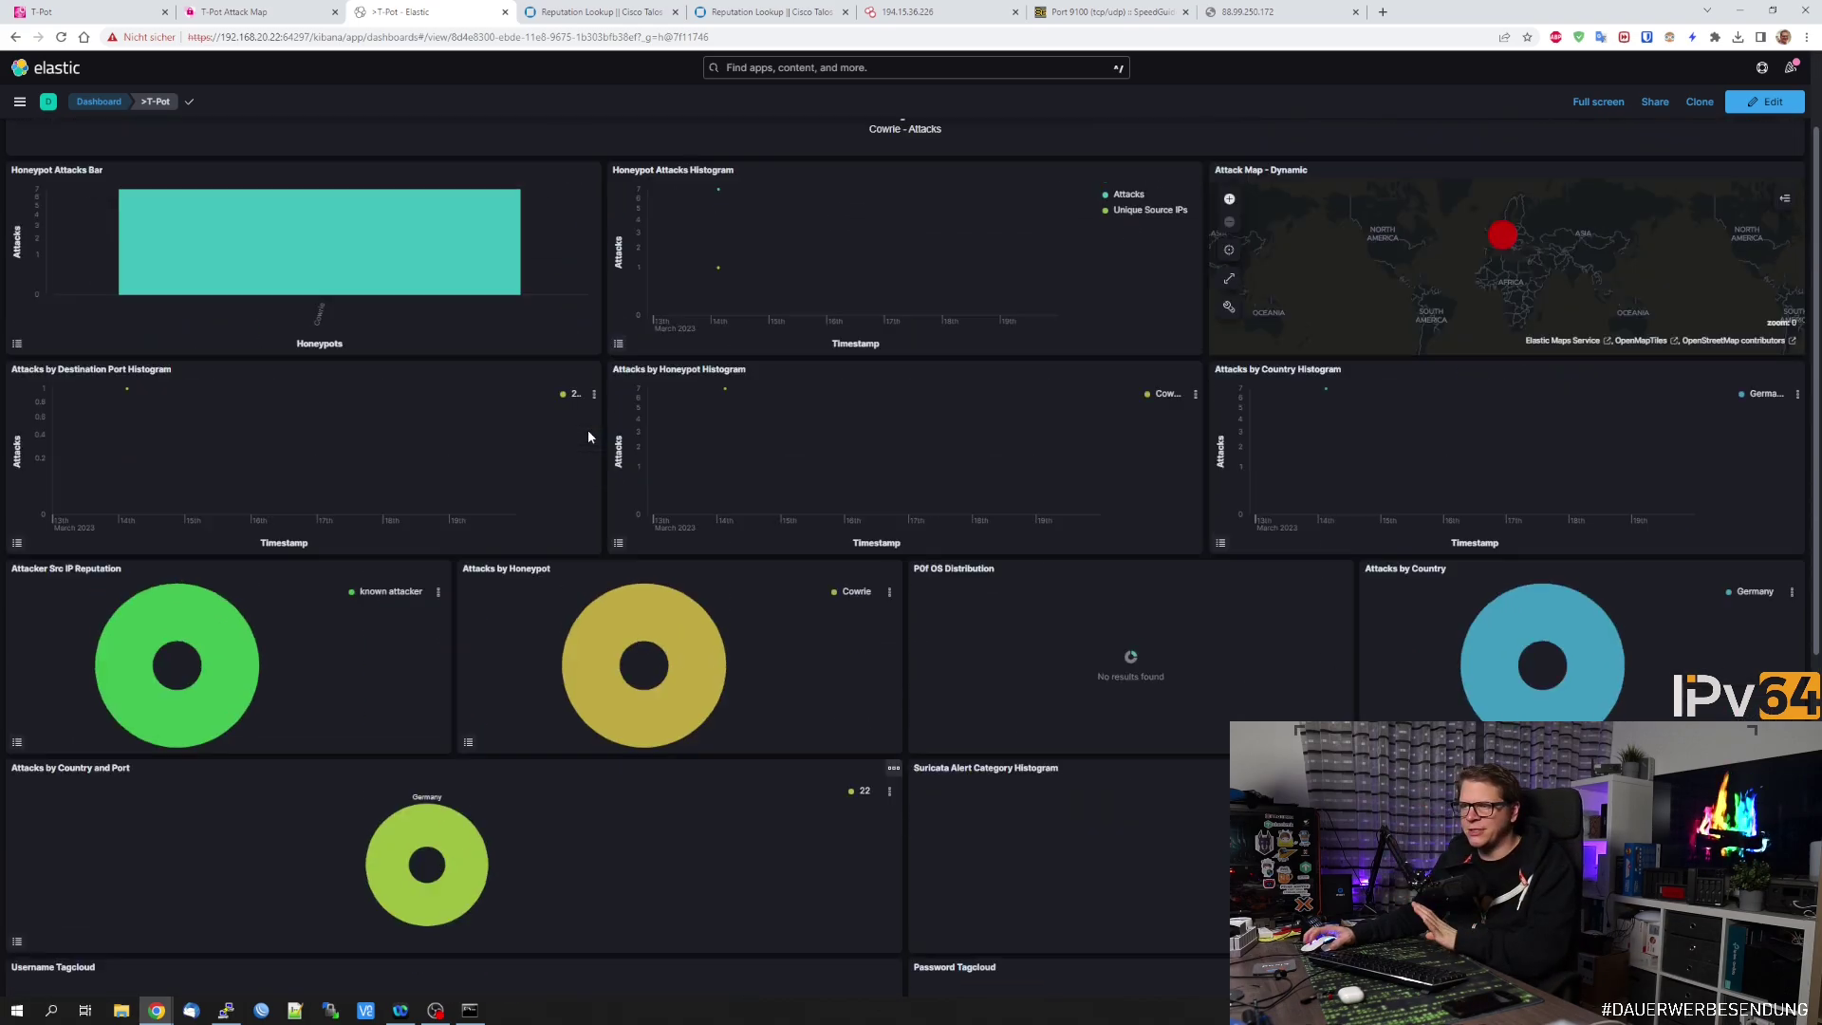
pyautogui.click(99, 102)
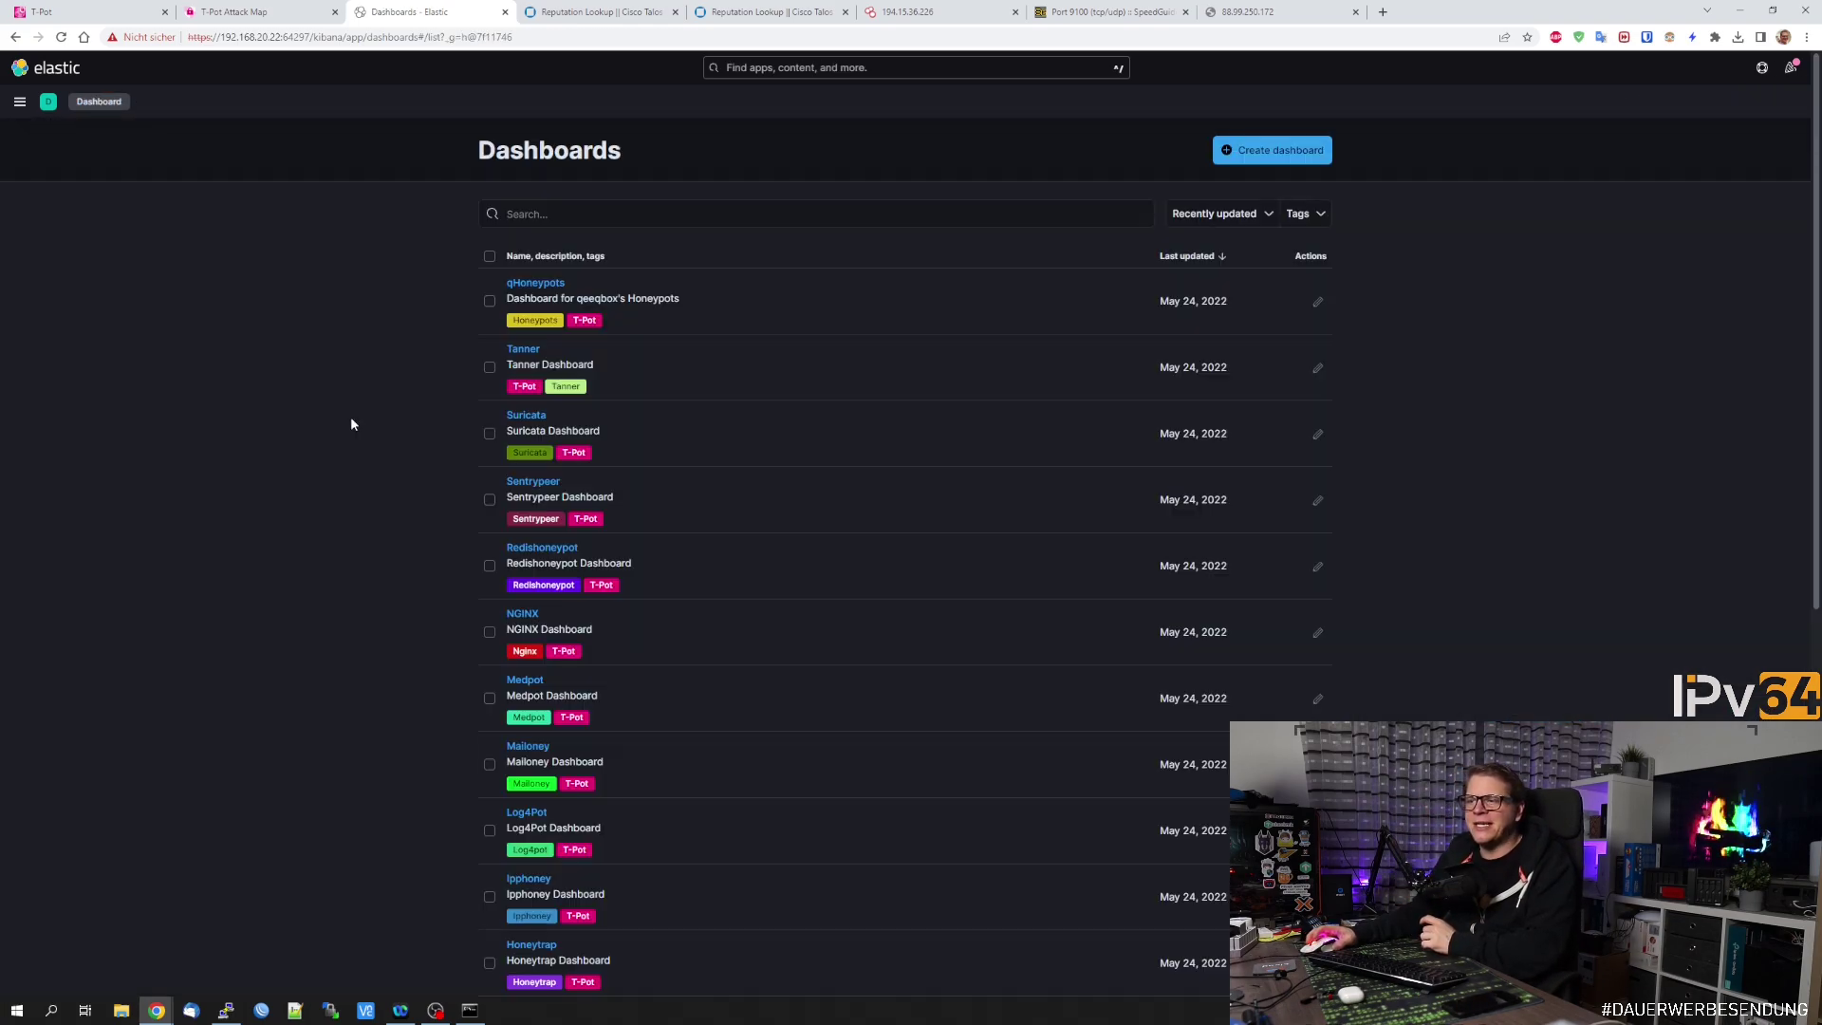
pyautogui.scroll(-7, 755, 561)
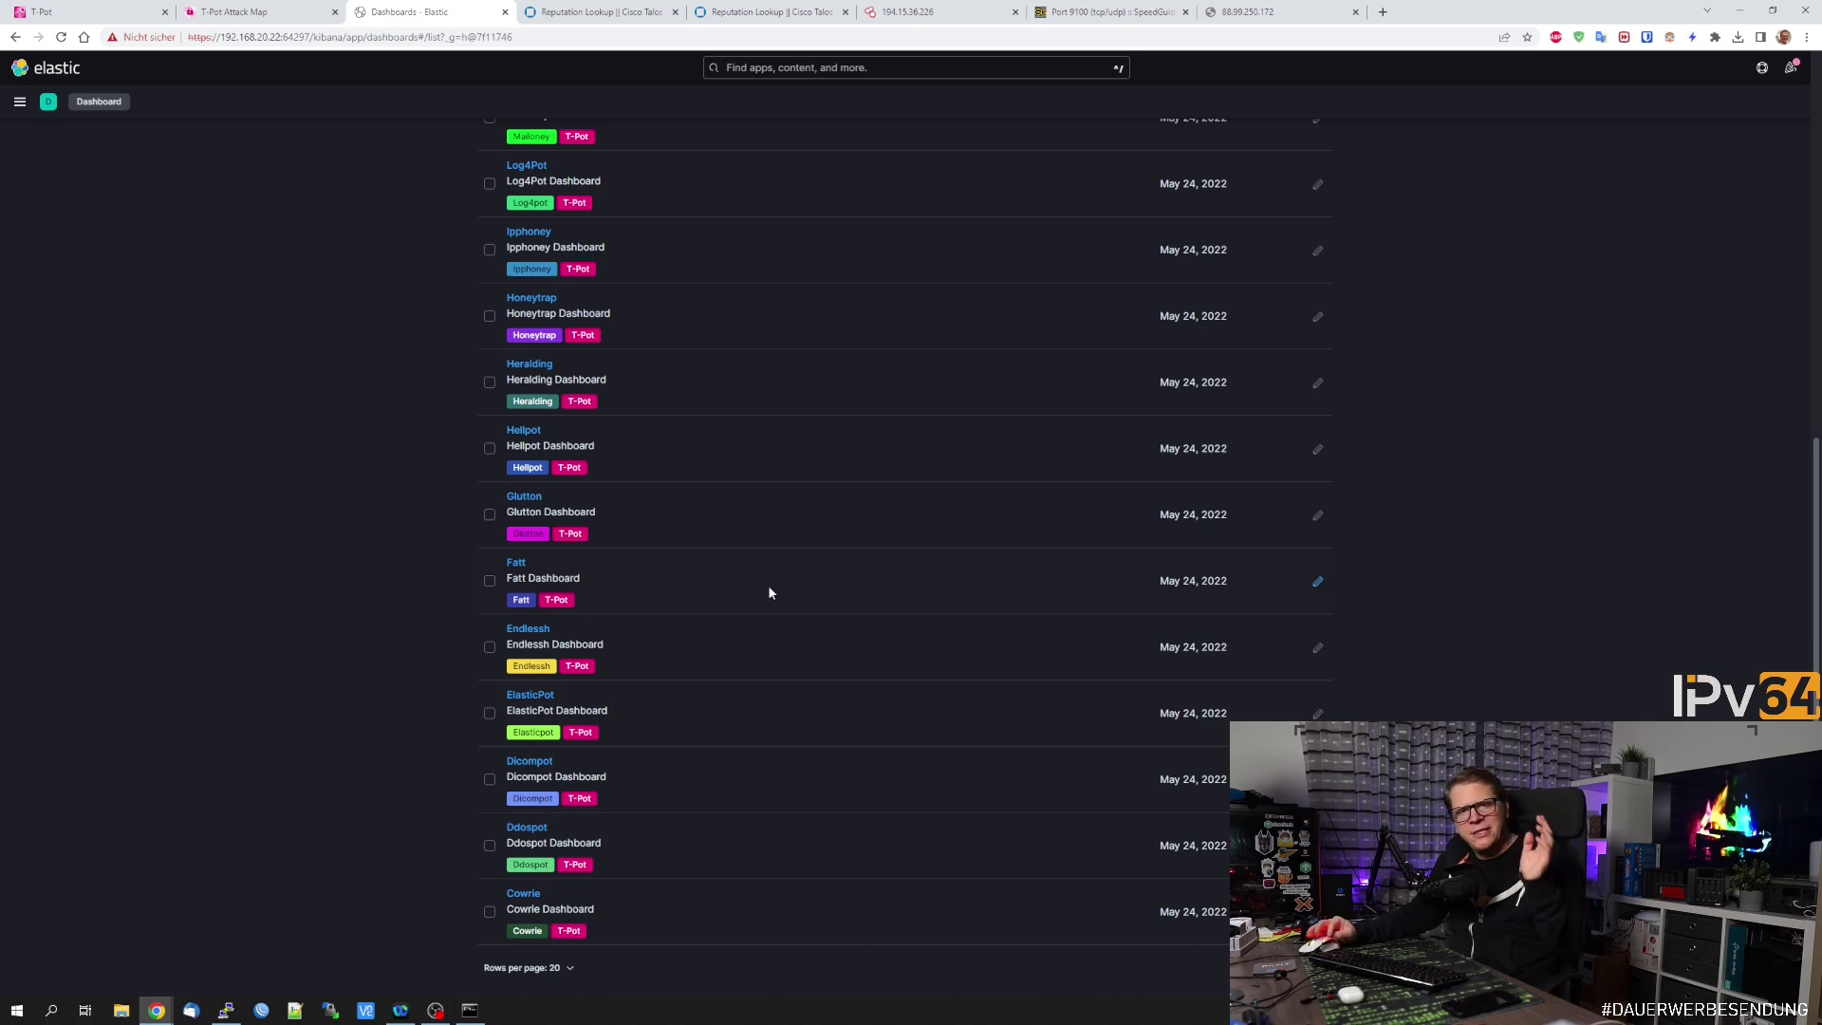
pyautogui.click(524, 894)
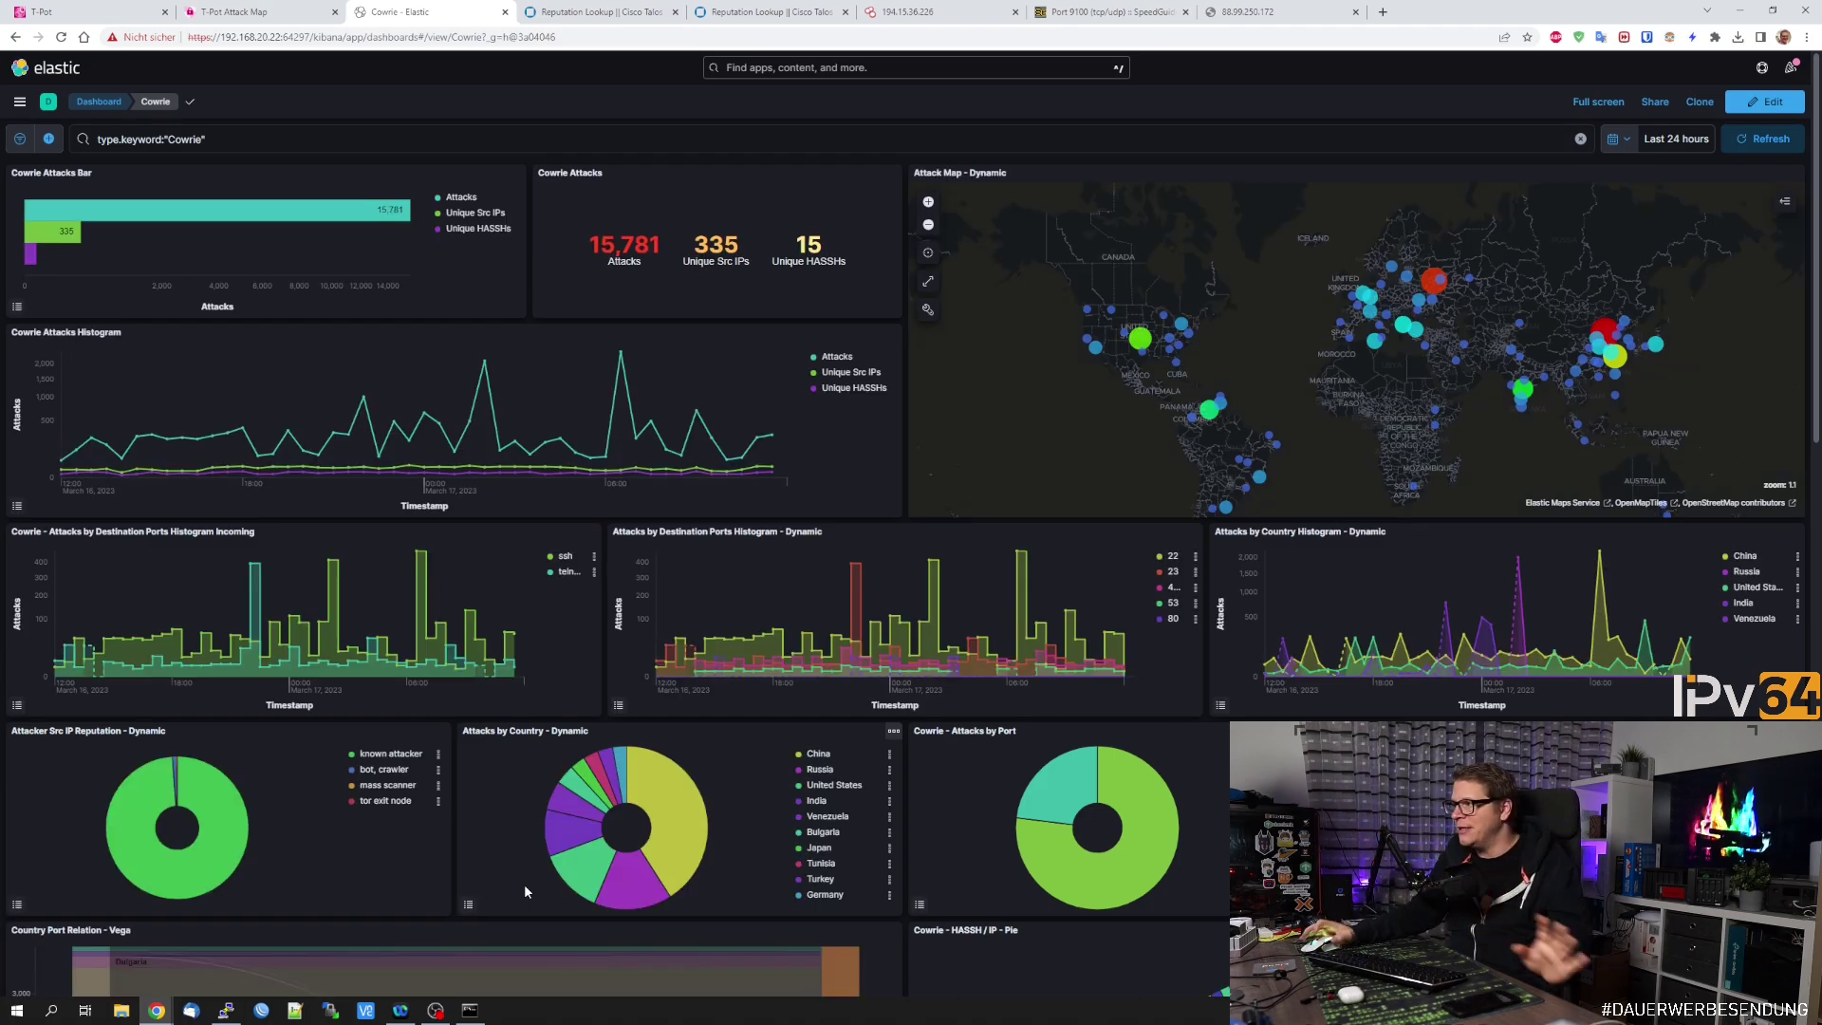
pyautogui.click(1618, 138)
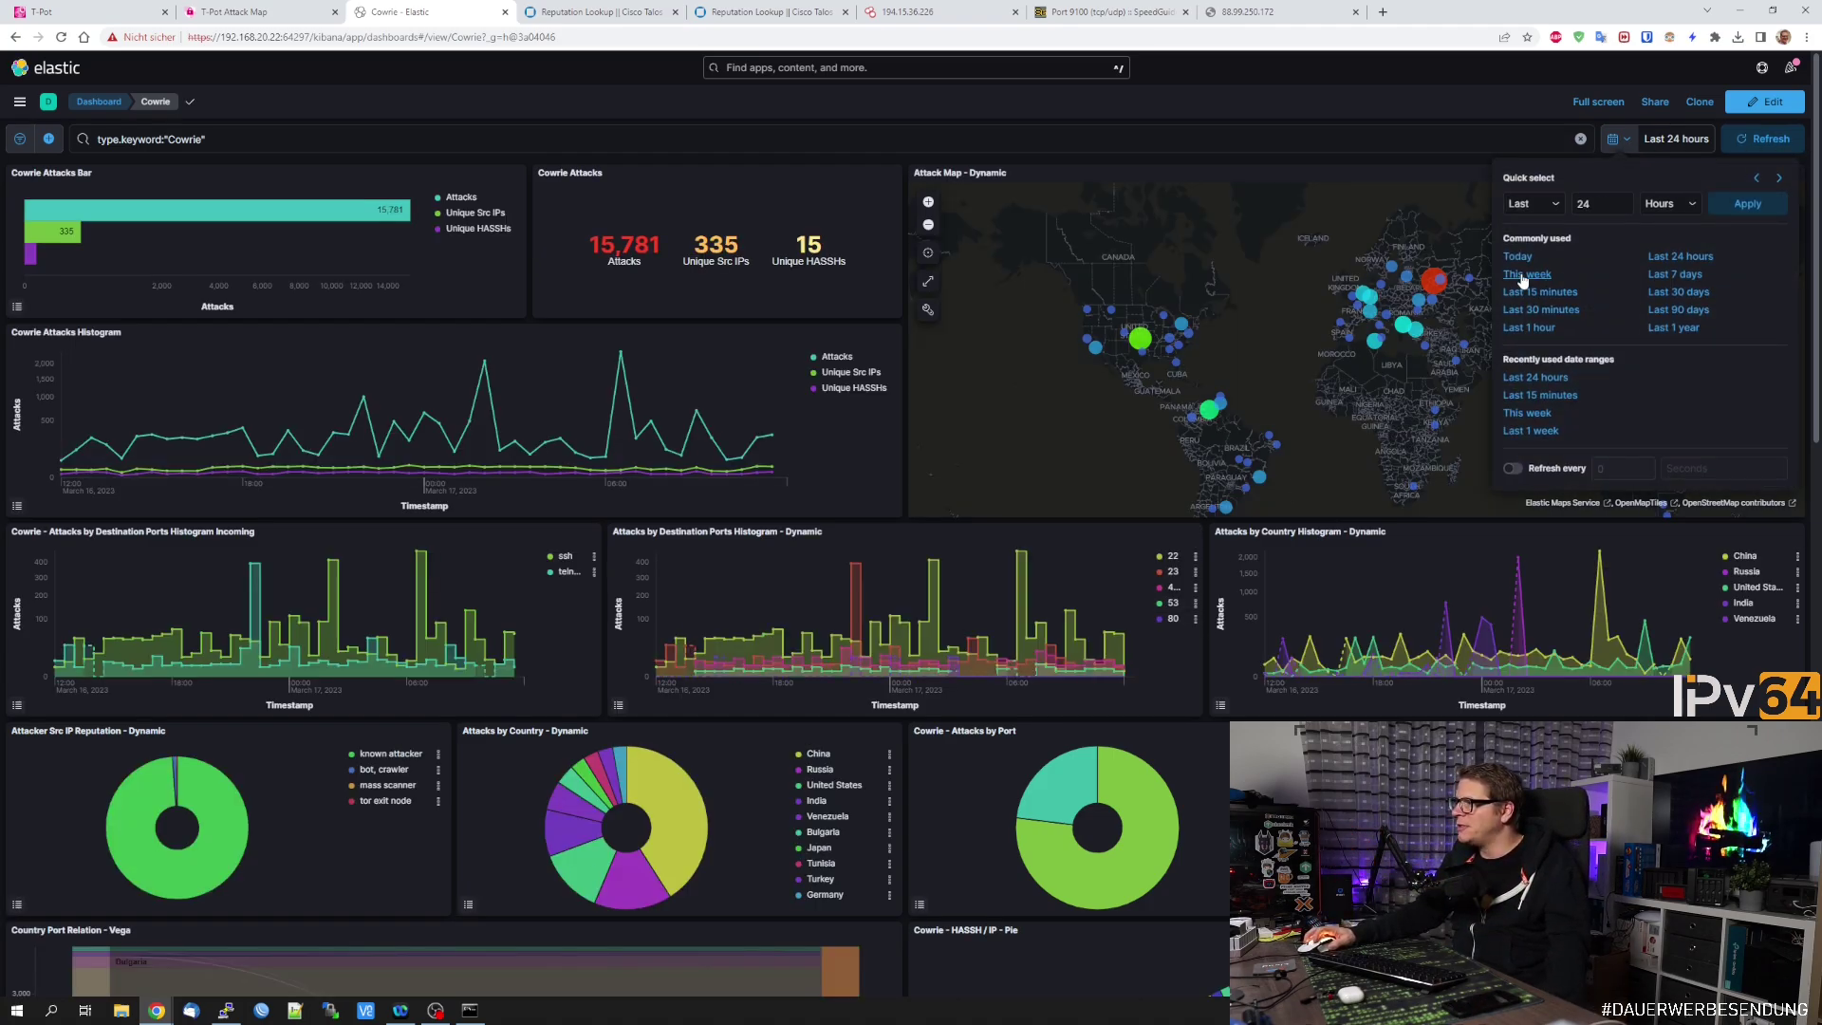
pyautogui.click(1665, 251)
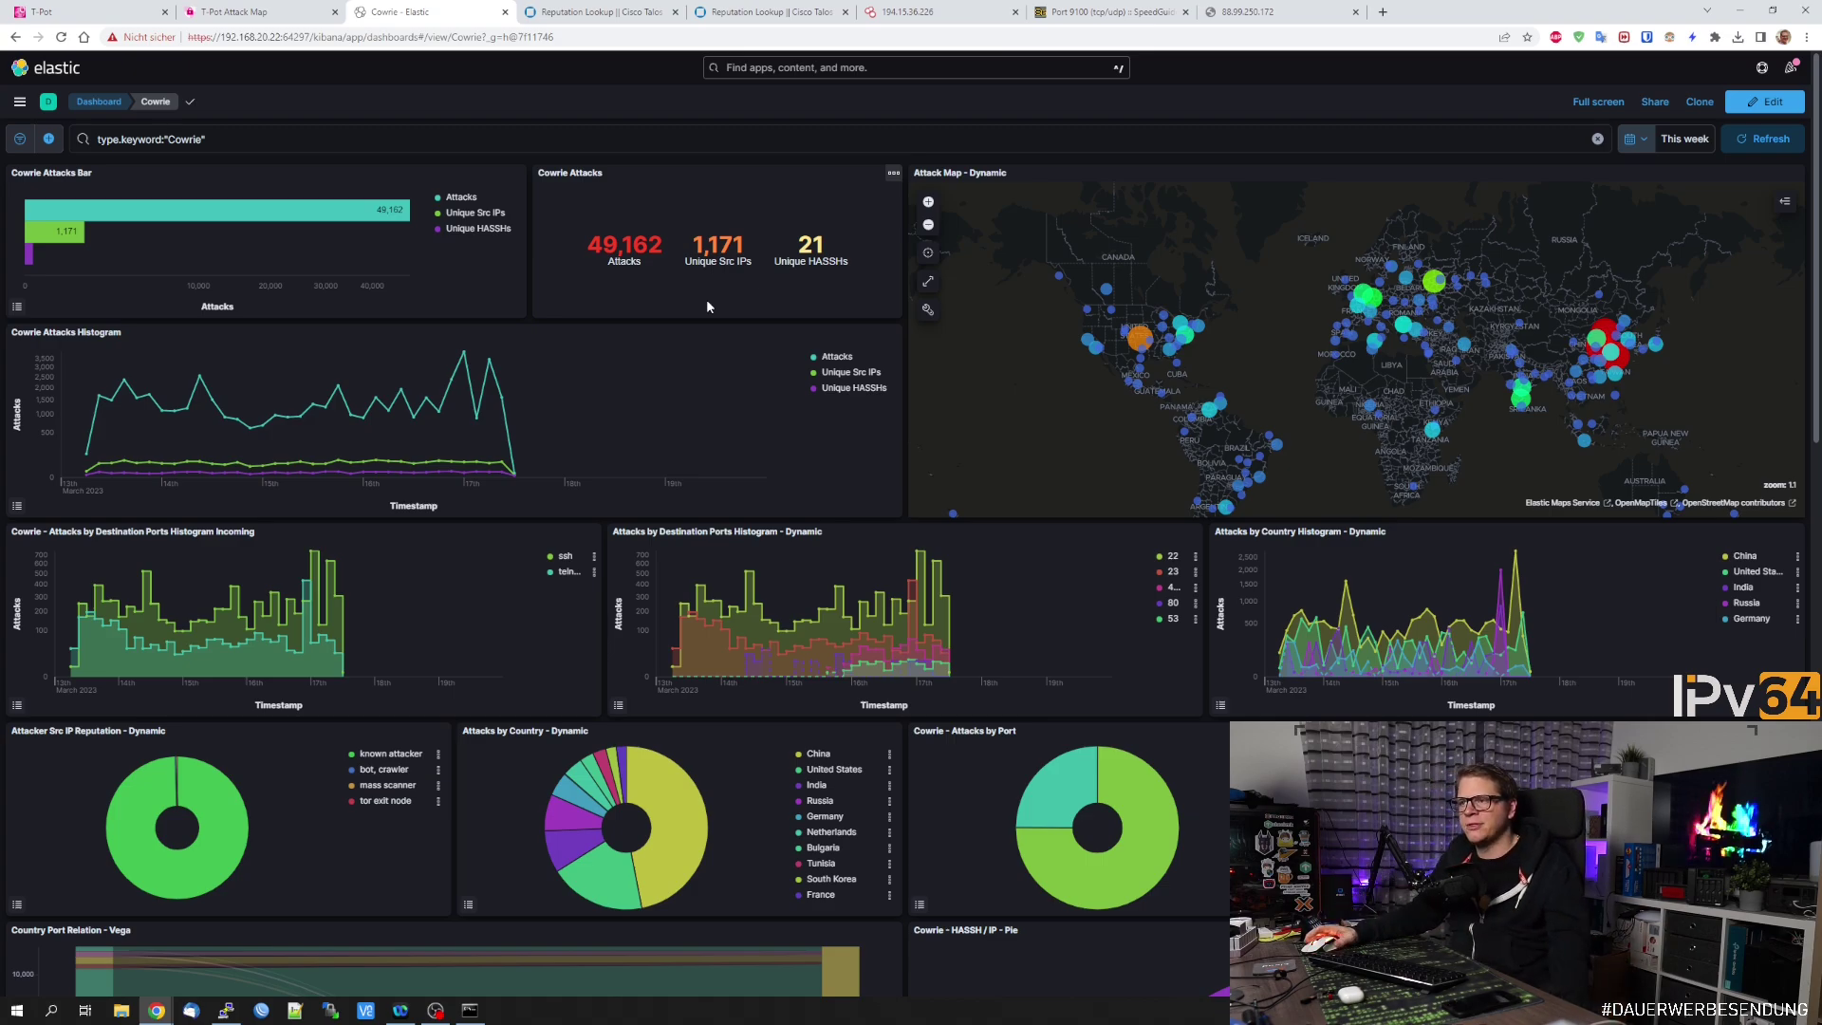
# - Examine the Cowrie username and password tag clouds, the top-10 attacker tables, and the attackers' command line inputs
pyautogui.scroll(-9, 706, 300)
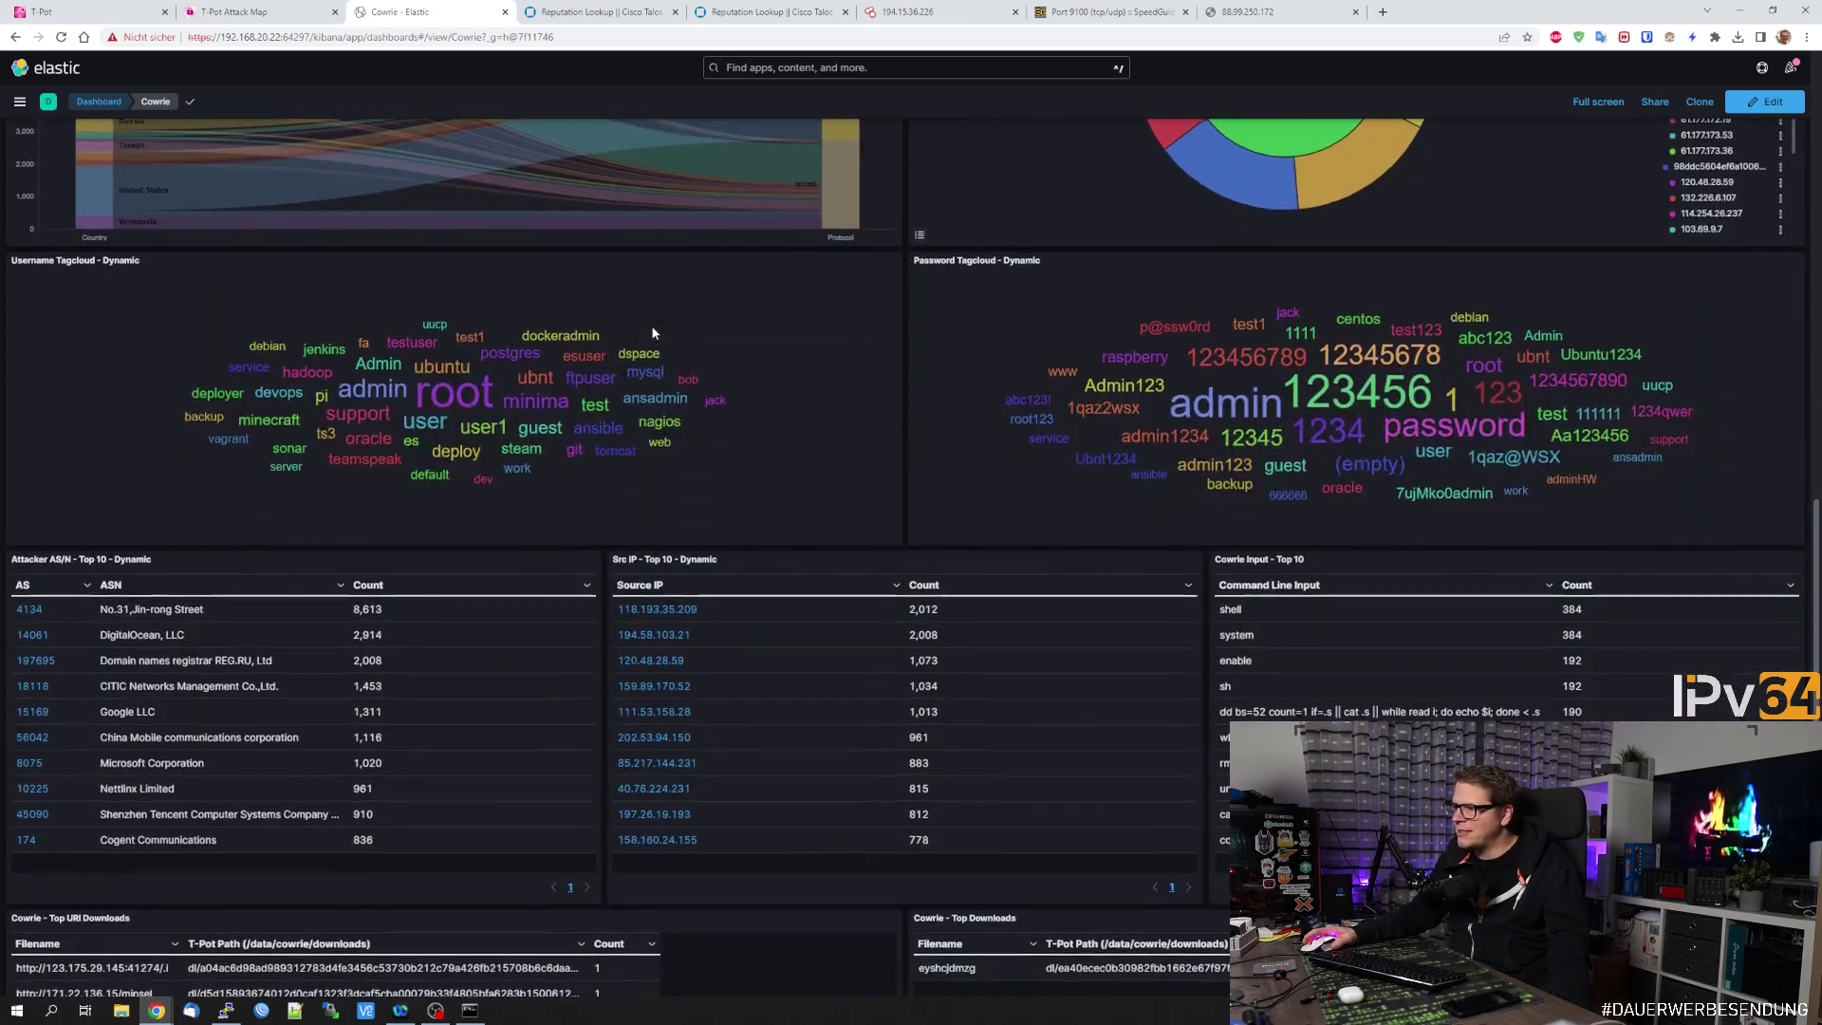
pyautogui.scroll(-3, 652, 332)
pyautogui.scroll(3, 650, 351)
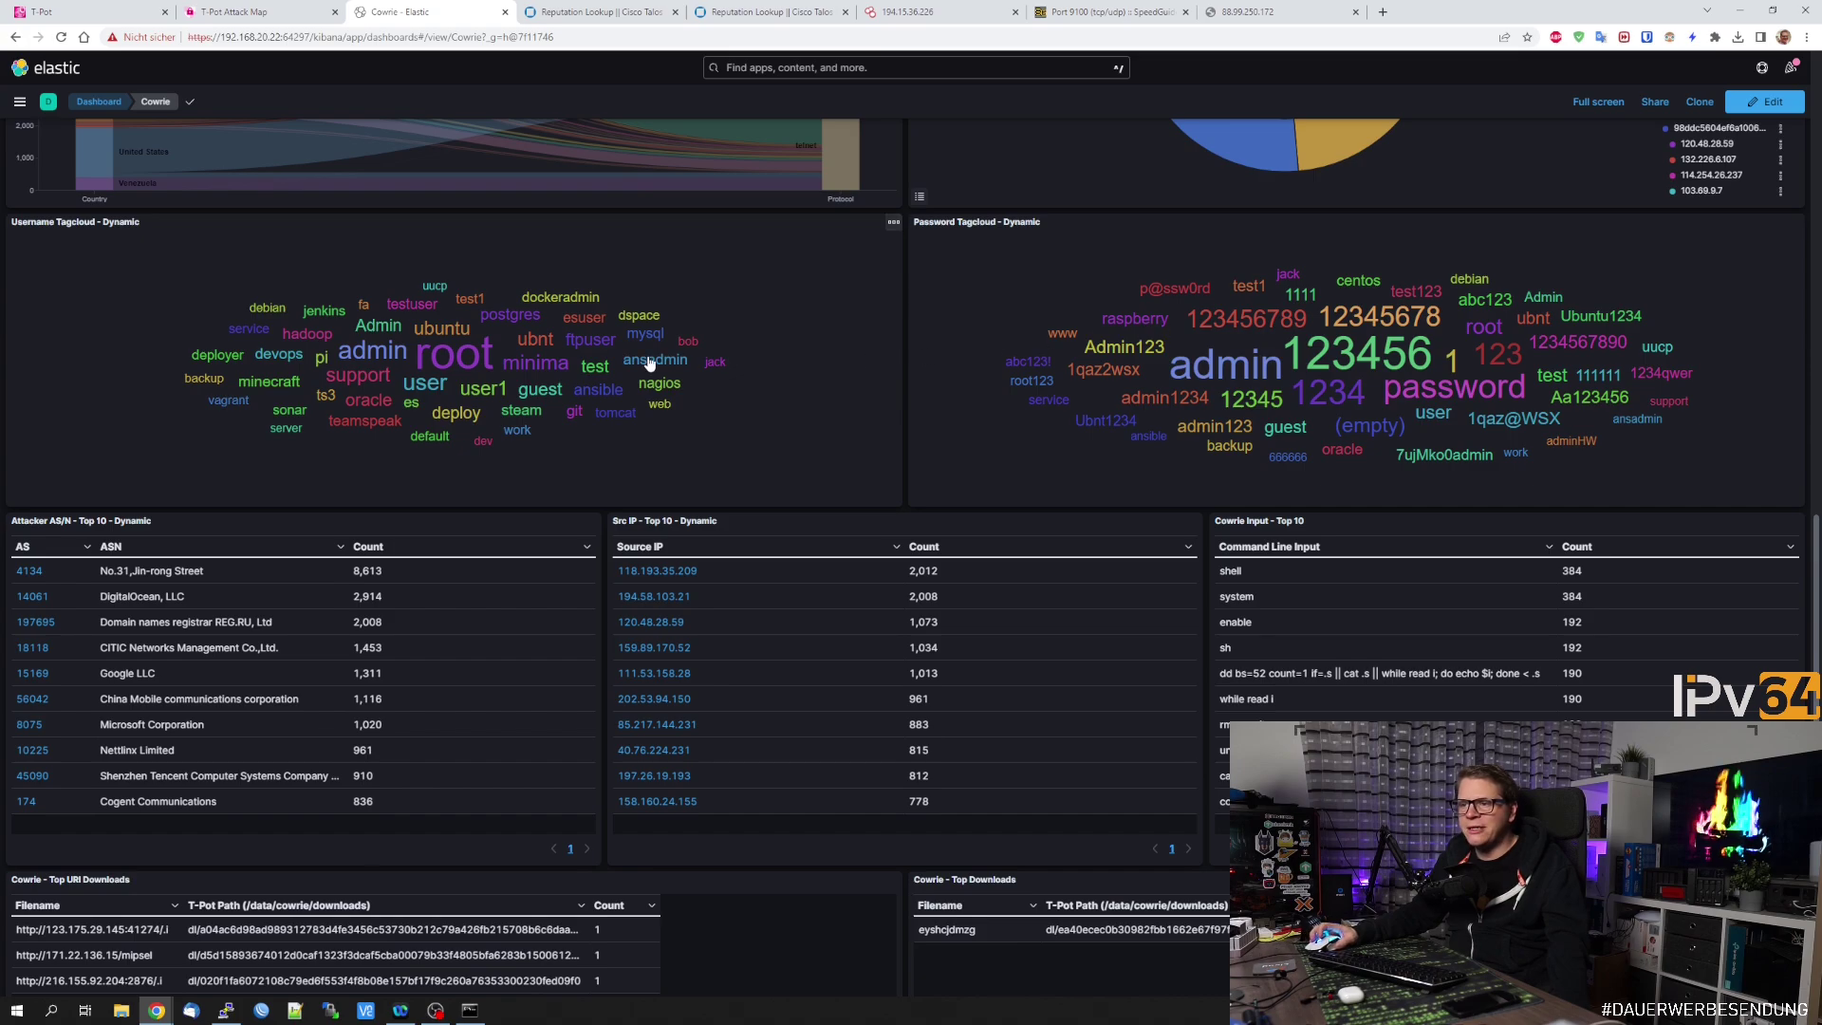
pyautogui.scroll(-2, 655, 353)
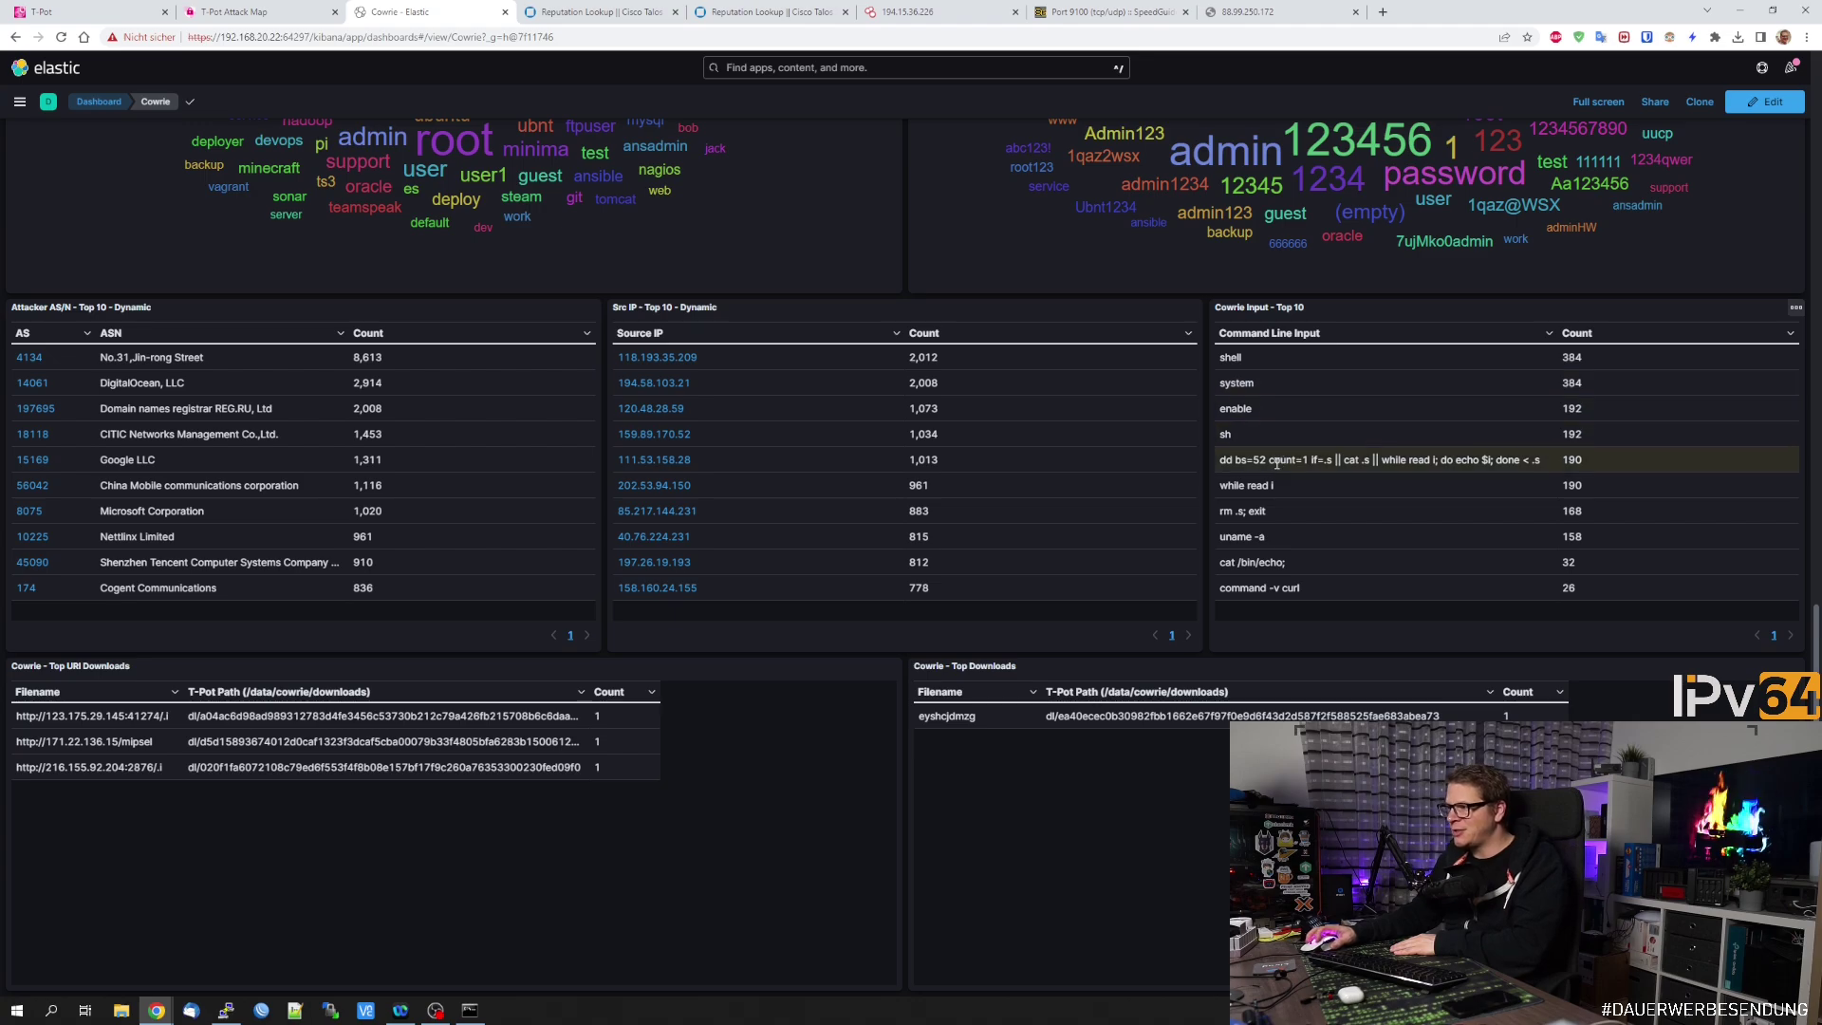
pyautogui.moveTo(1222, 464)
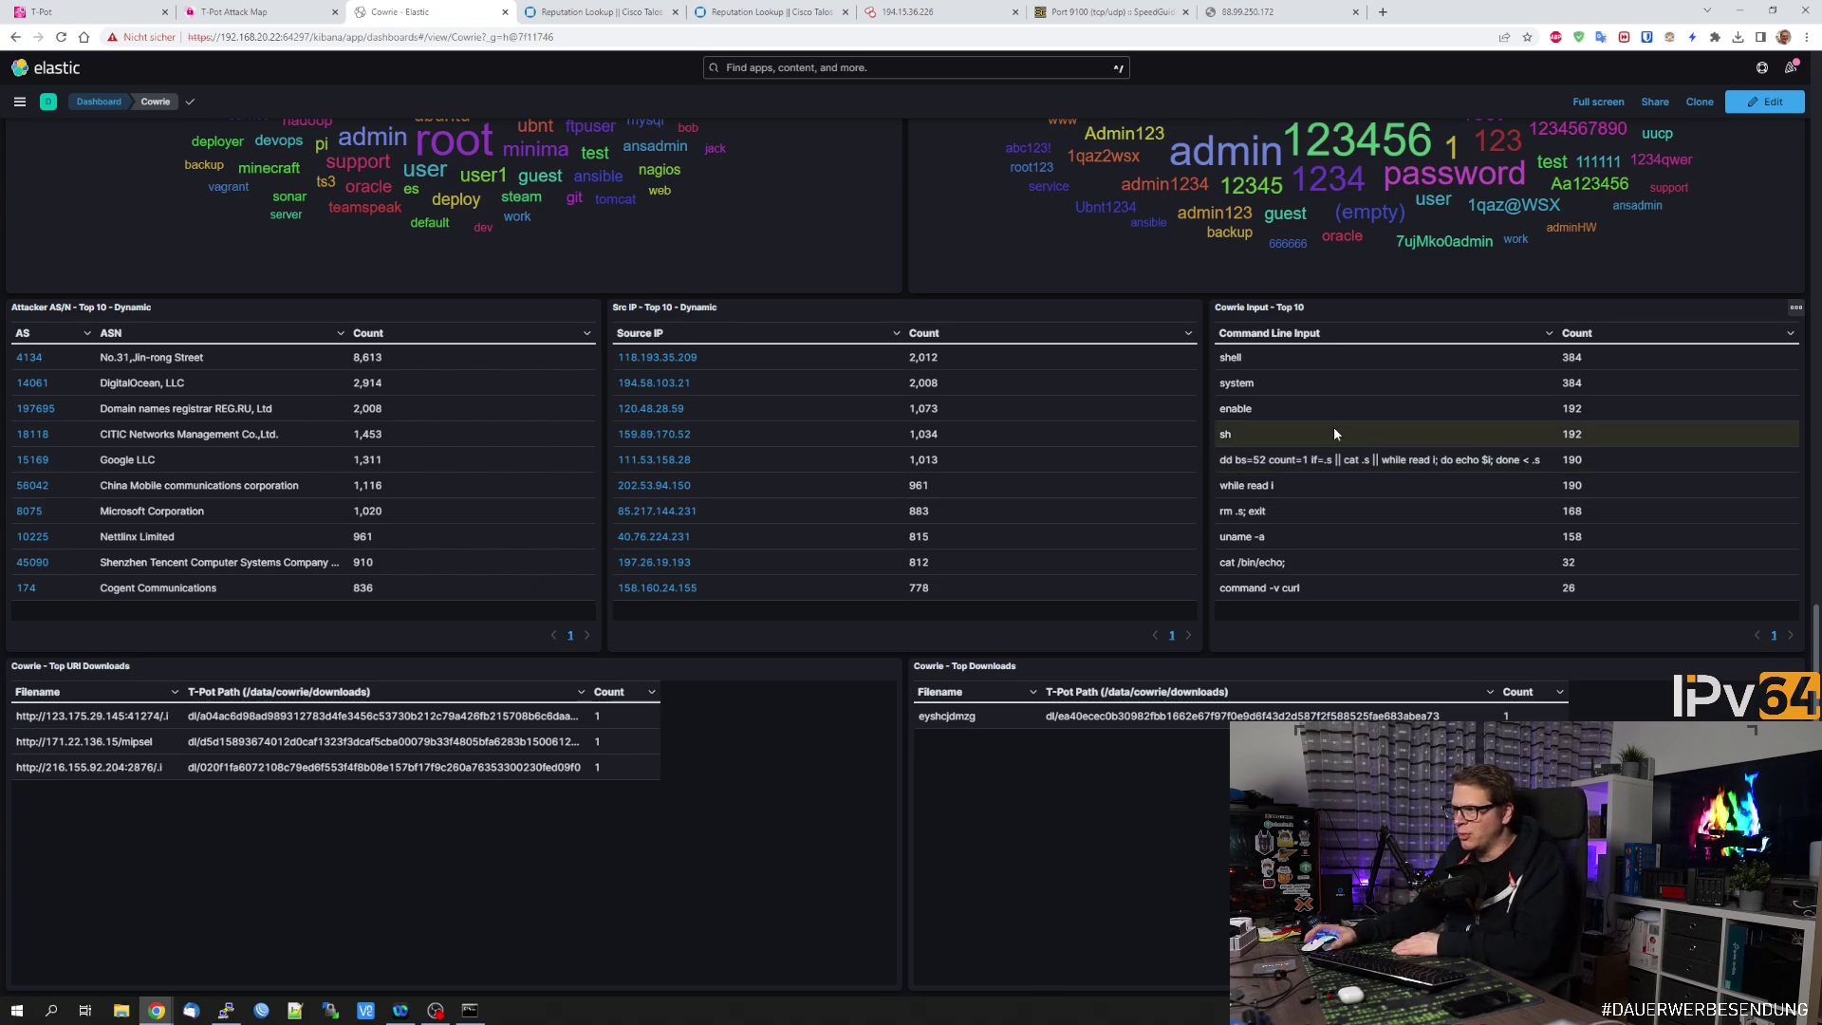
# - Filter the Cowrie dashboard for the tor exit node value in the attacker source IP reputation chart
pyautogui.moveTo(1276, 413)
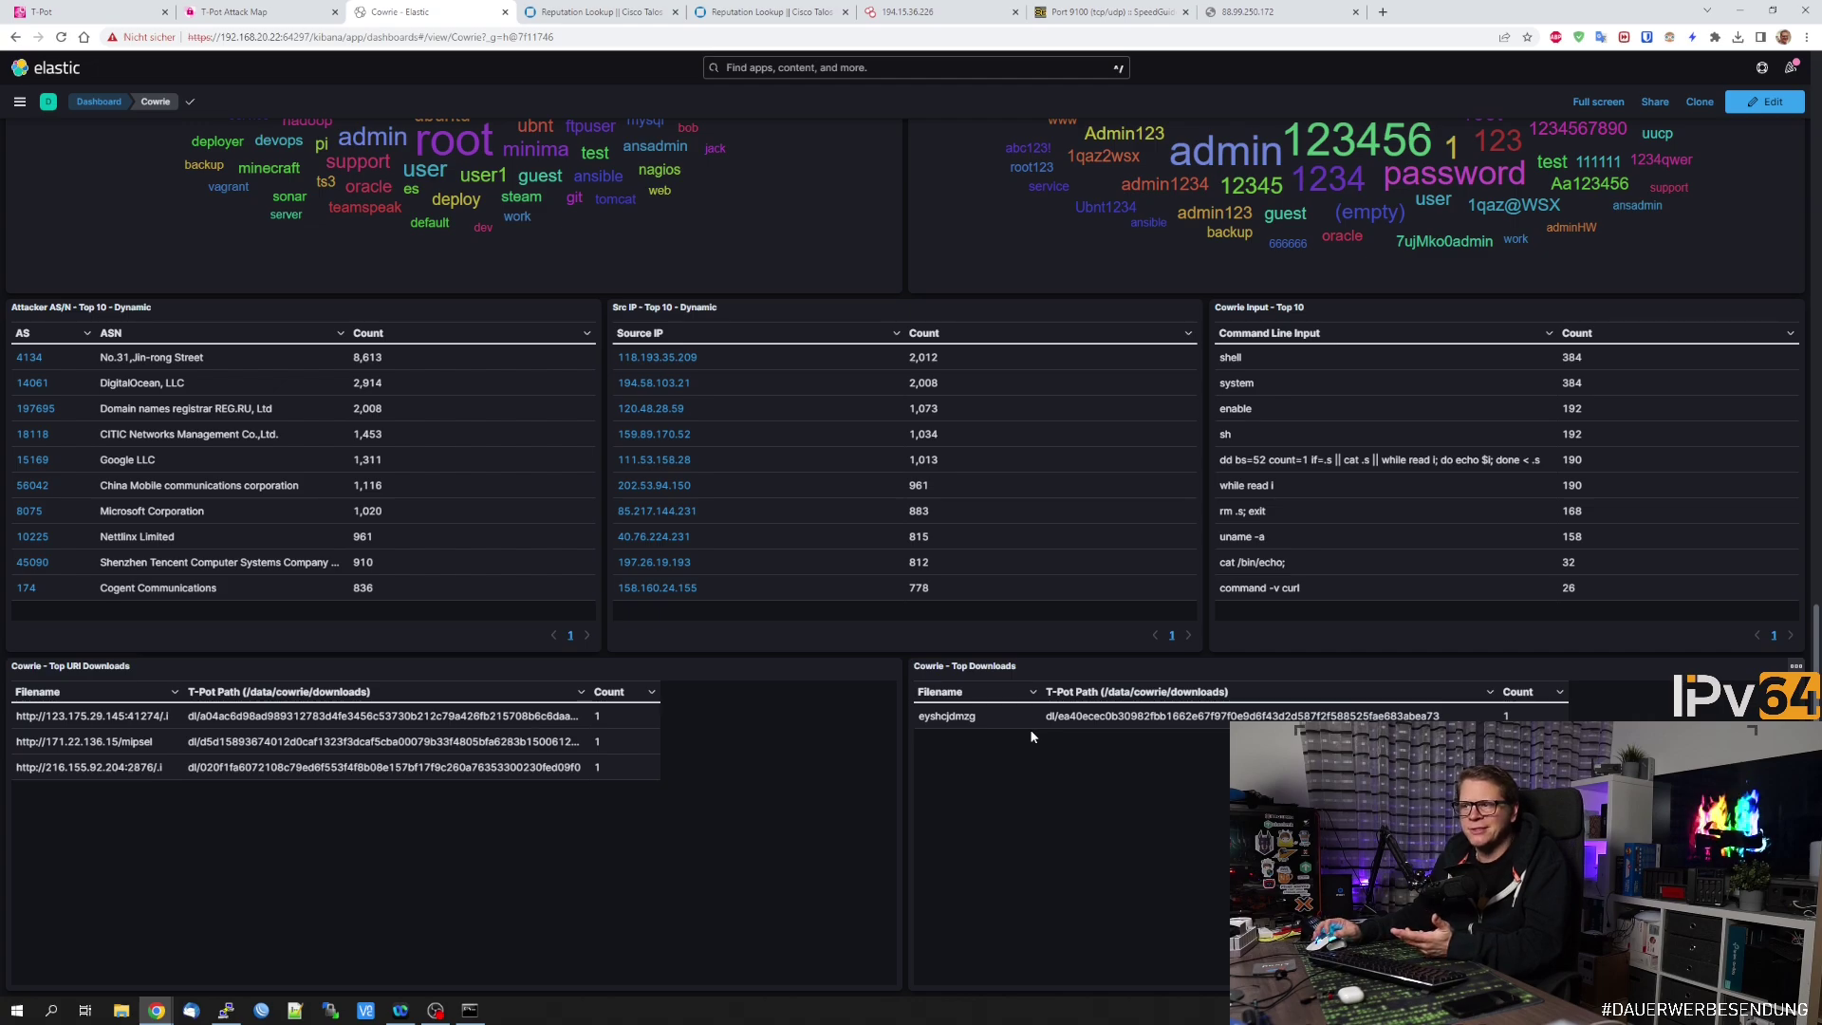
pyautogui.scroll(12, 1031, 733)
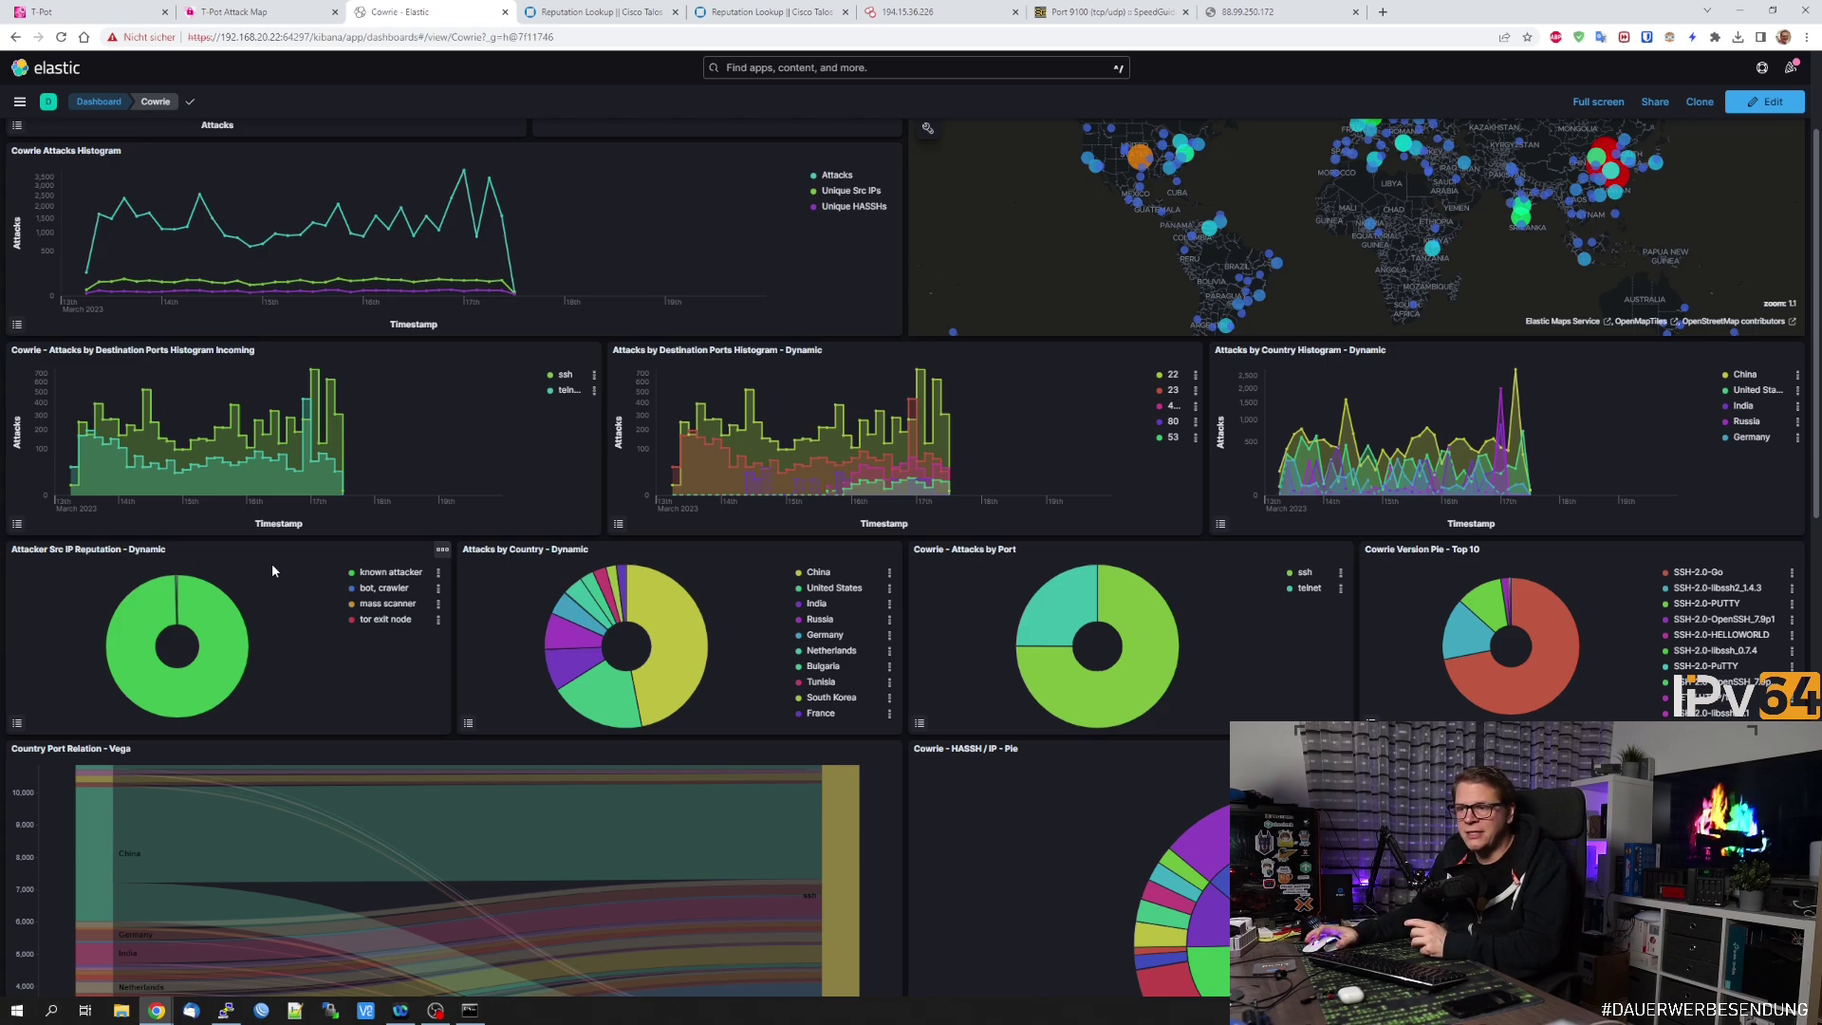
pyautogui.scroll(-1, 277, 576)
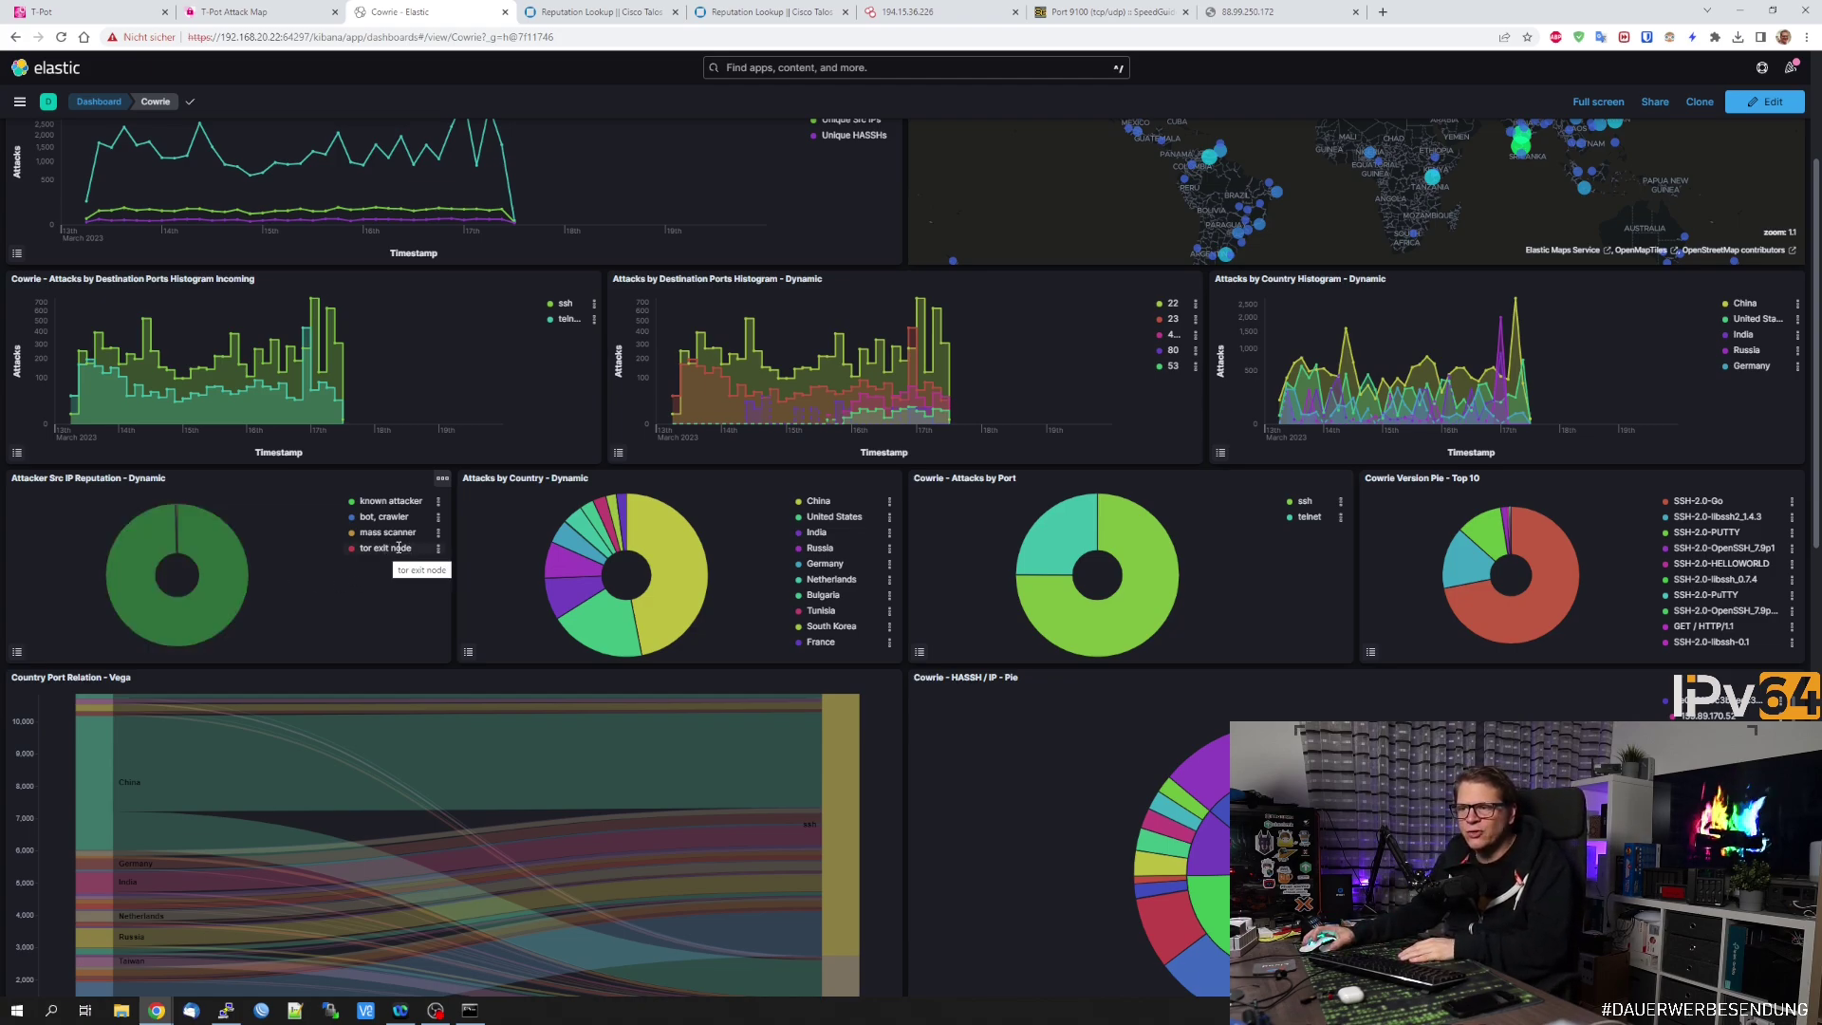
pyautogui.click(439, 548)
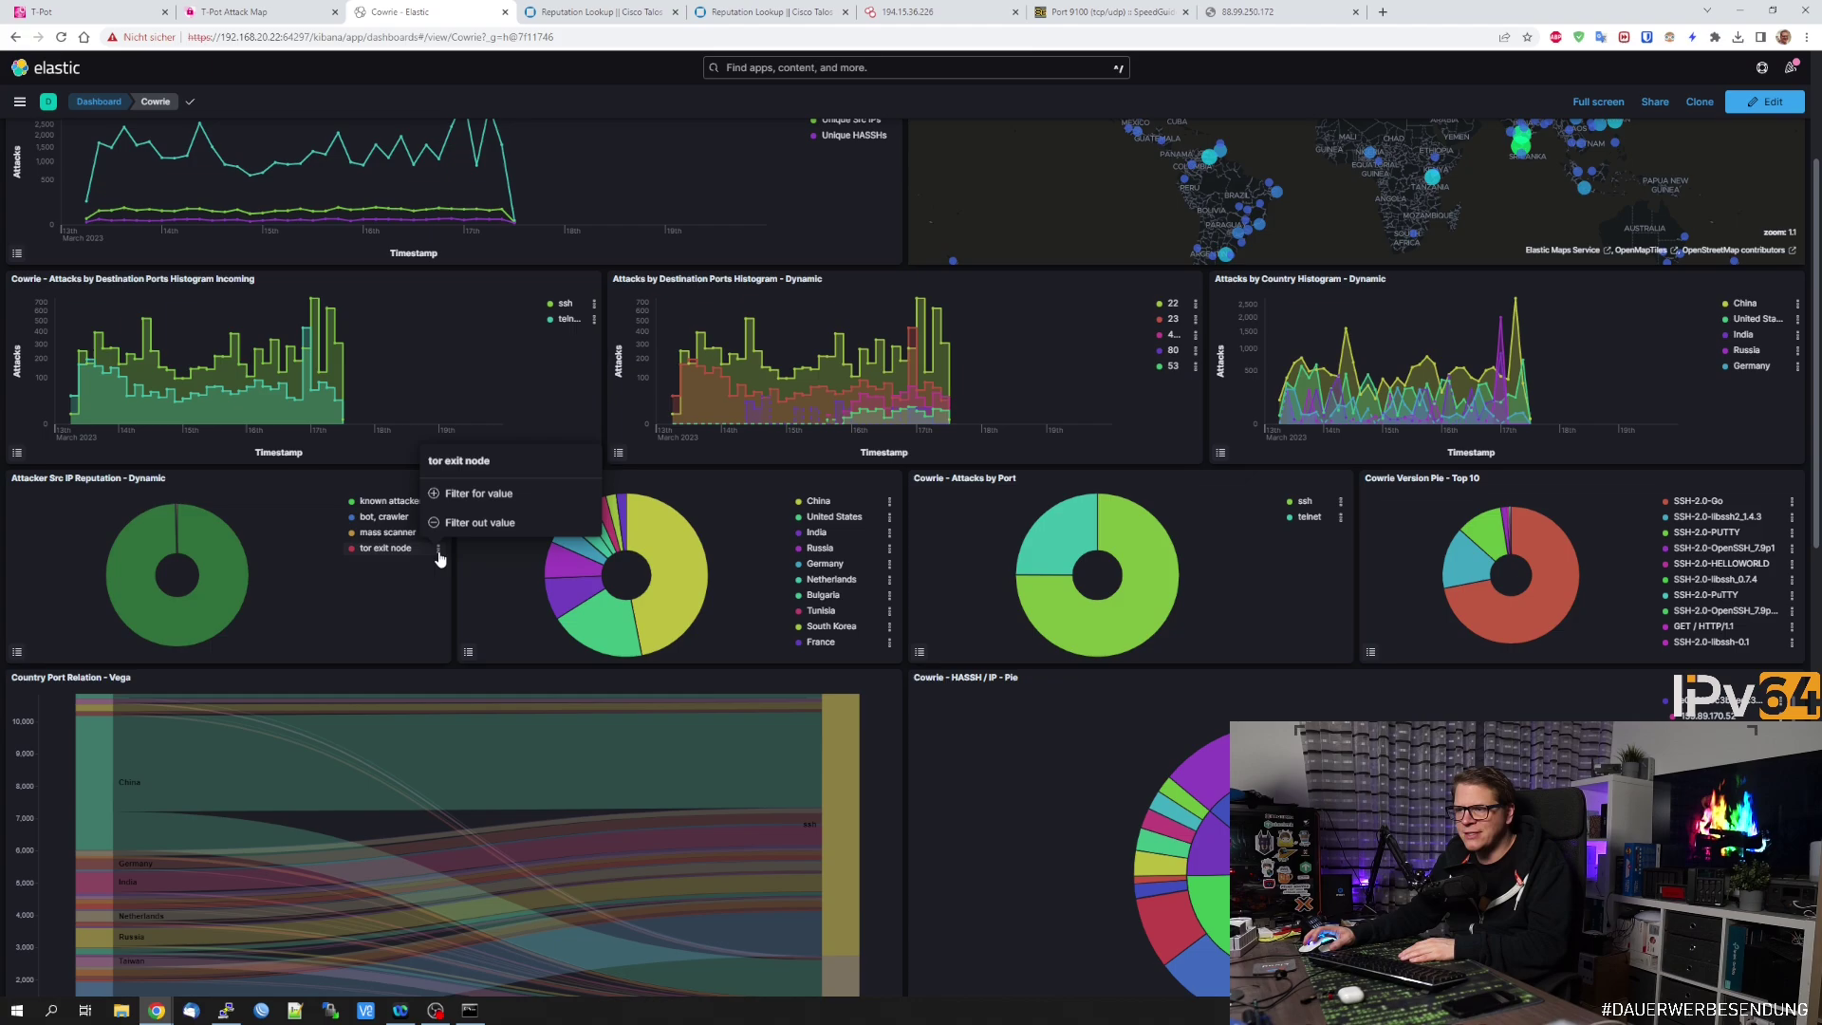
pyautogui.click(473, 498)
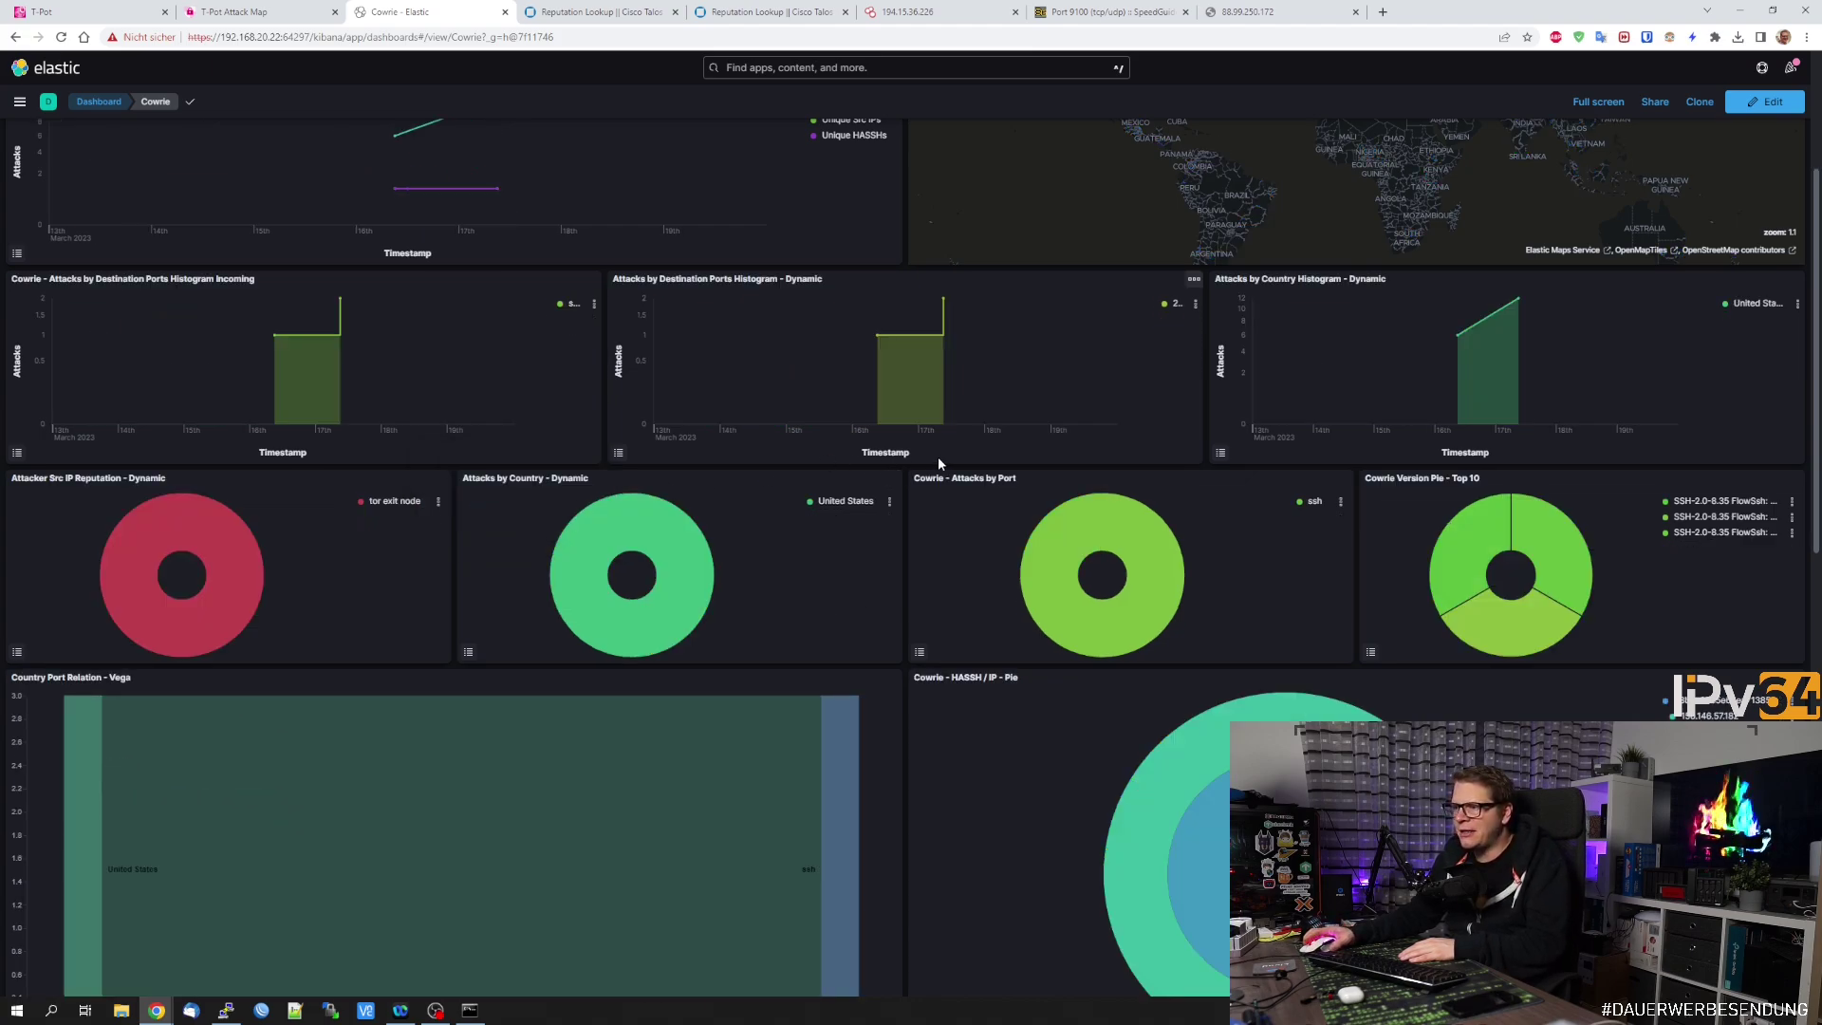
# - Examine the attack totals, map, username and password tag clouds, and source IP table for the tor exit node attacks
pyautogui.scroll(3, 966, 565)
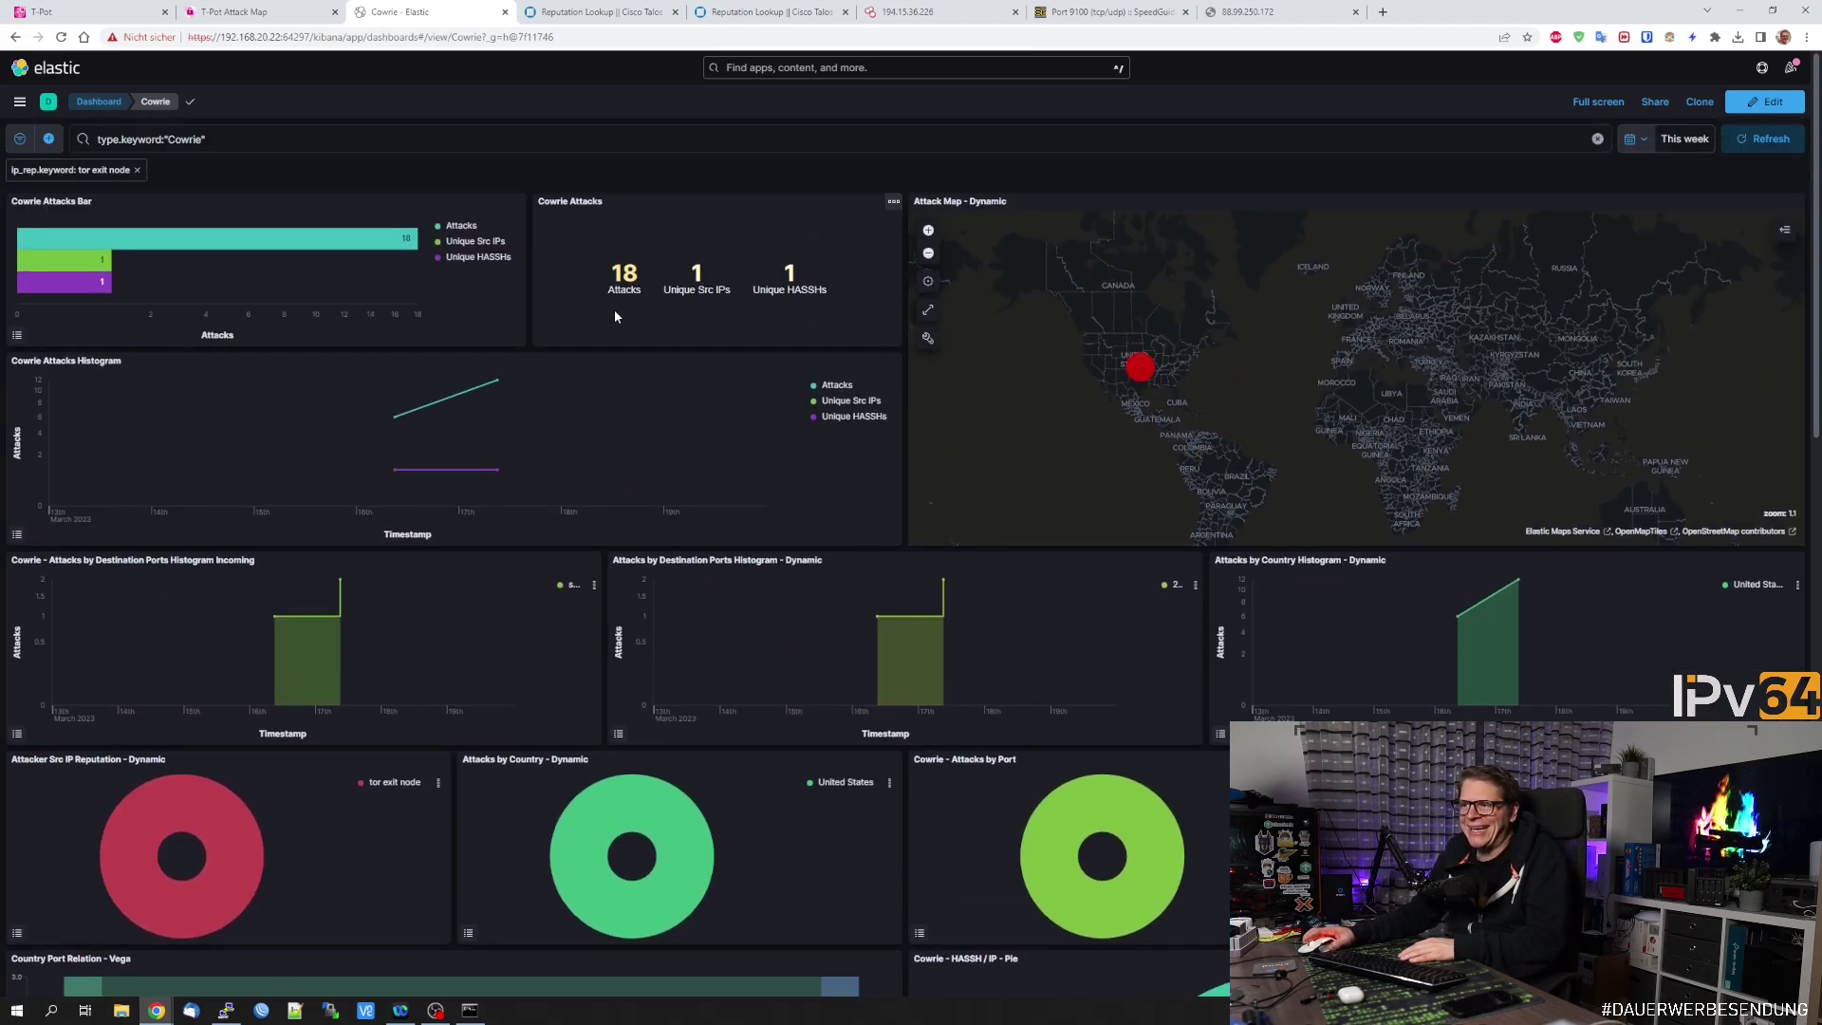
pyautogui.scroll(-2, 649, 321)
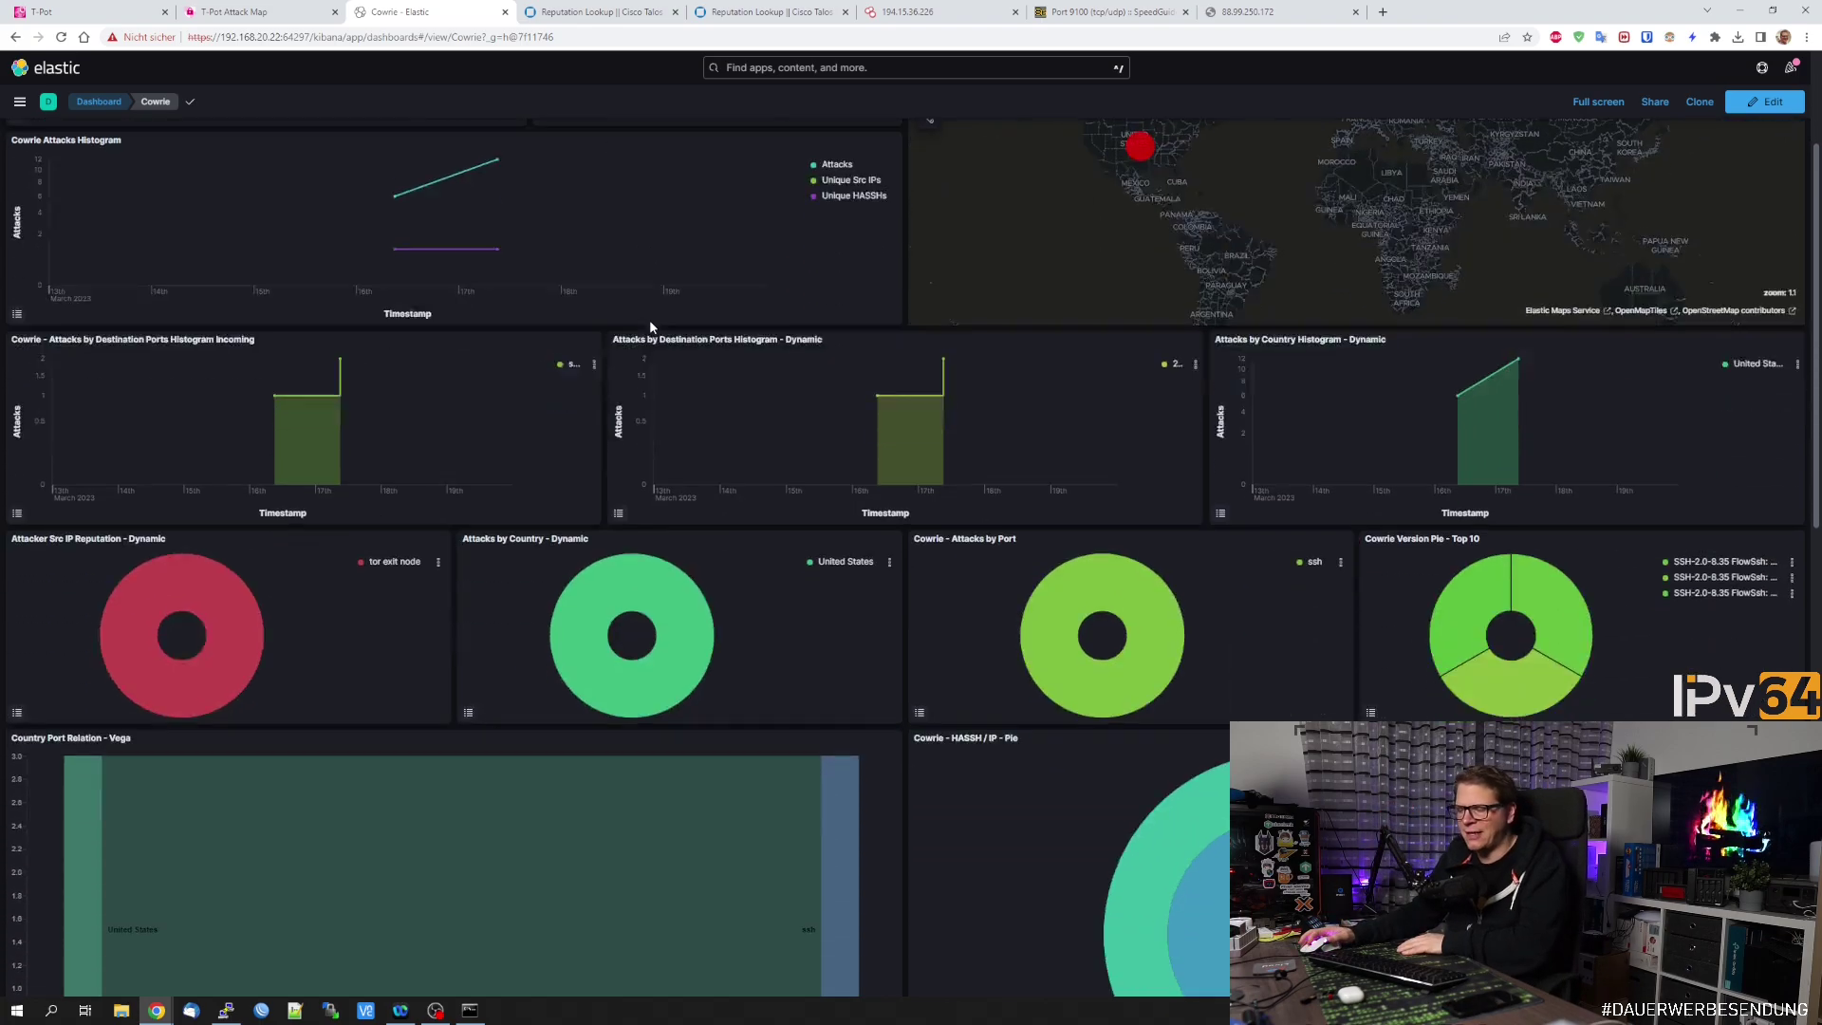
pyautogui.scroll(-8, 649, 319)
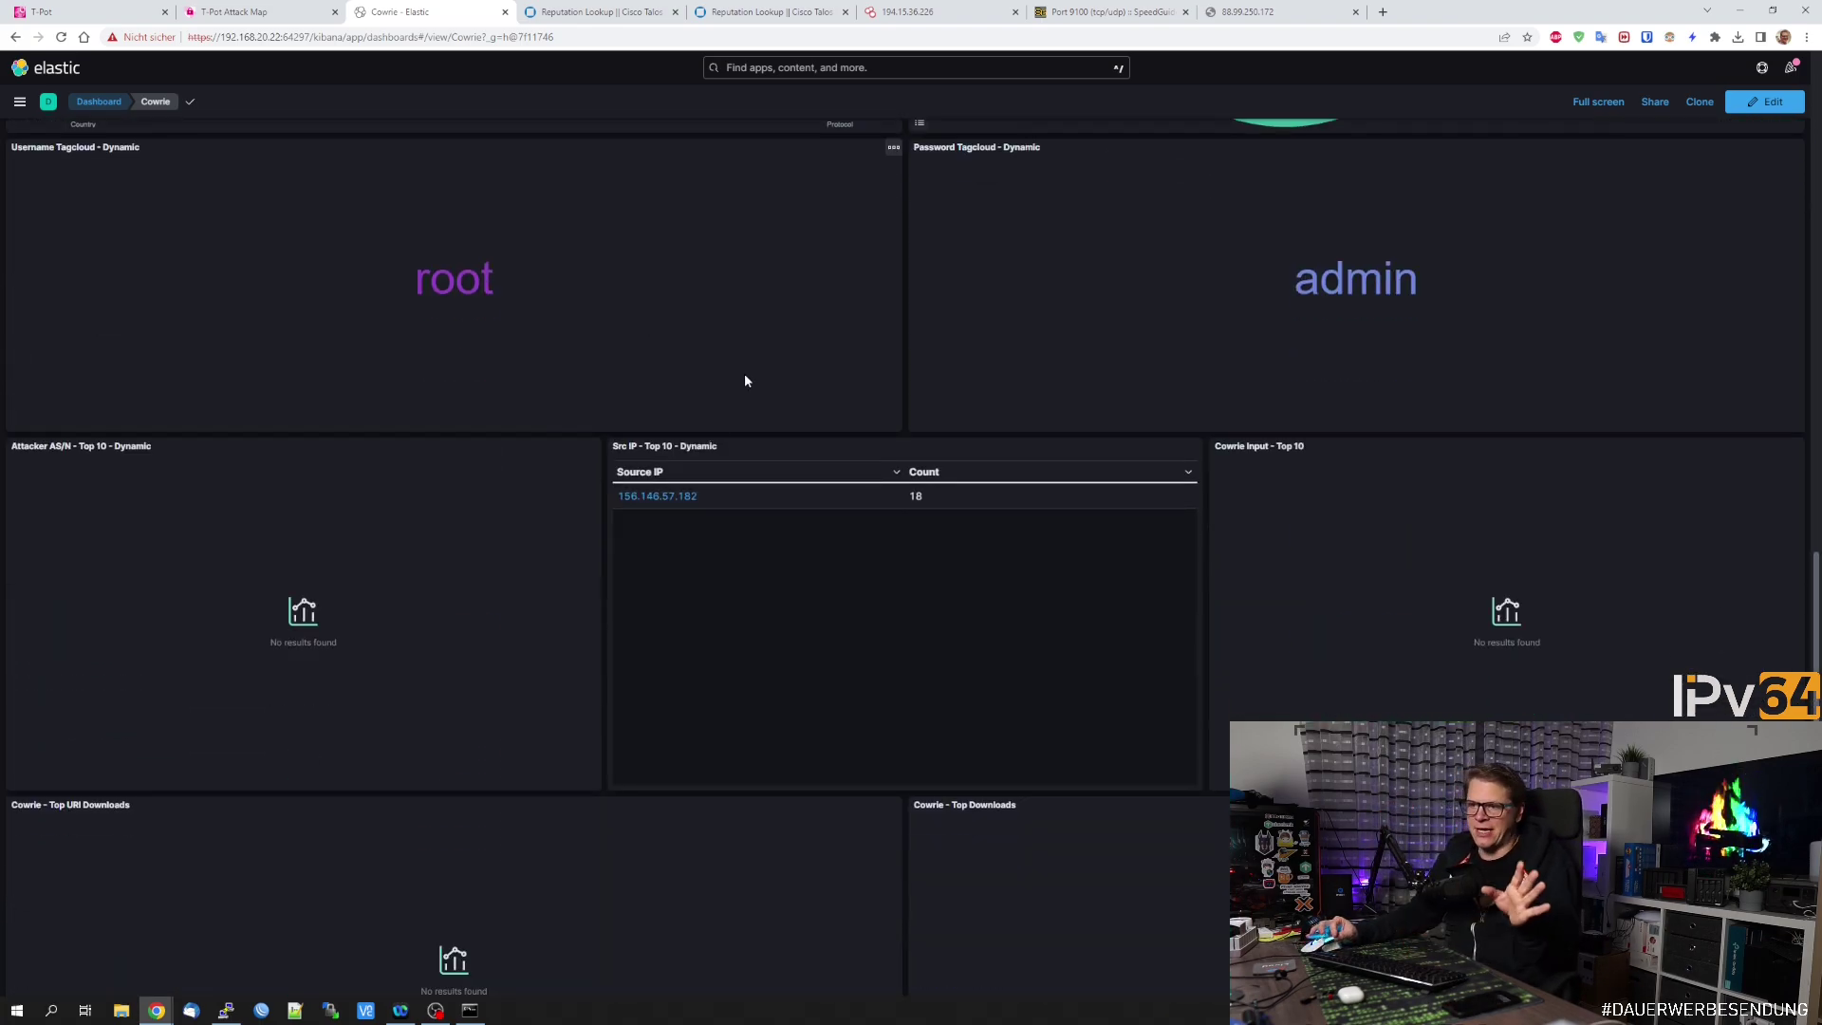
pyautogui.scroll(-2, 744, 381)
pyautogui.scroll(1, 850, 452)
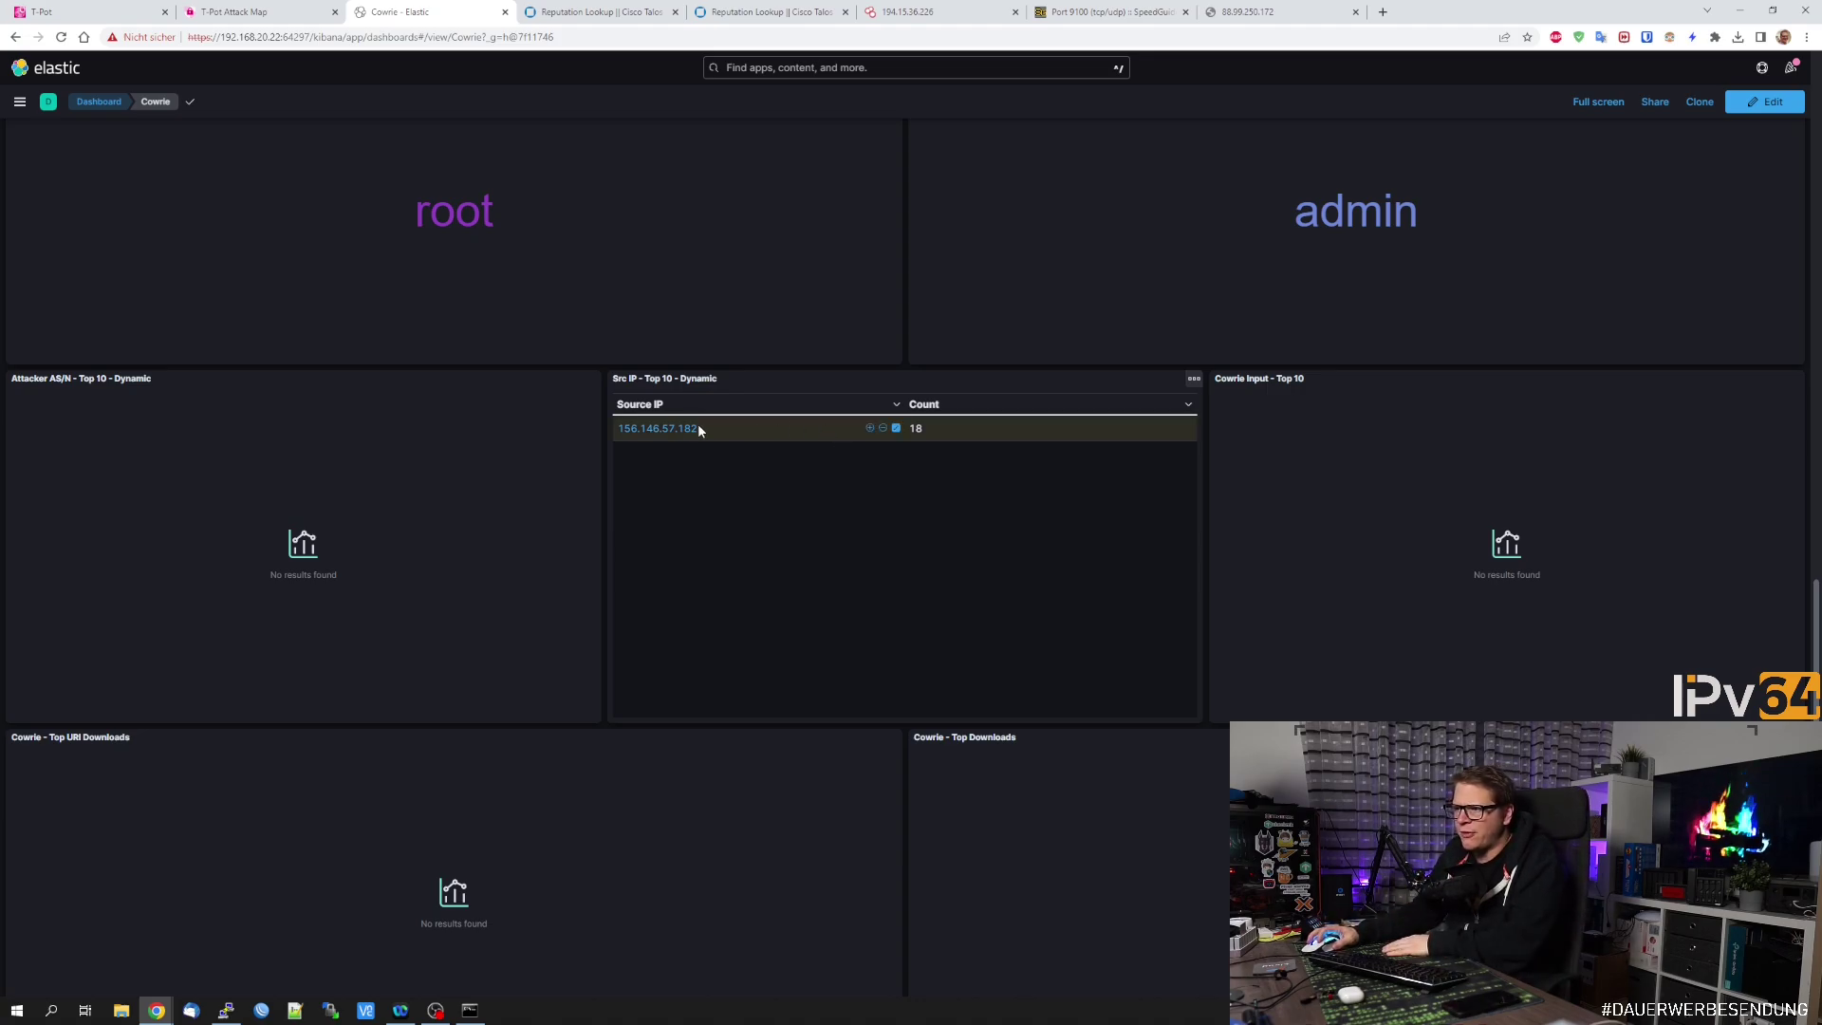
pyautogui.scroll(5, 852, 578)
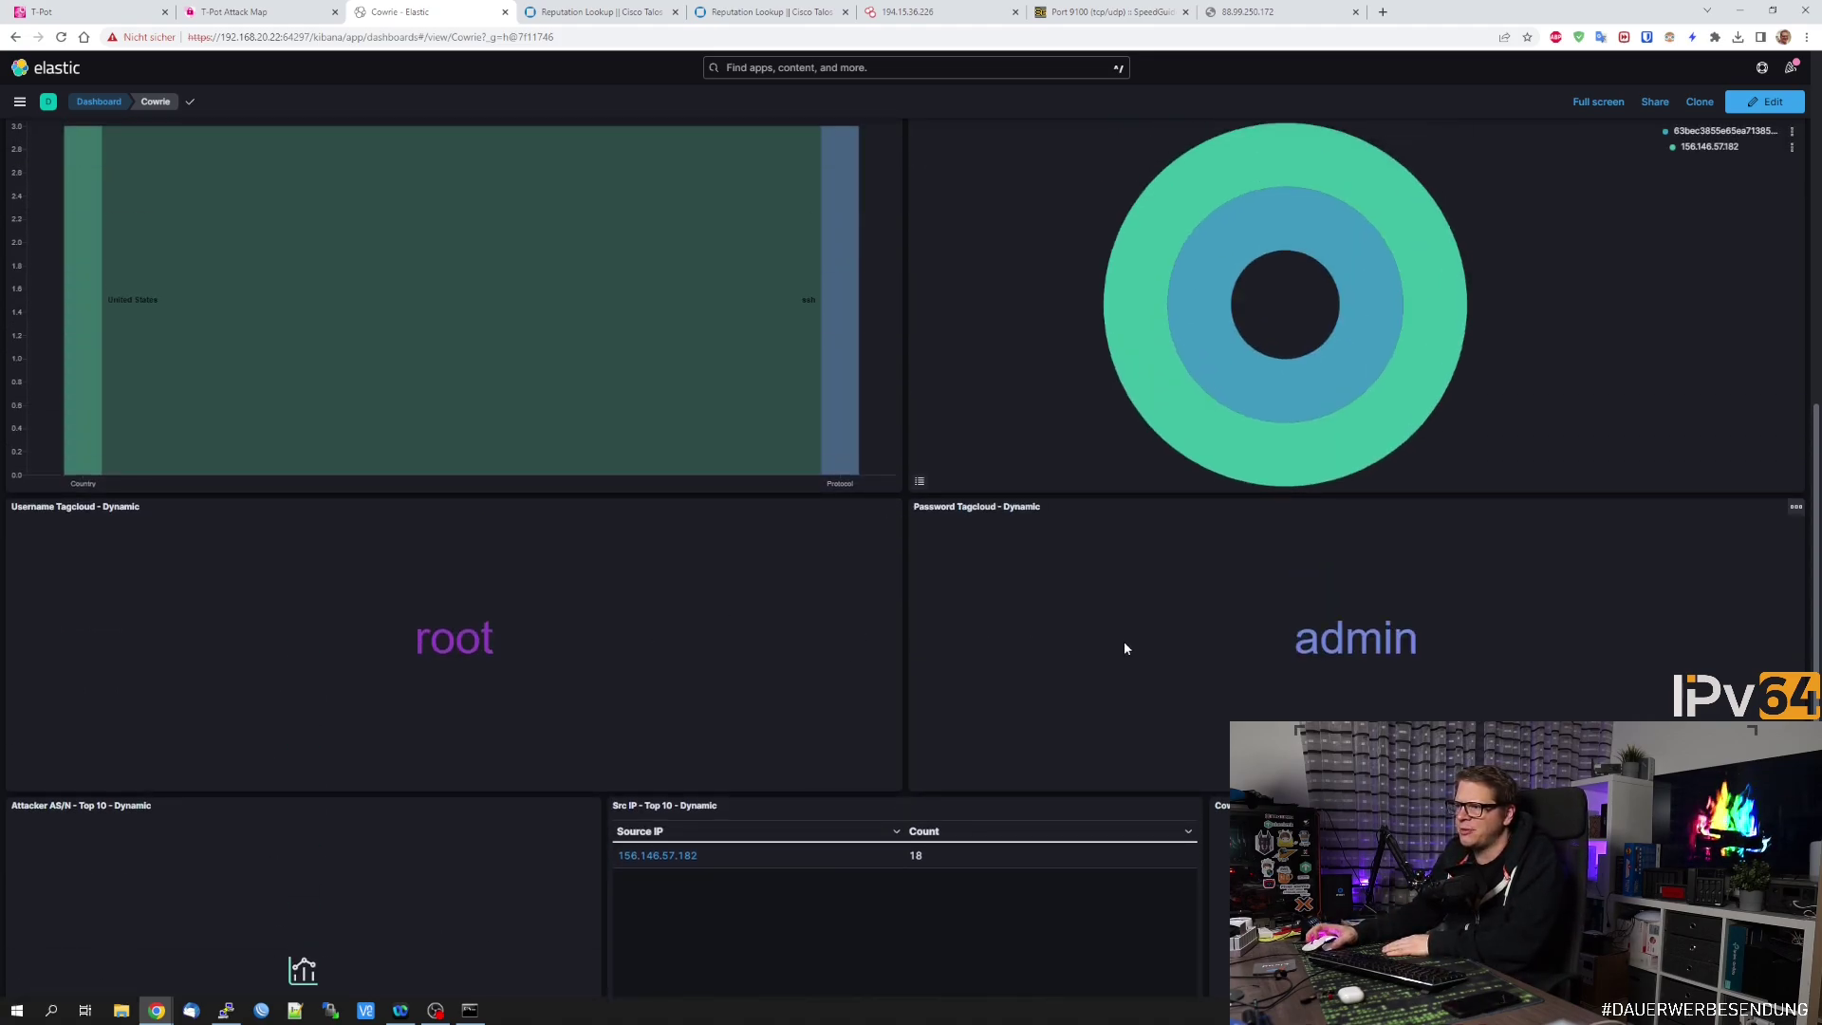
# - Inspect the country-to-port relation chart and the related credential tag clouds for the tor exit node attacks
pyautogui.scroll(2, 1124, 642)
pyautogui.scroll(-5, 1123, 642)
pyautogui.scroll(4, 1124, 642)
pyautogui.moveTo(650, 439)
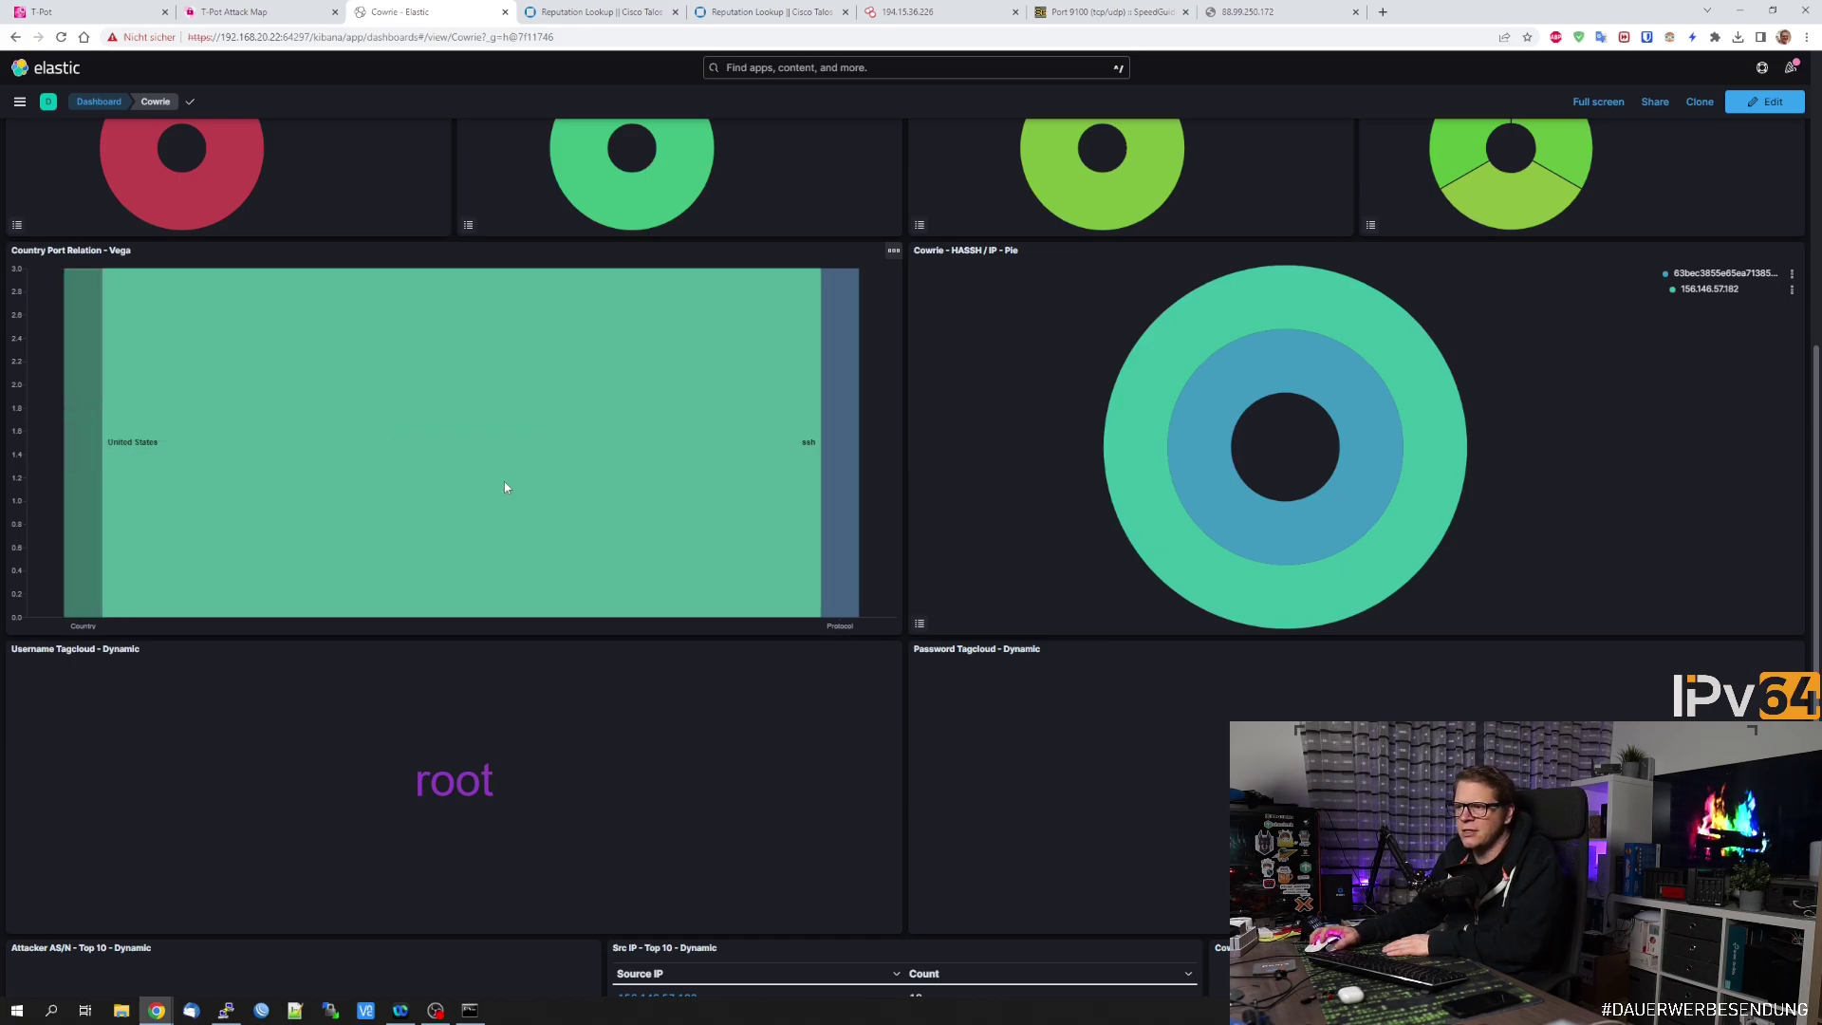
pyautogui.moveTo(808, 446)
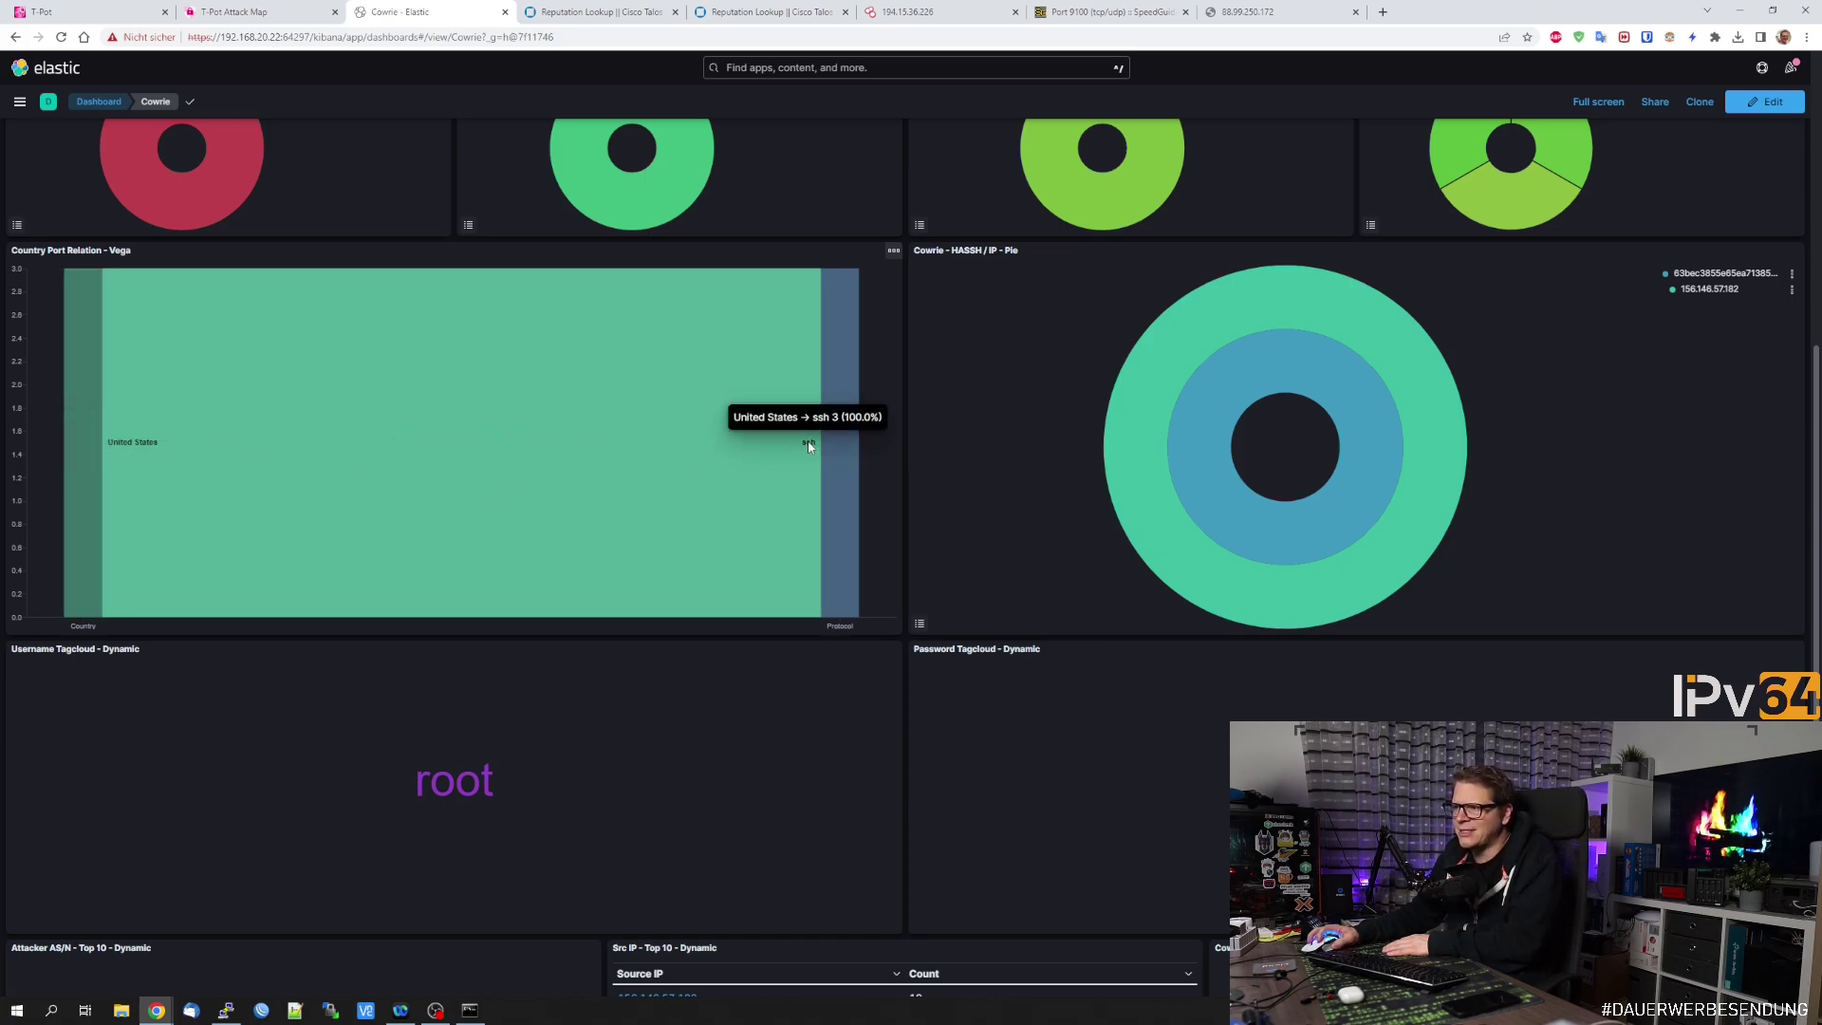
pyautogui.scroll(-2, 800, 498)
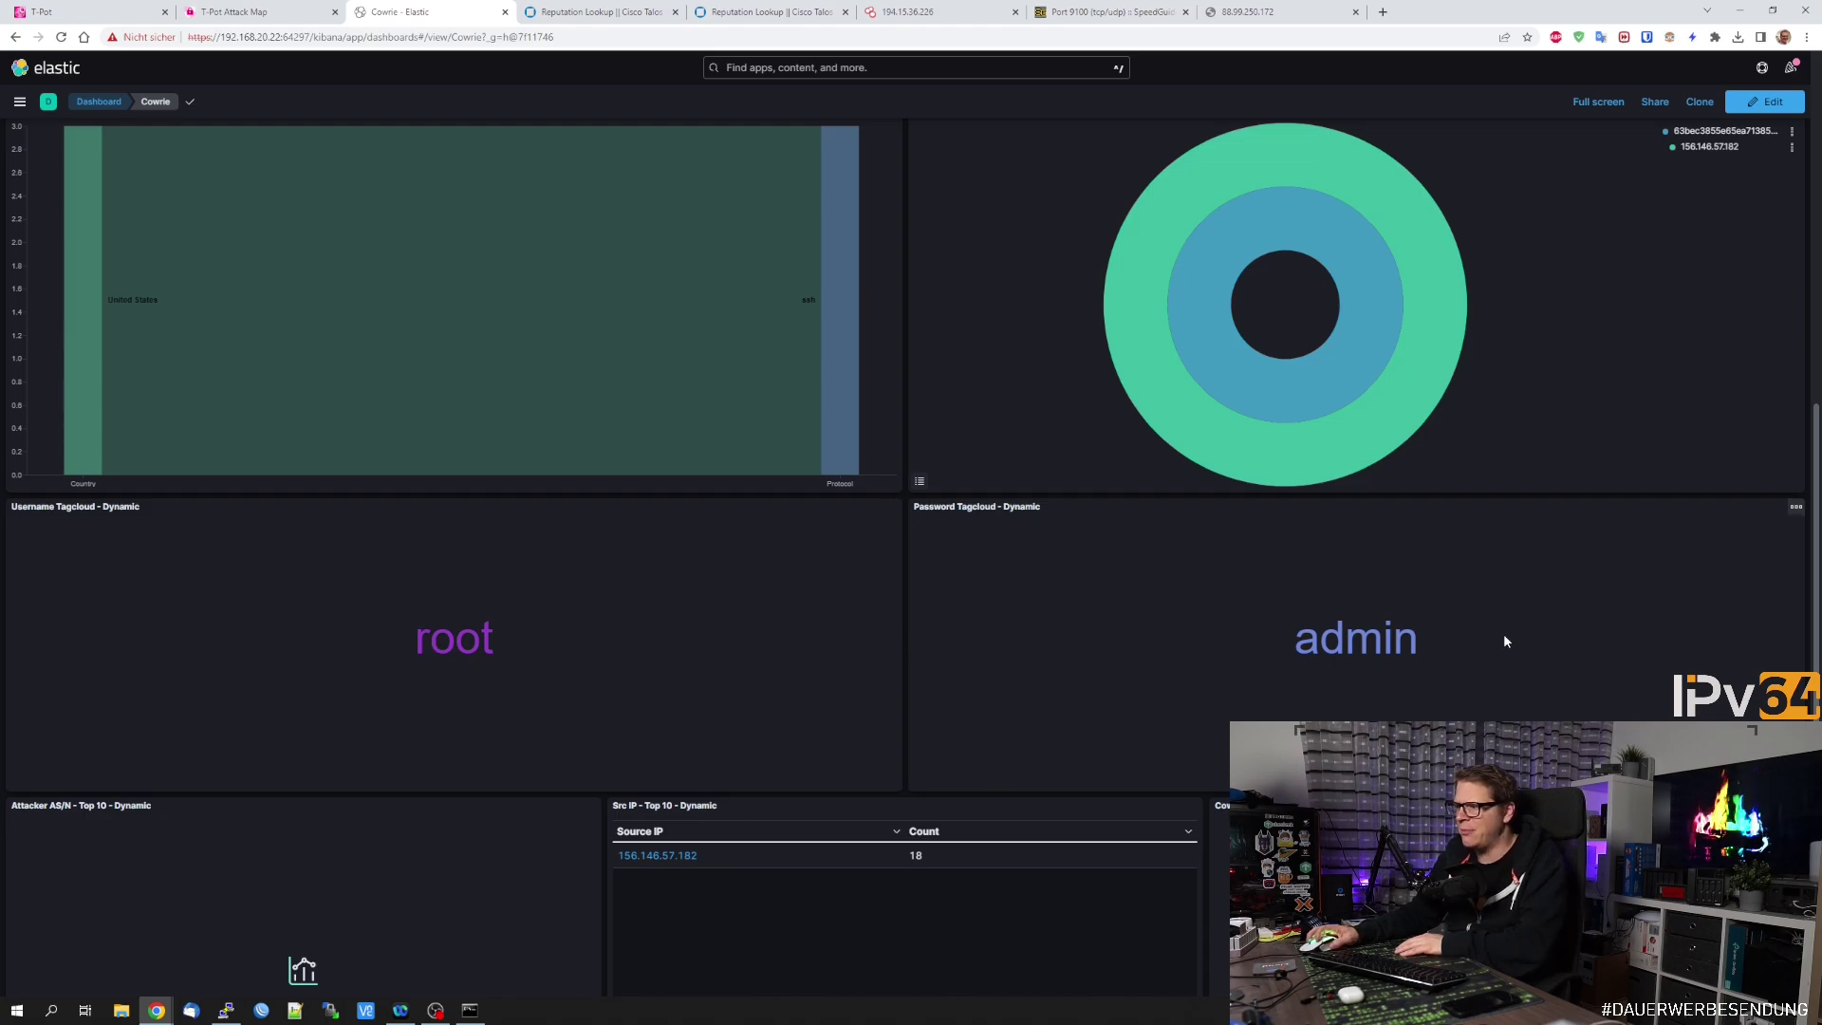
pyautogui.scroll(6, 702, 671)
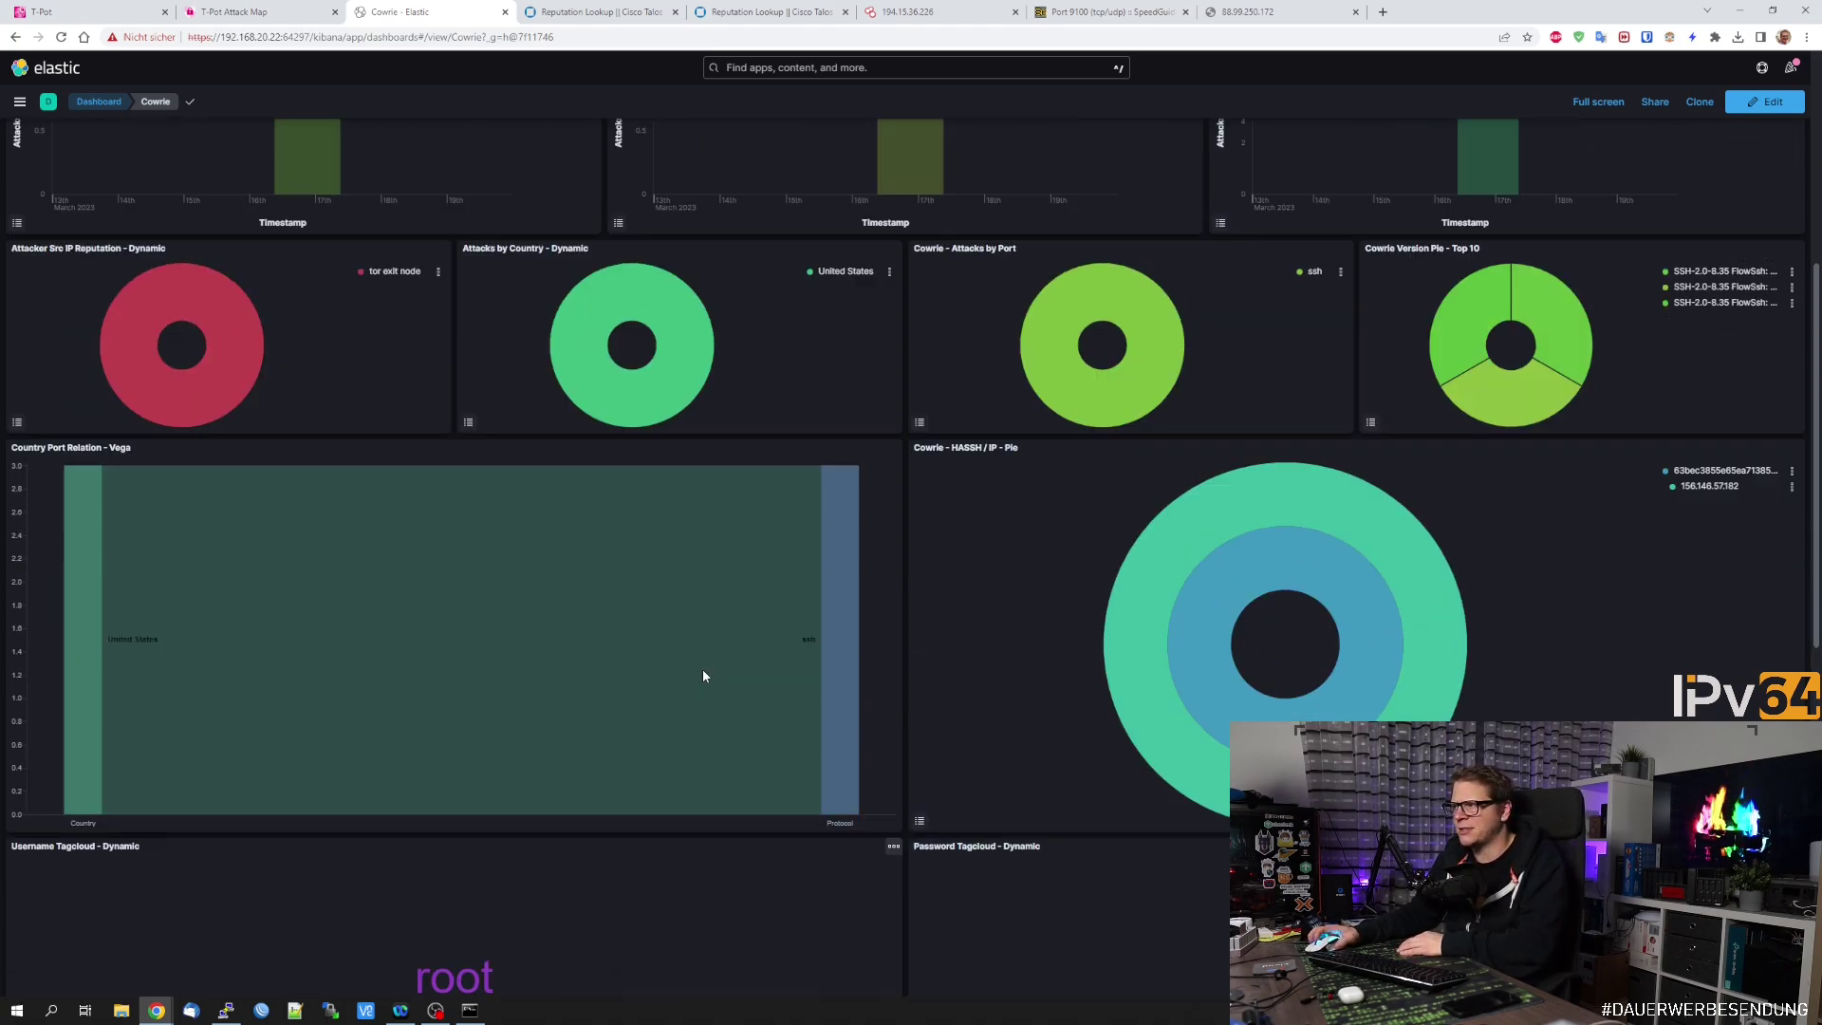
# - Remove the tor exit node filter and filter the Cowrie dashboard for attacks from China
pyautogui.scroll(3, 703, 674)
pyautogui.scroll(-2, 473, 721)
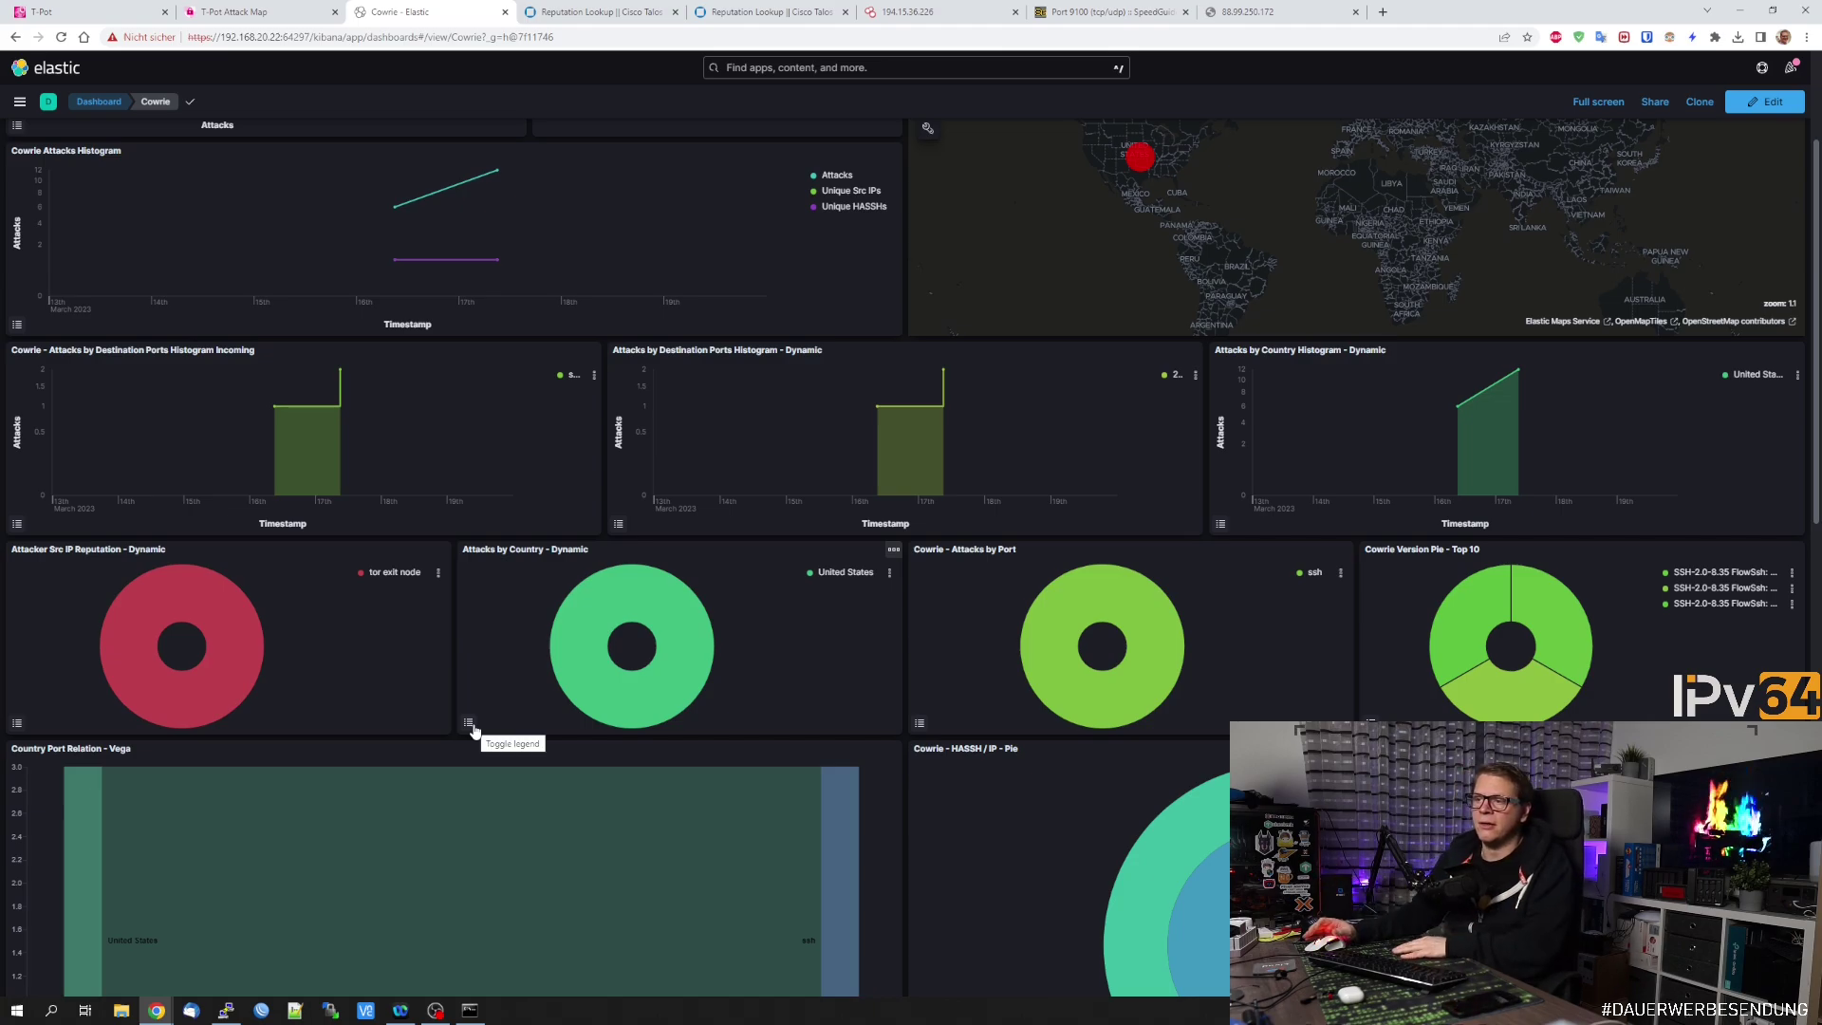
pyautogui.click(438, 576)
pyautogui.click(137, 170)
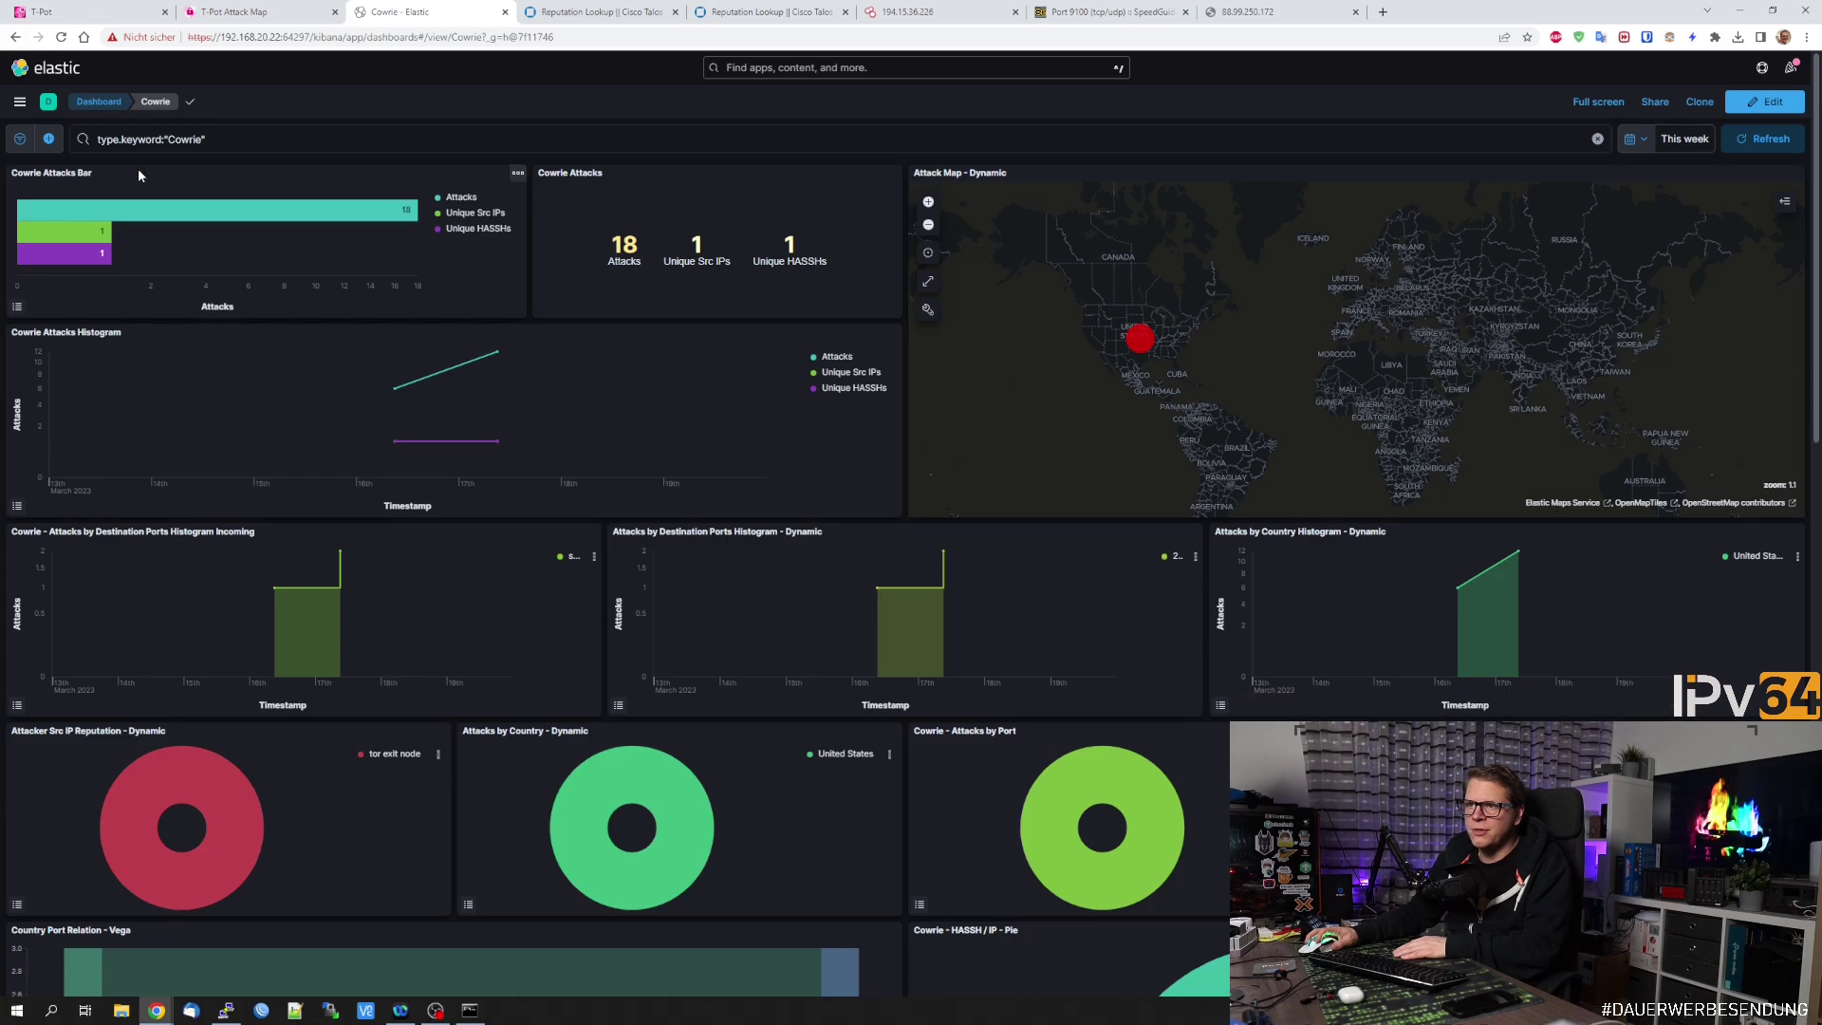
pyautogui.scroll(-3, 538, 431)
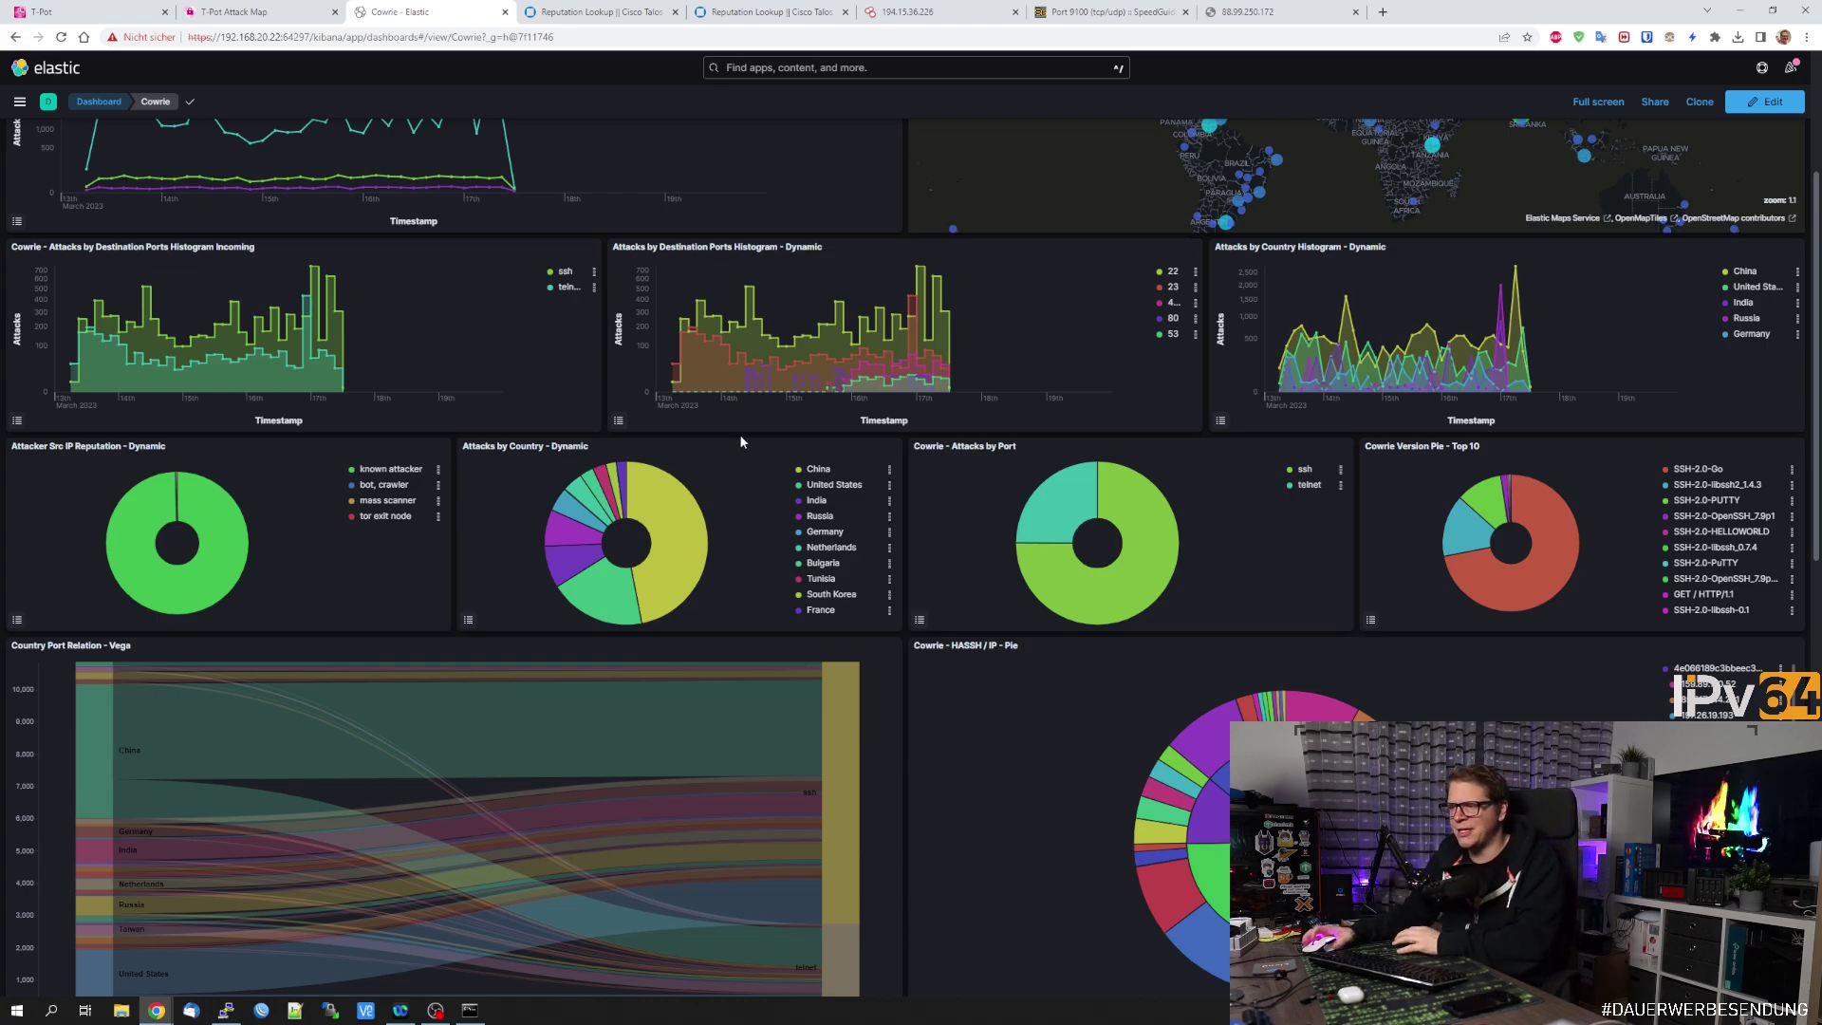
pyautogui.moveTo(672, 540)
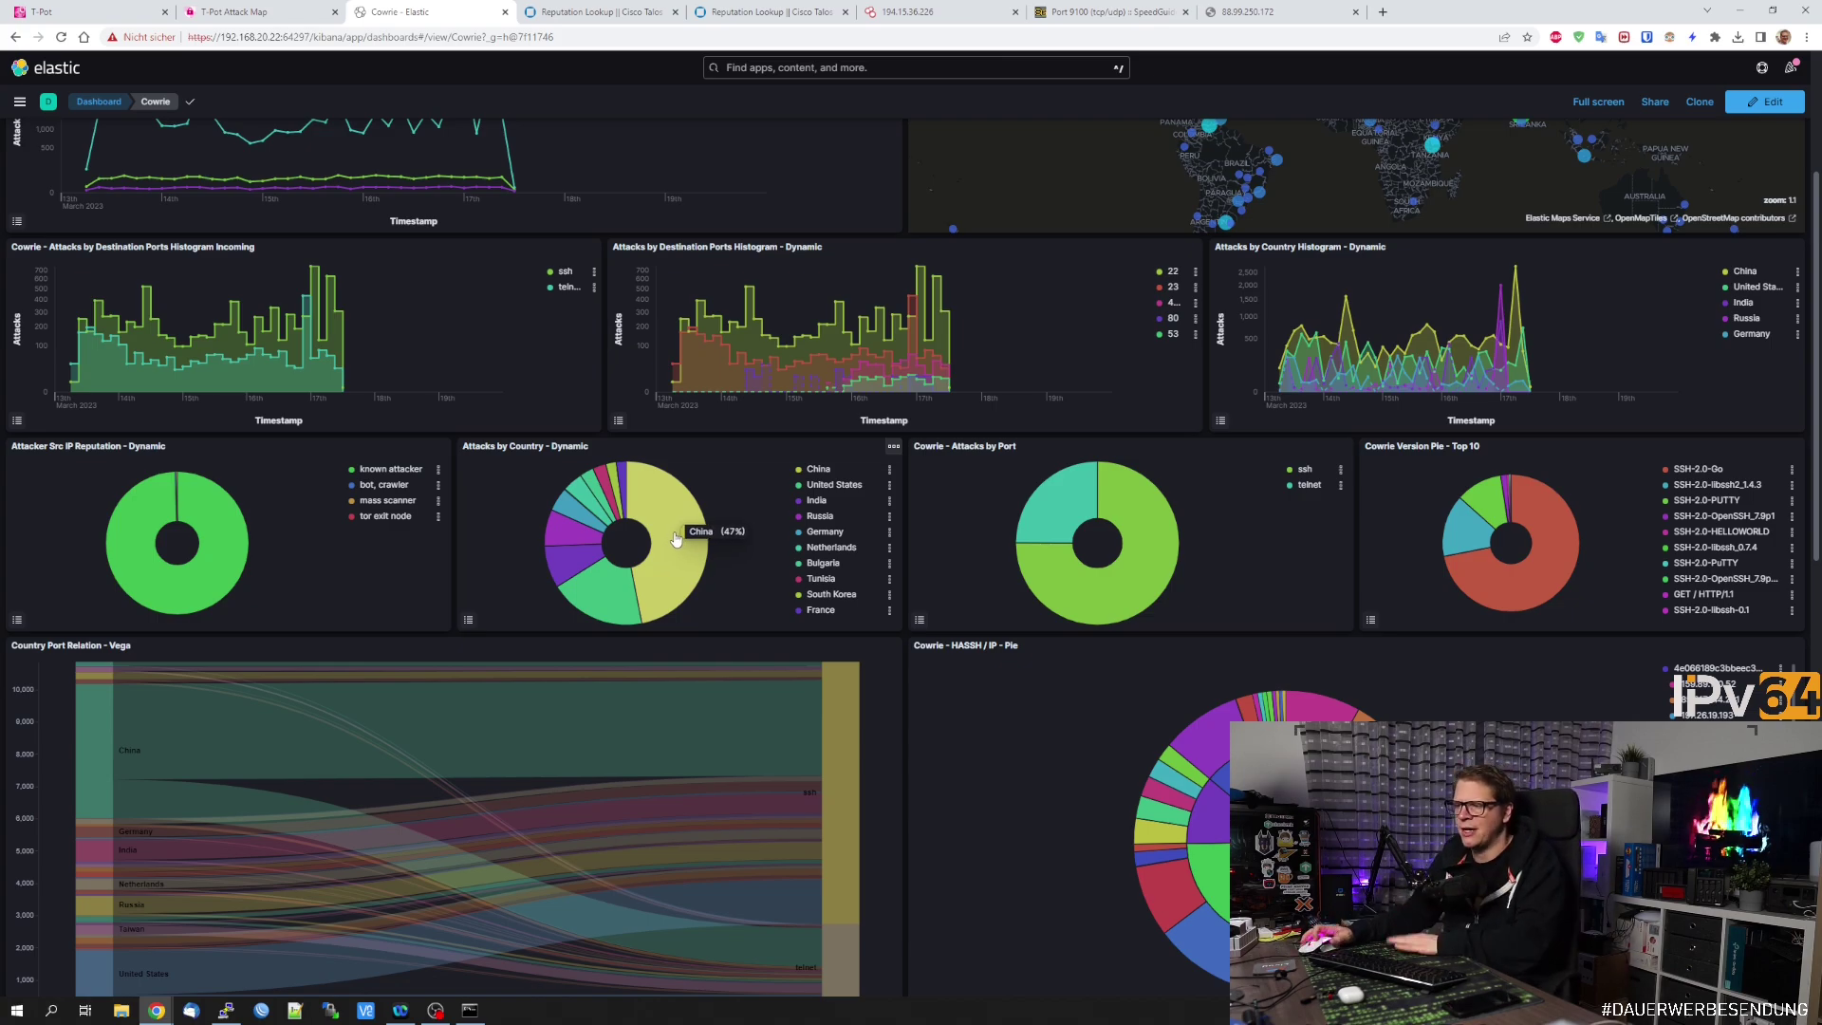
pyautogui.click(675, 539)
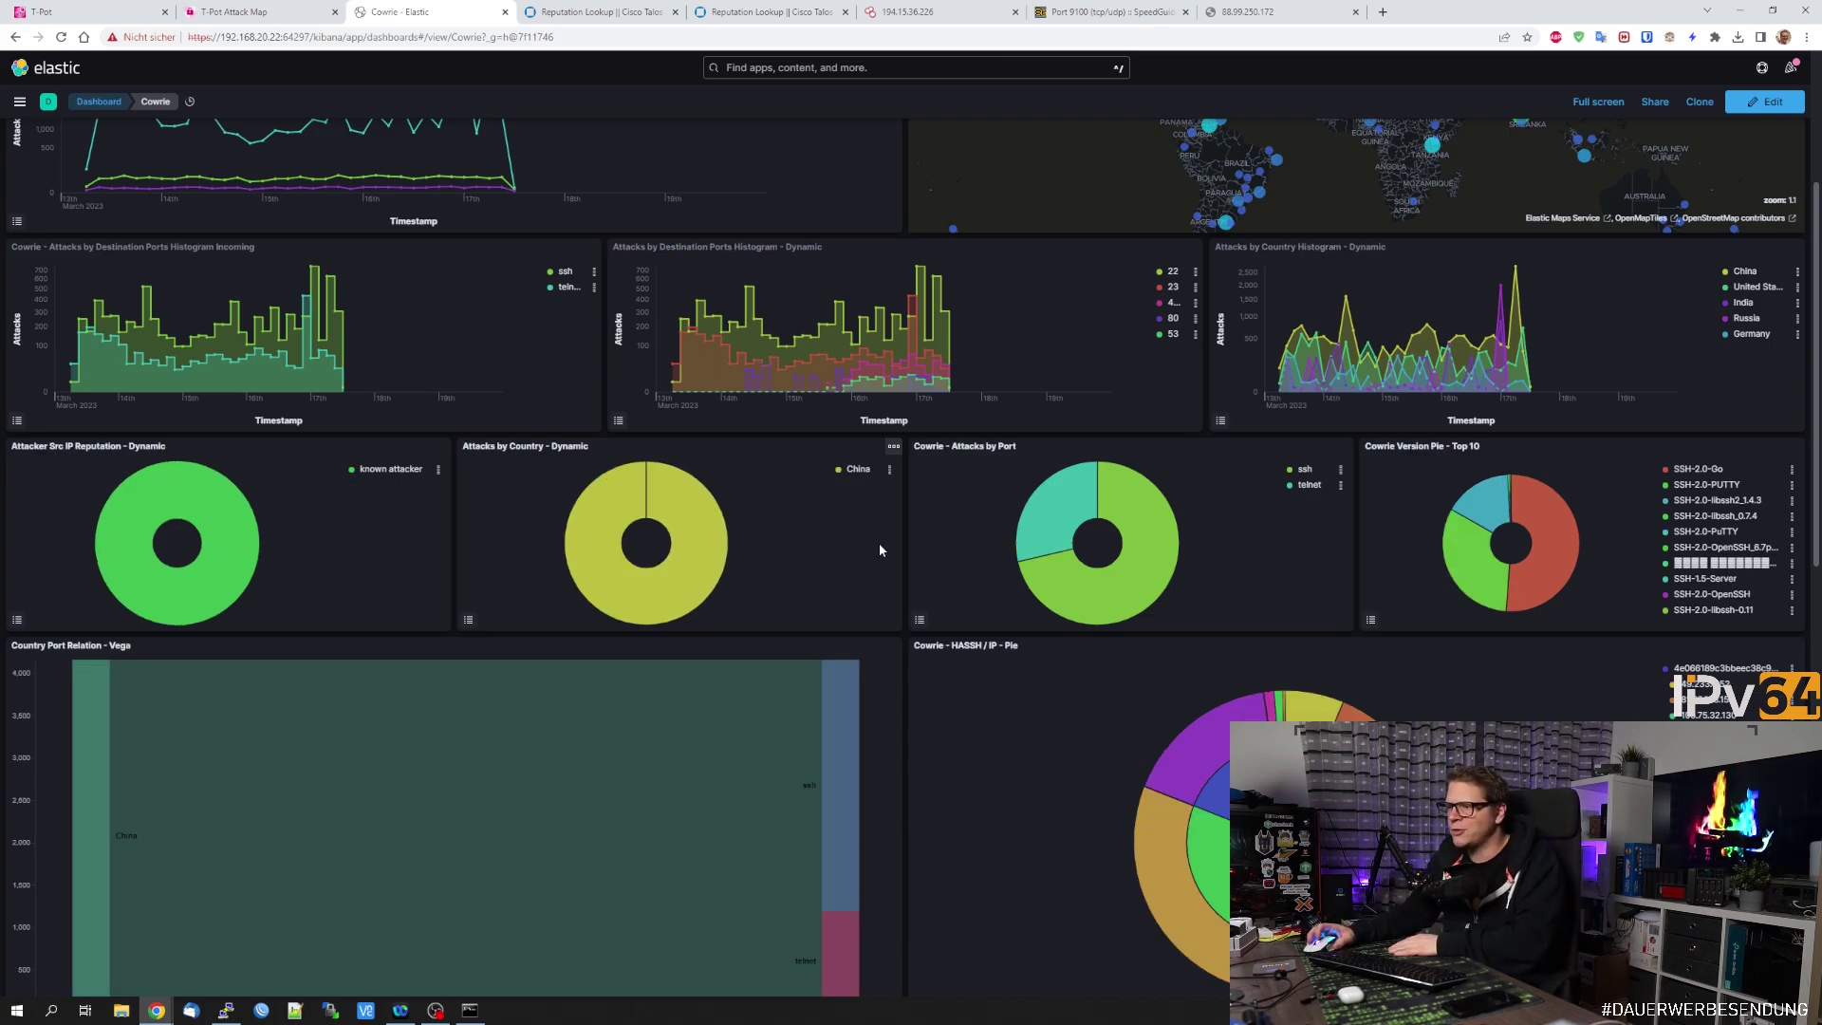
# - Examine the top attacker networks, source IPs, command line inputs, and username and password tag clouds for attacks from China
pyautogui.scroll(-5, 911, 536)
pyautogui.scroll(-5, 944, 534)
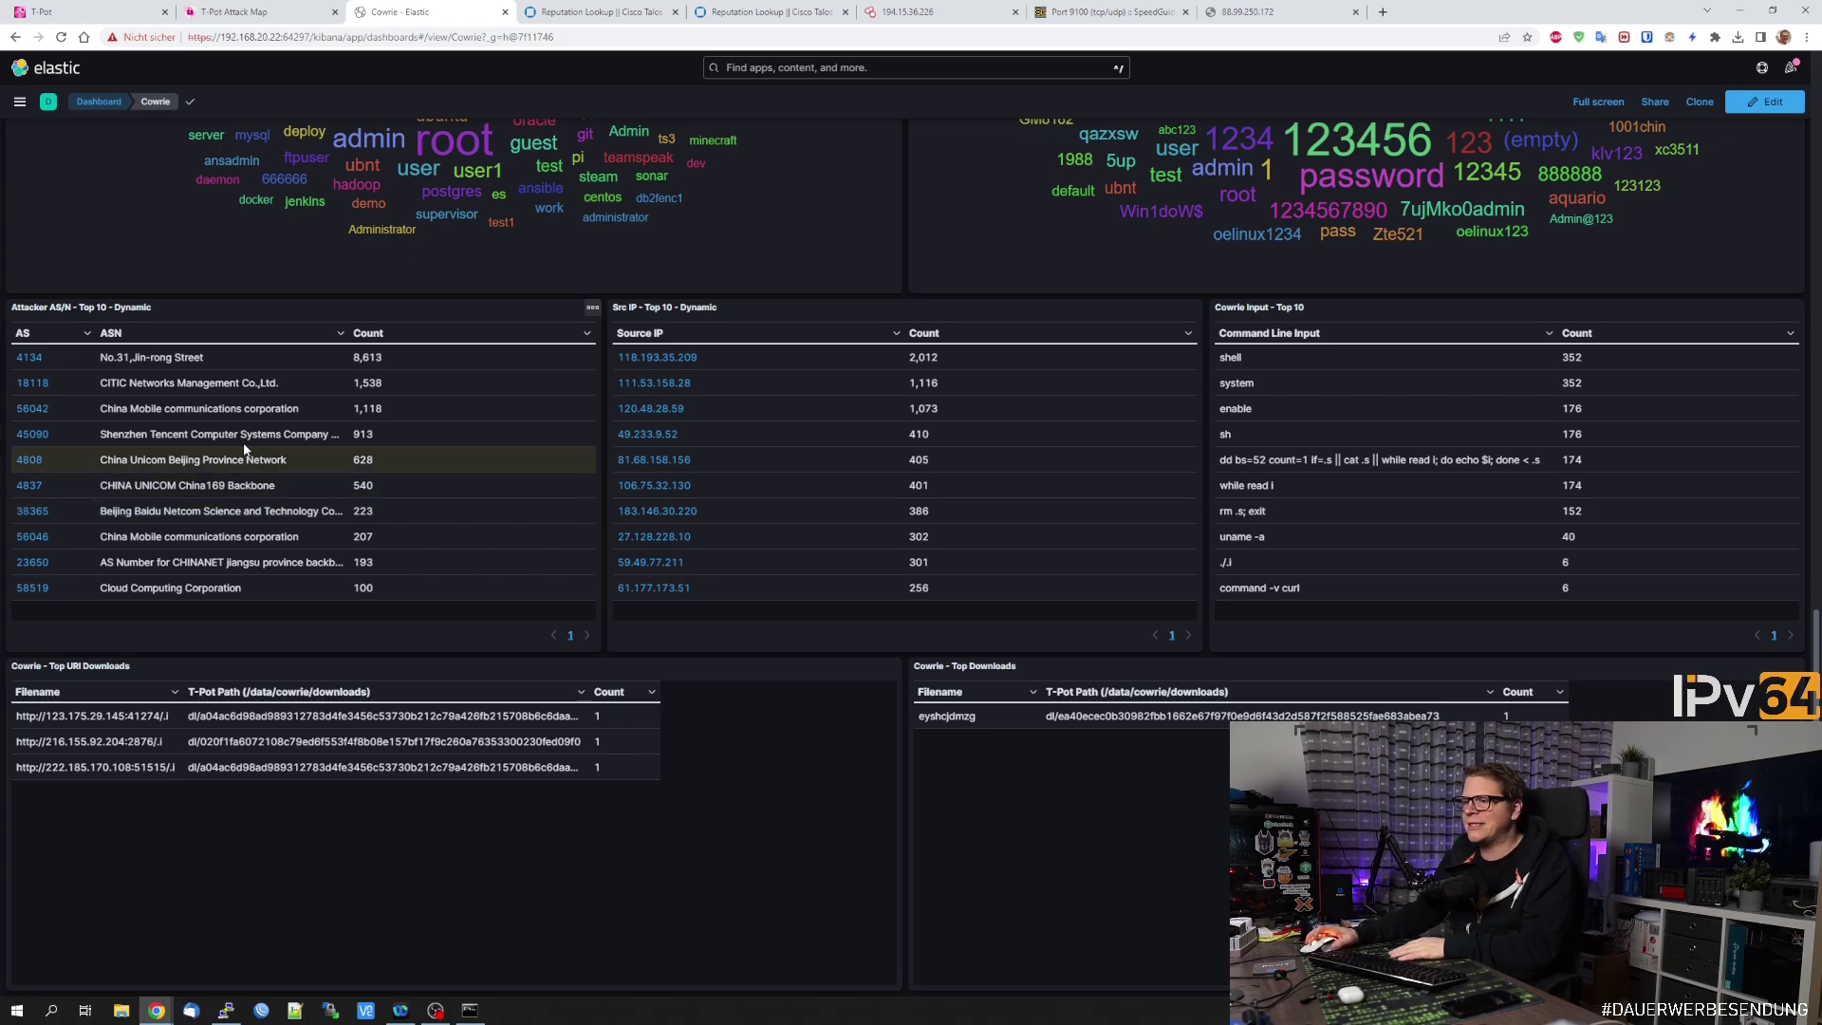
pyautogui.scroll(3, 414, 566)
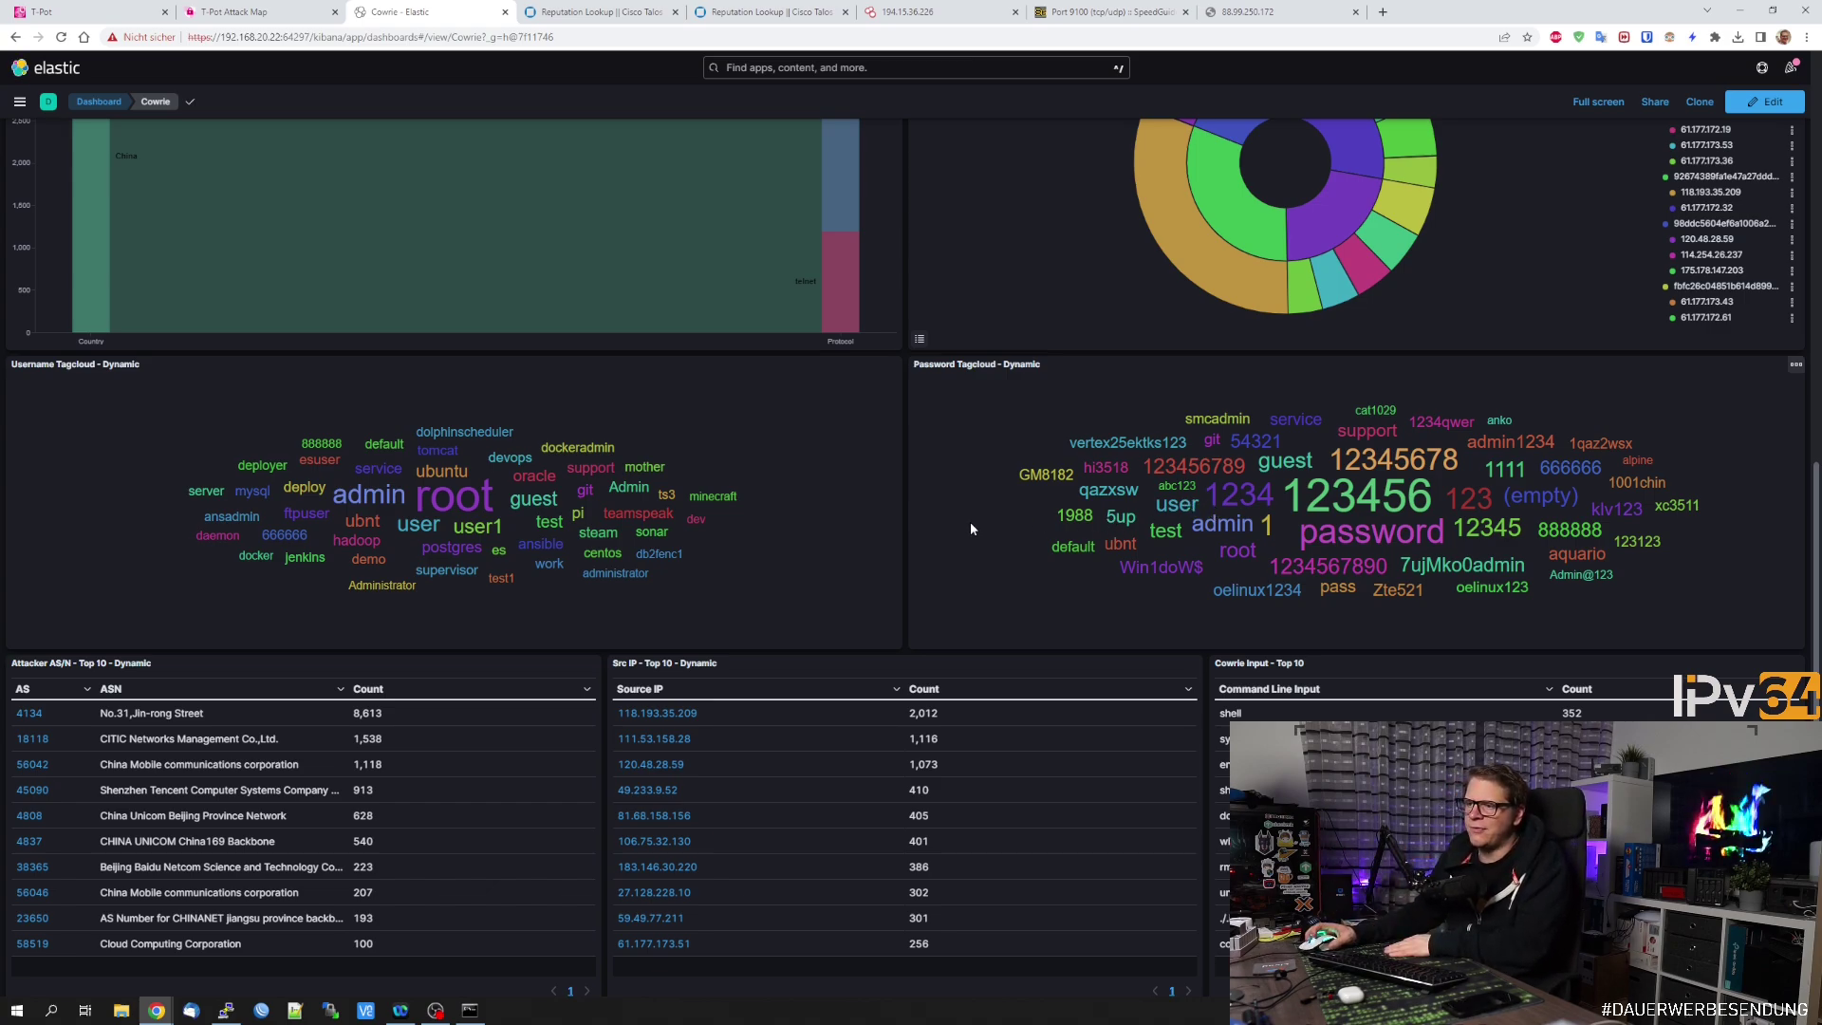
pyautogui.scroll(7, 908, 558)
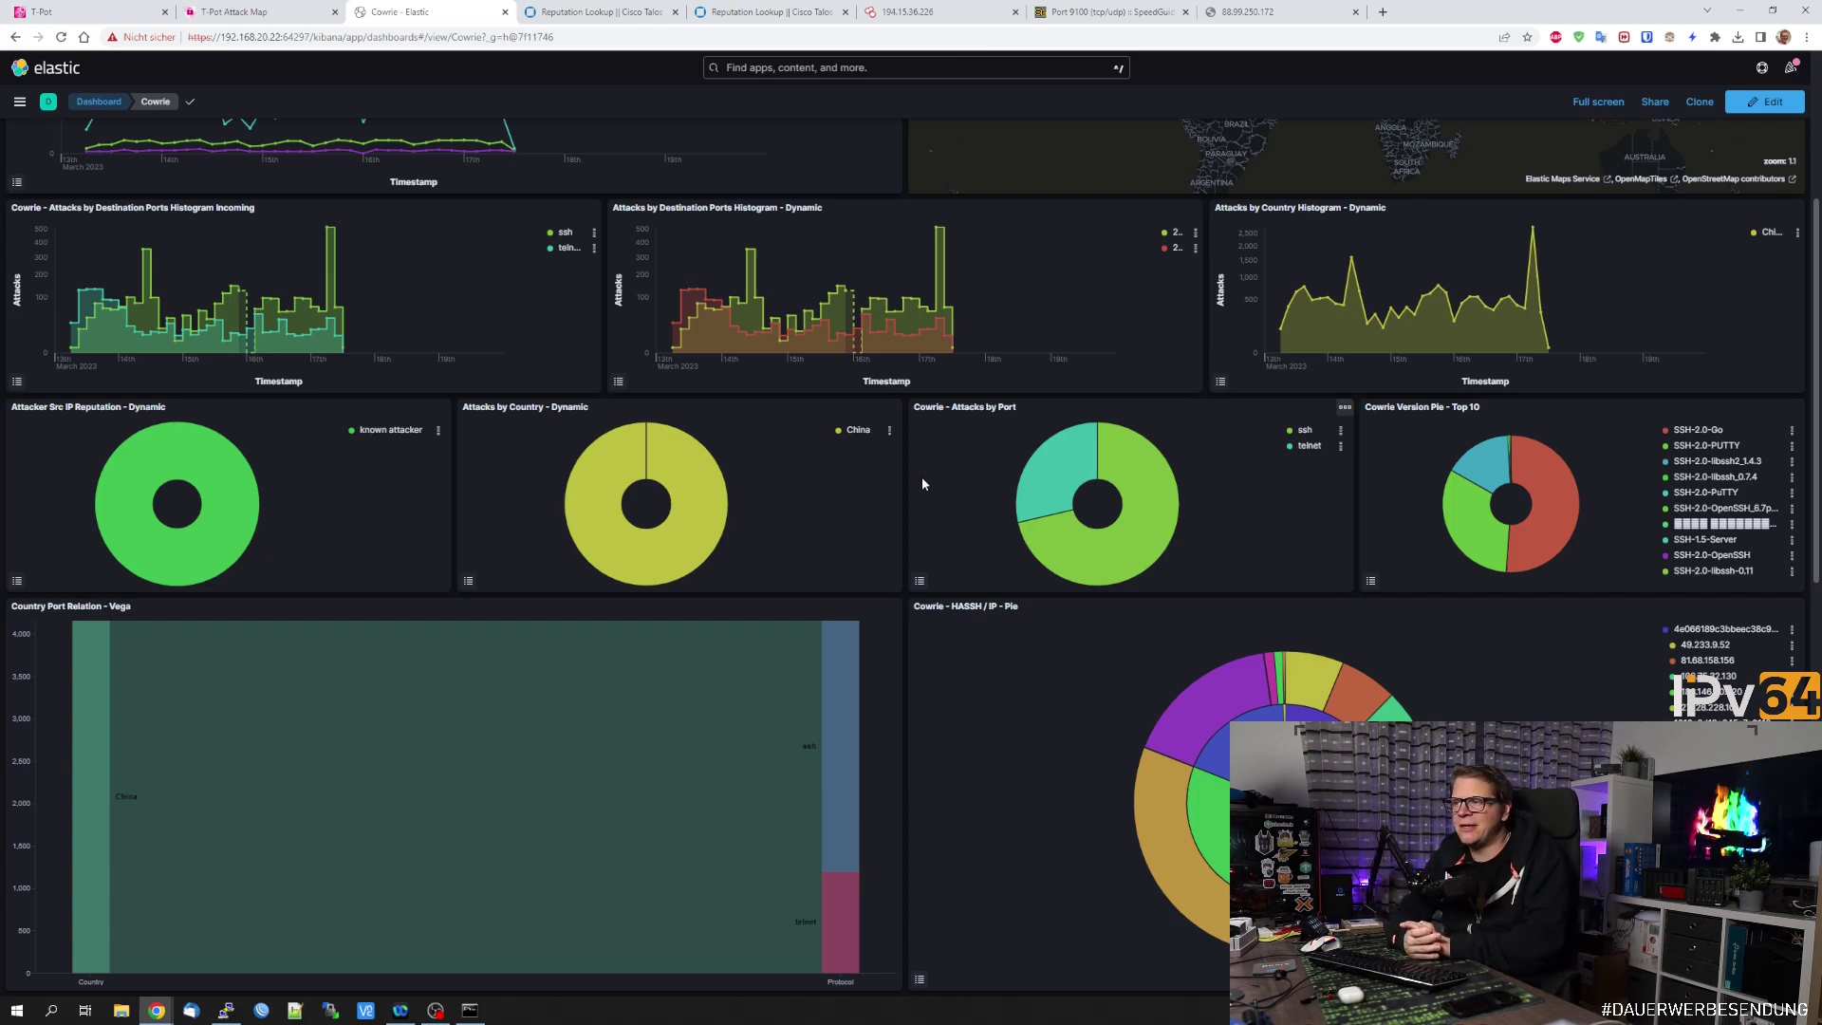
pyautogui.scroll(-7, 923, 484)
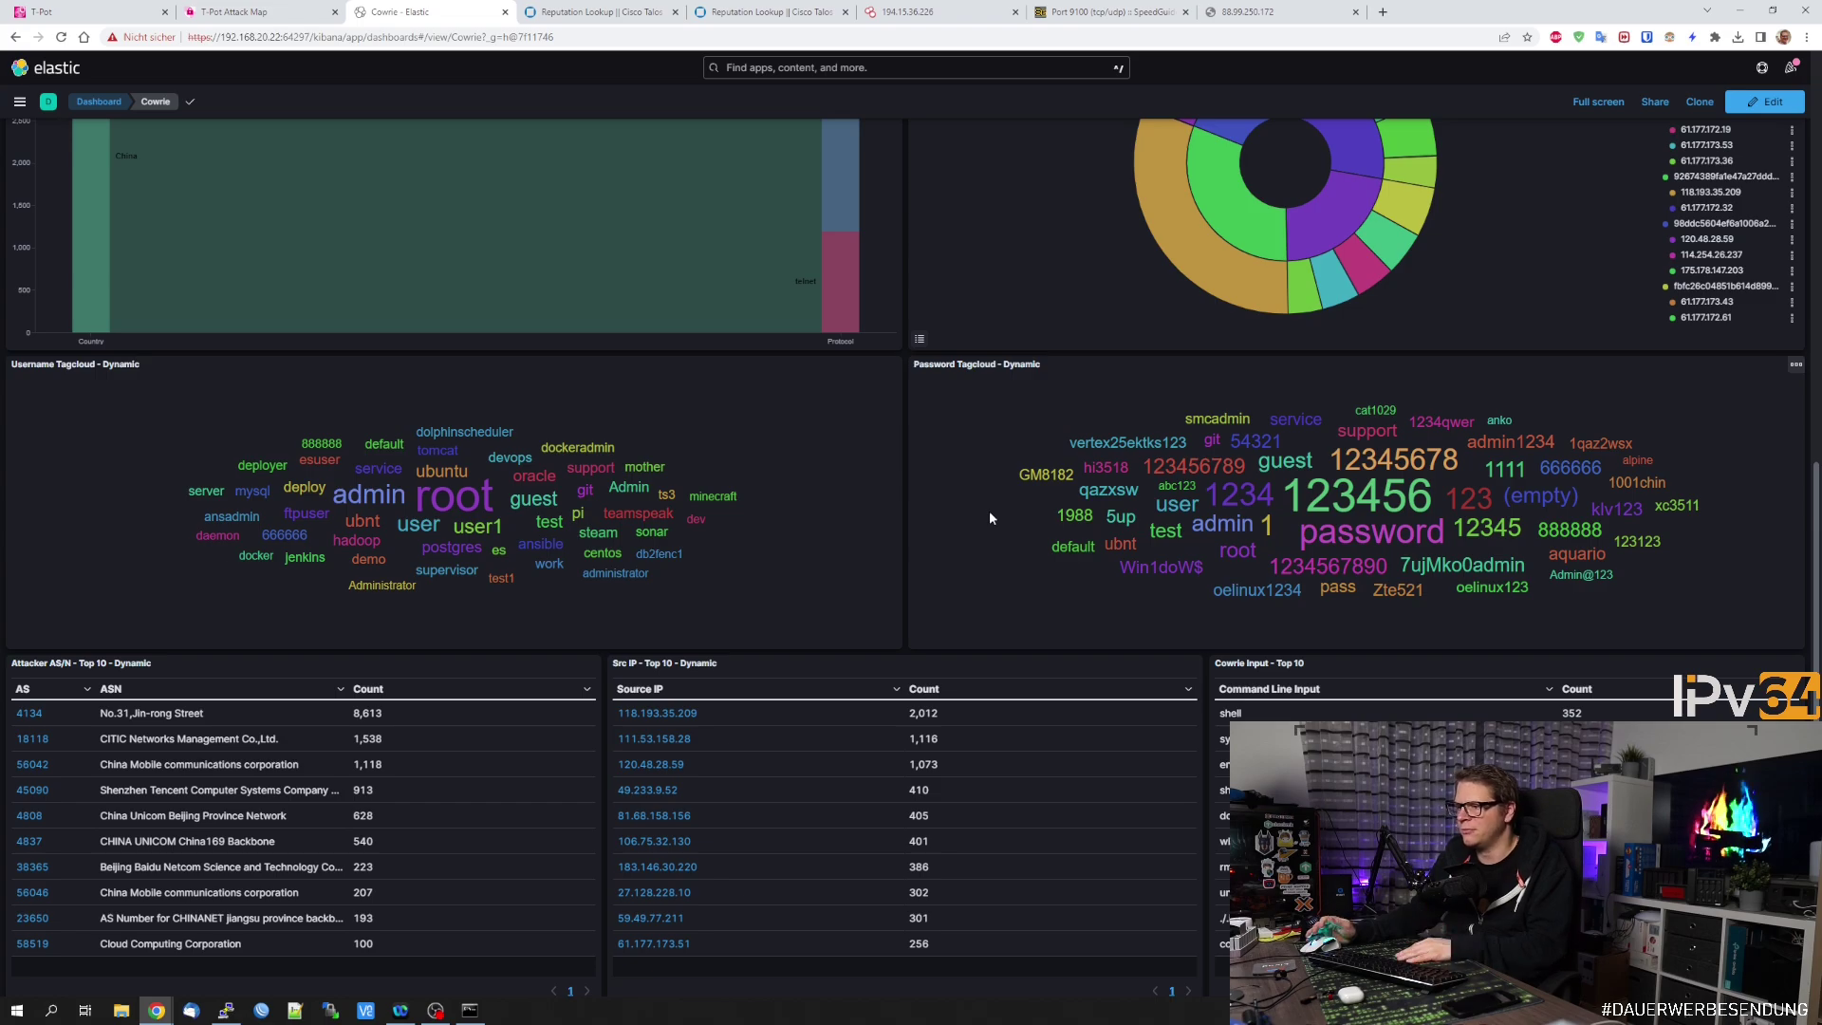
# - Check the live T-Pot Attack Map and return to the Cowrie dashboard filtered for China
pyautogui.scroll(10, 988, 510)
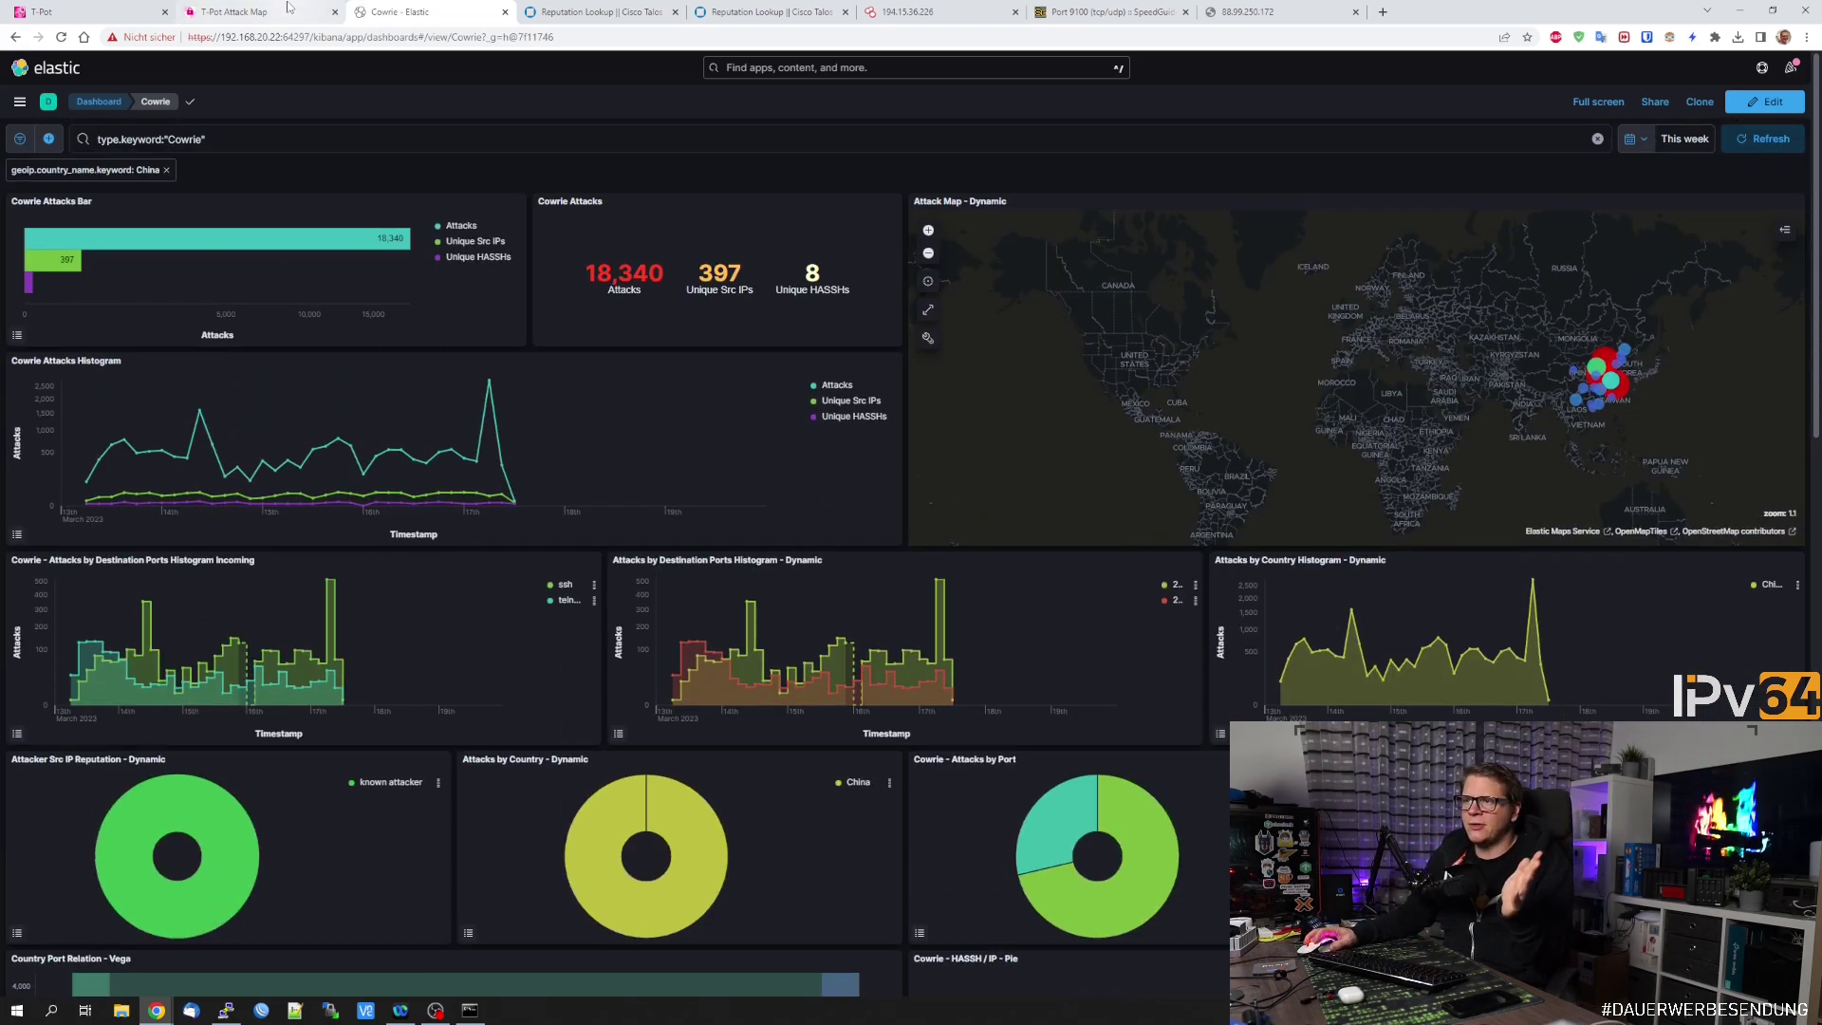
pyautogui.click(237, 11)
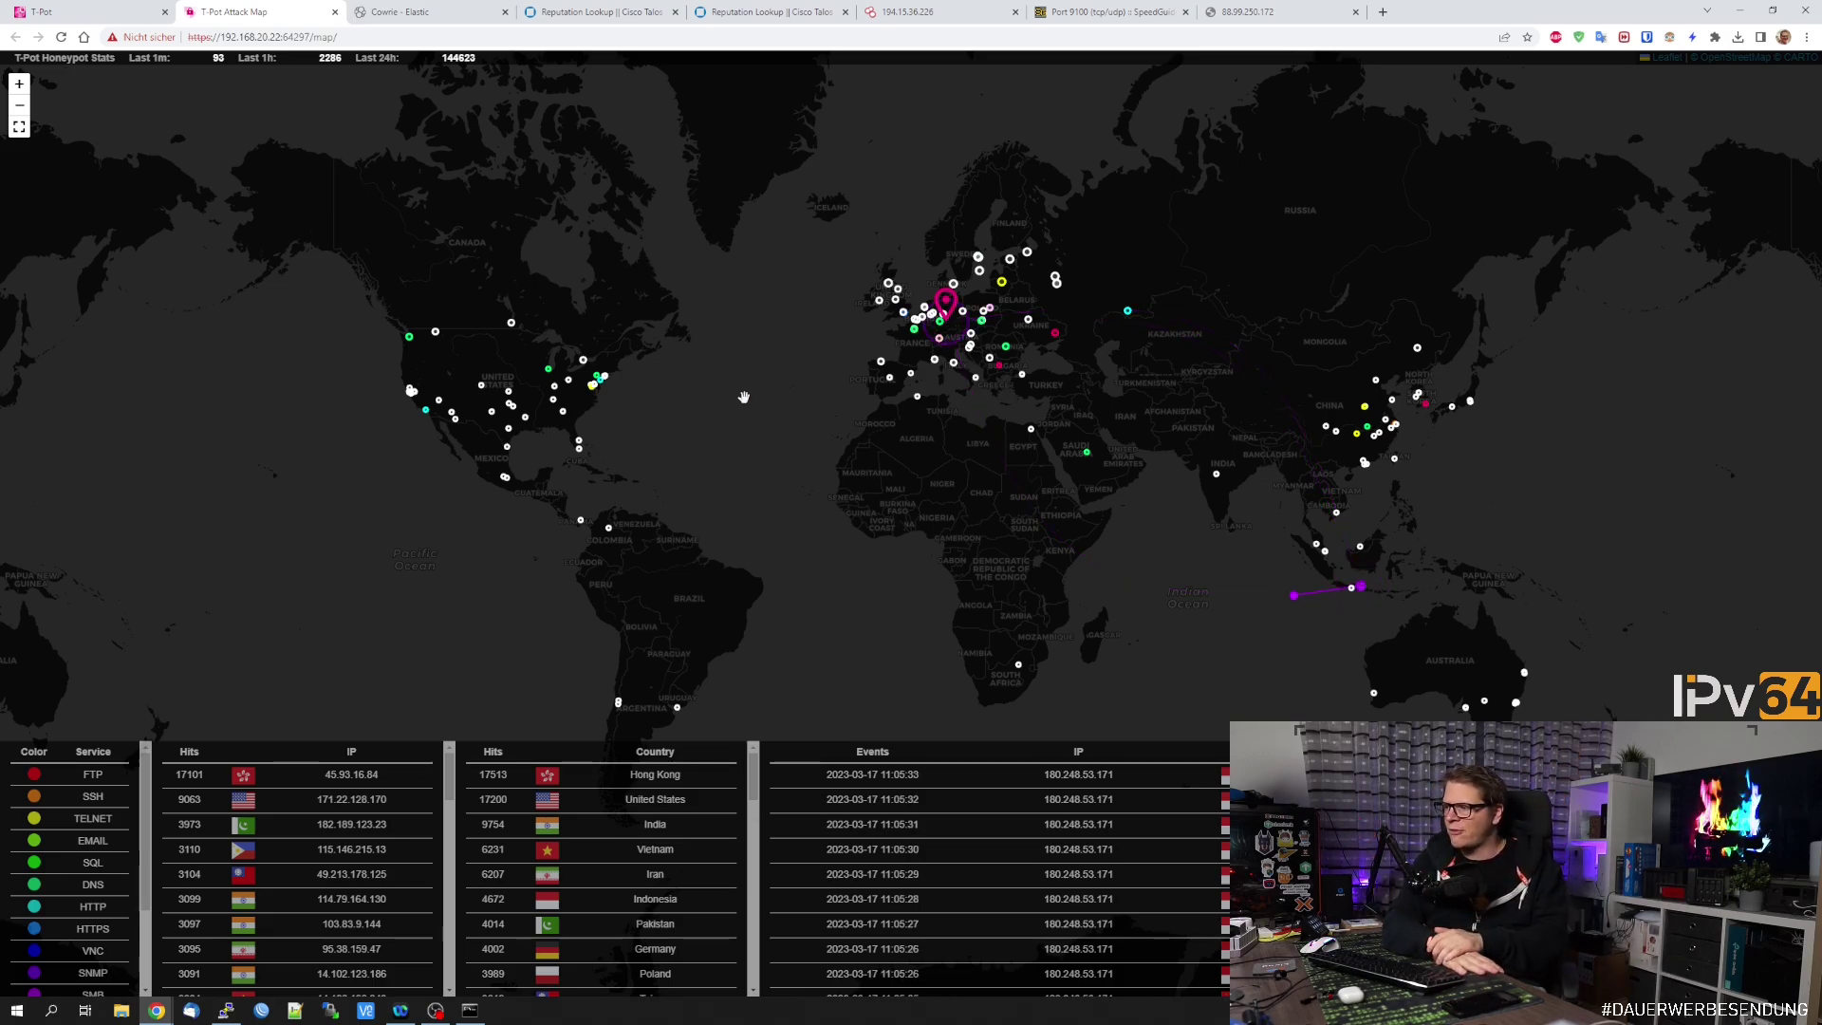
pyautogui.click(408, 12)
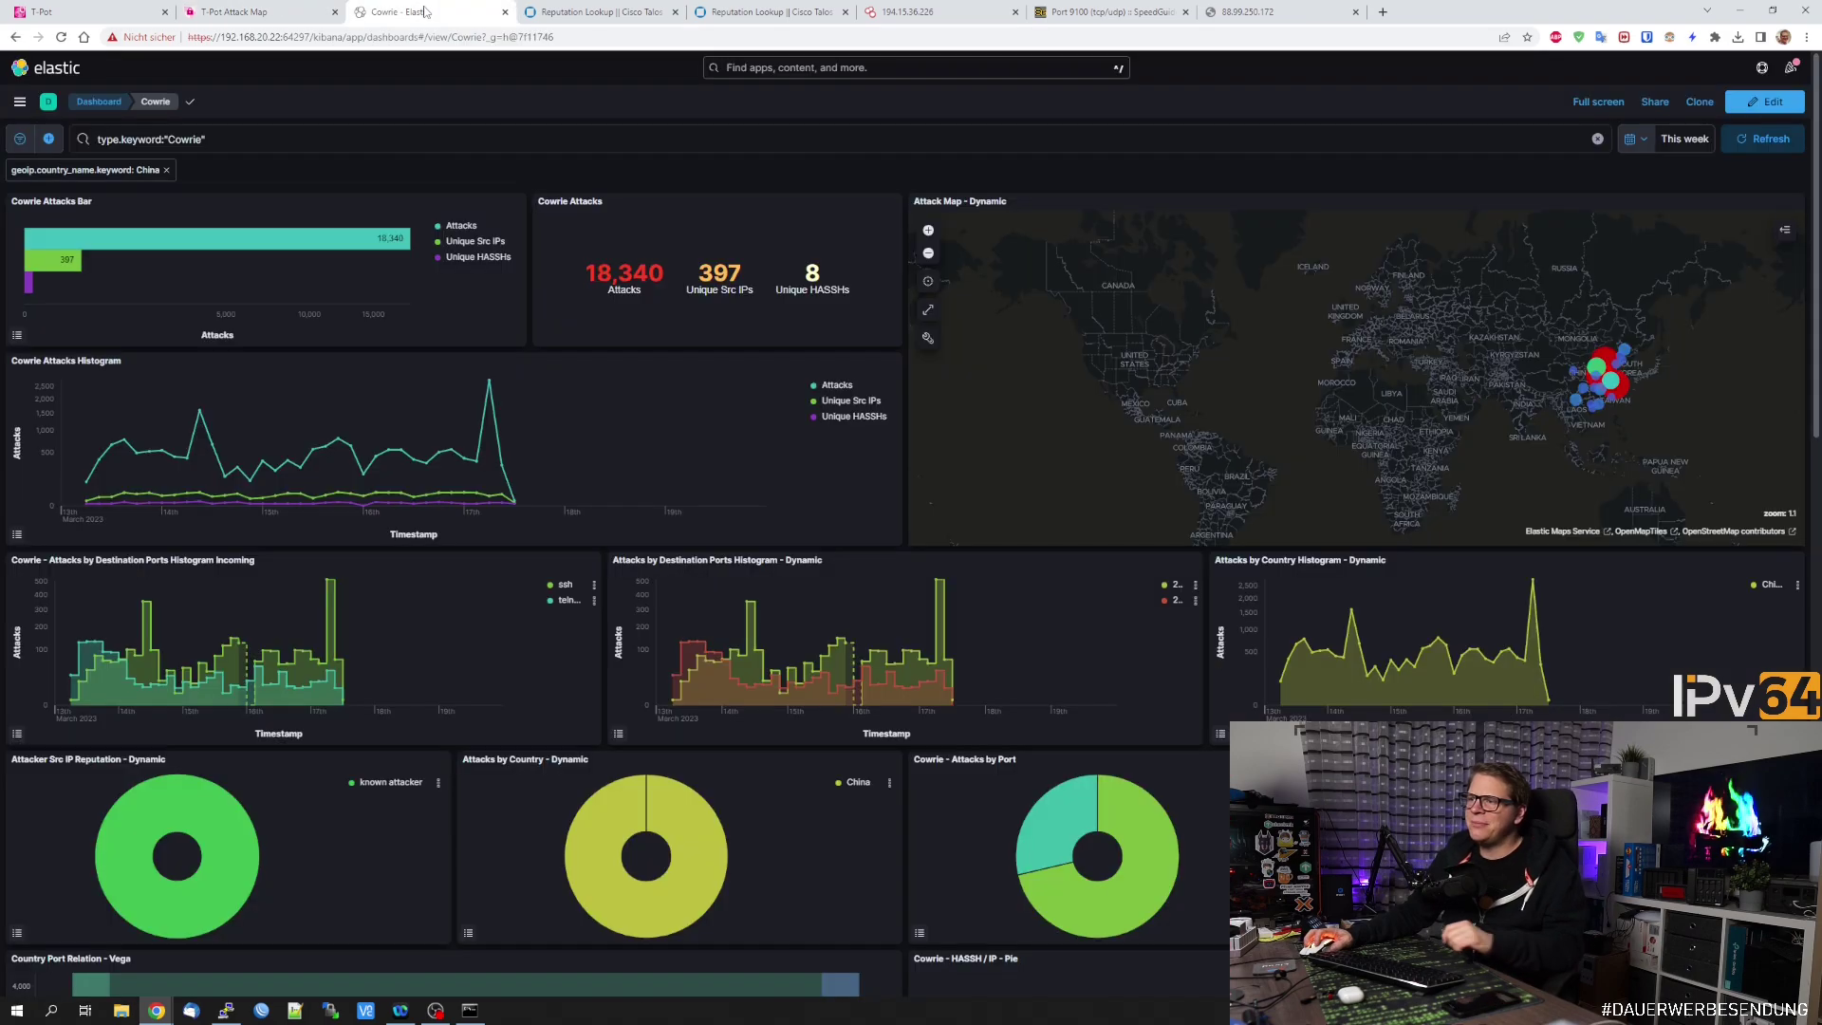